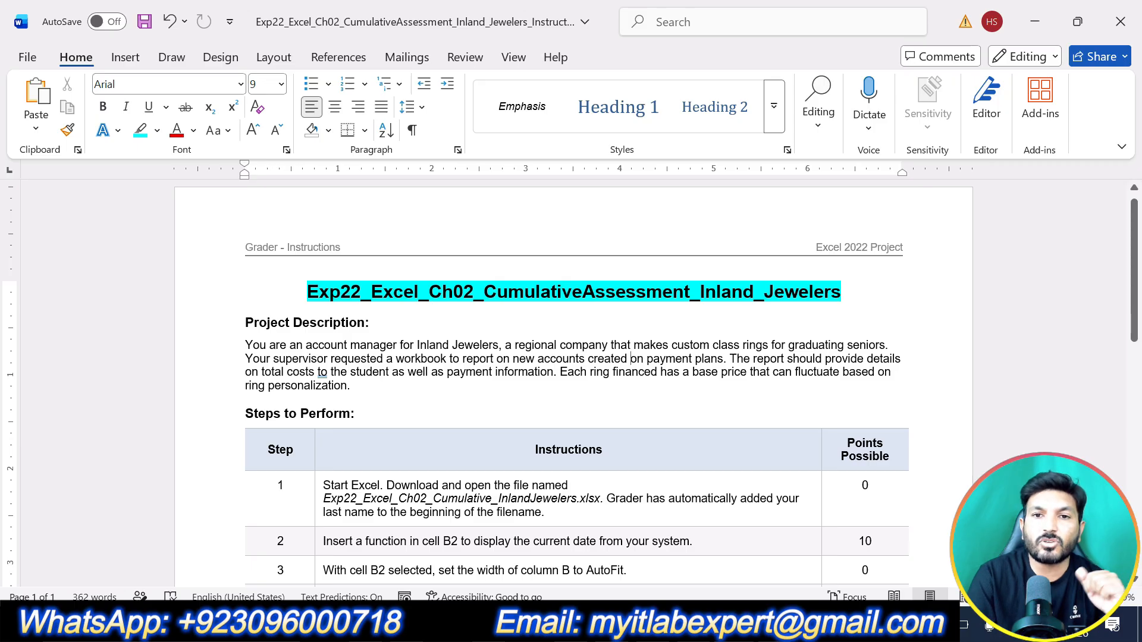
# Step: Highlight the "Project Description:" heading in turquoise
pyautogui.tripleClick(384, 322)
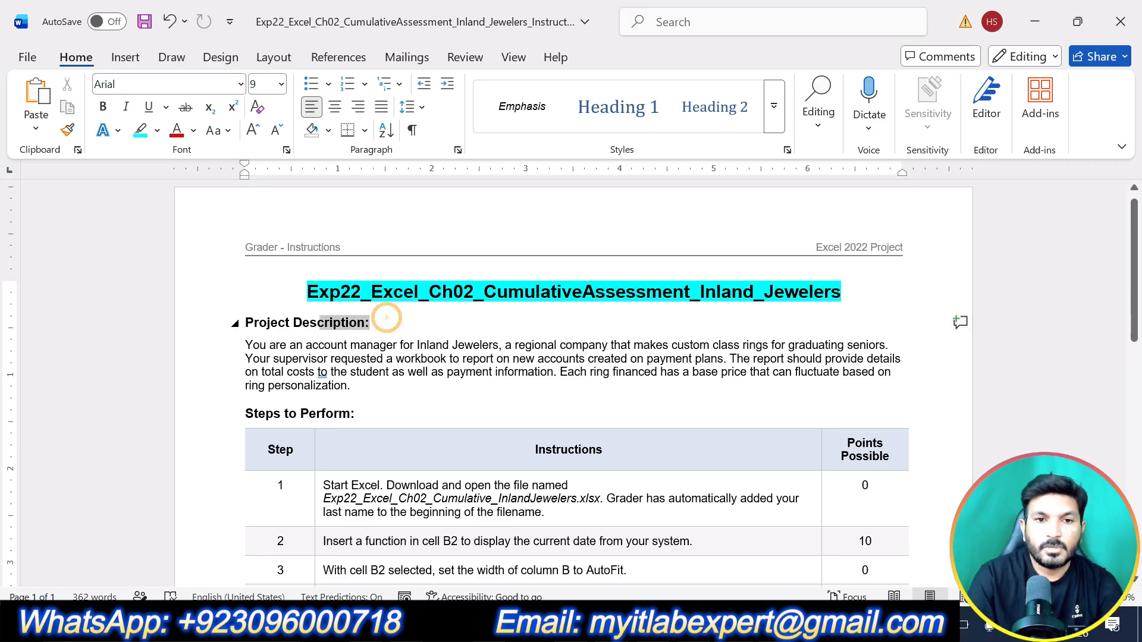
pyautogui.click(323, 292)
pyautogui.click(434, 358)
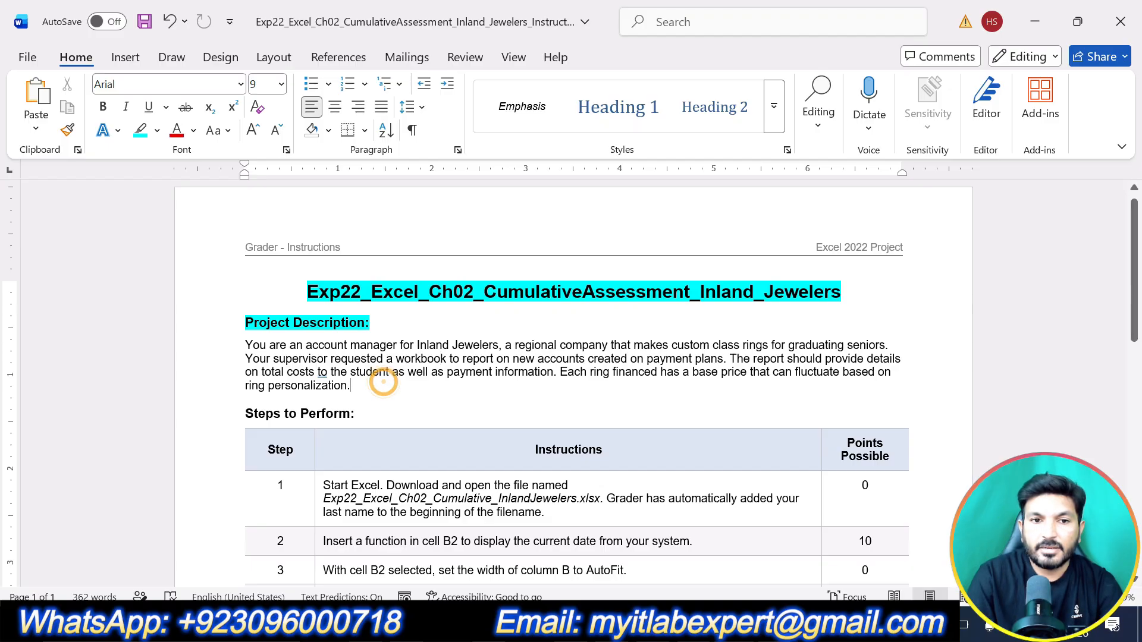
# Step: Highlight the "Steps to Perform:" heading in turquoise
pyautogui.moveTo(357, 385); pyautogui.dragTo(245, 345)
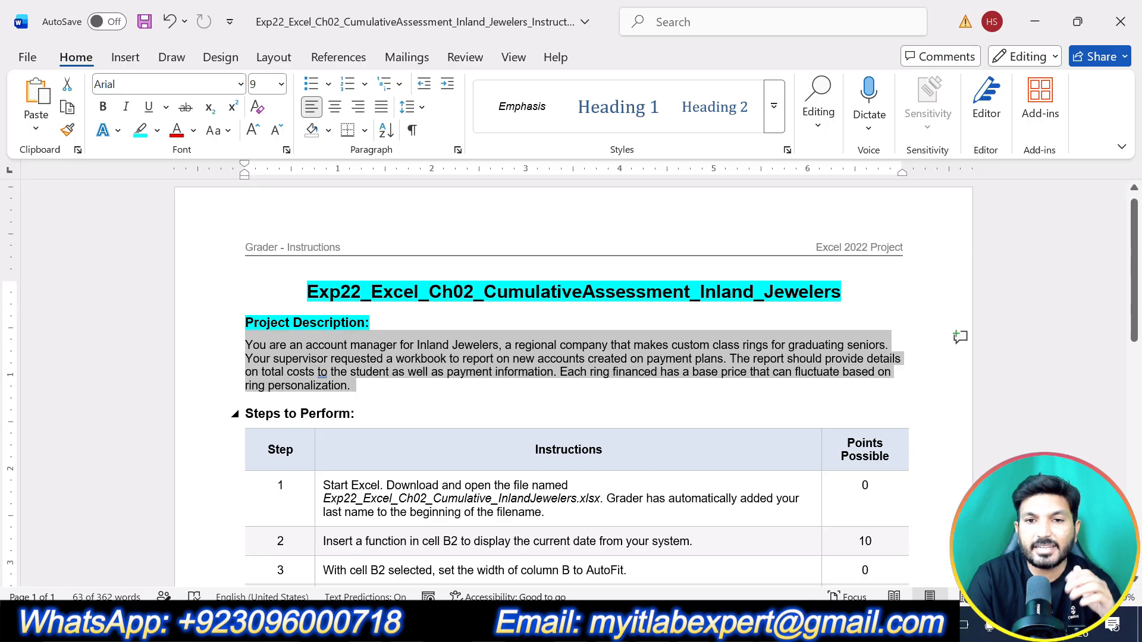
pyautogui.click(798, 416)
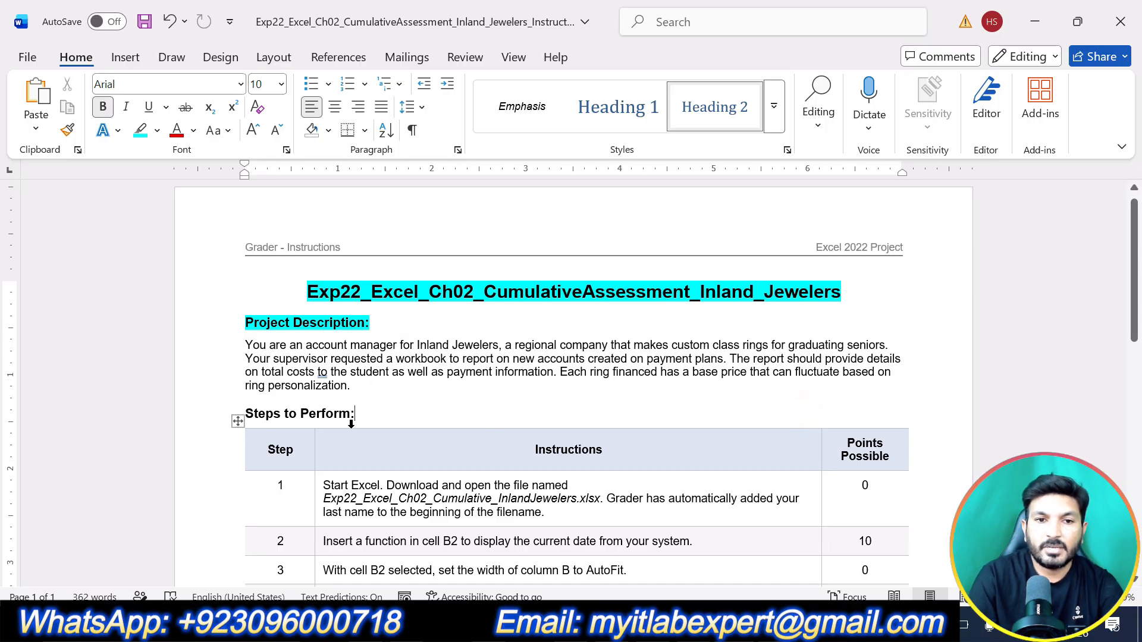
pyautogui.moveTo(355, 414); pyautogui.dragTo(245, 415)
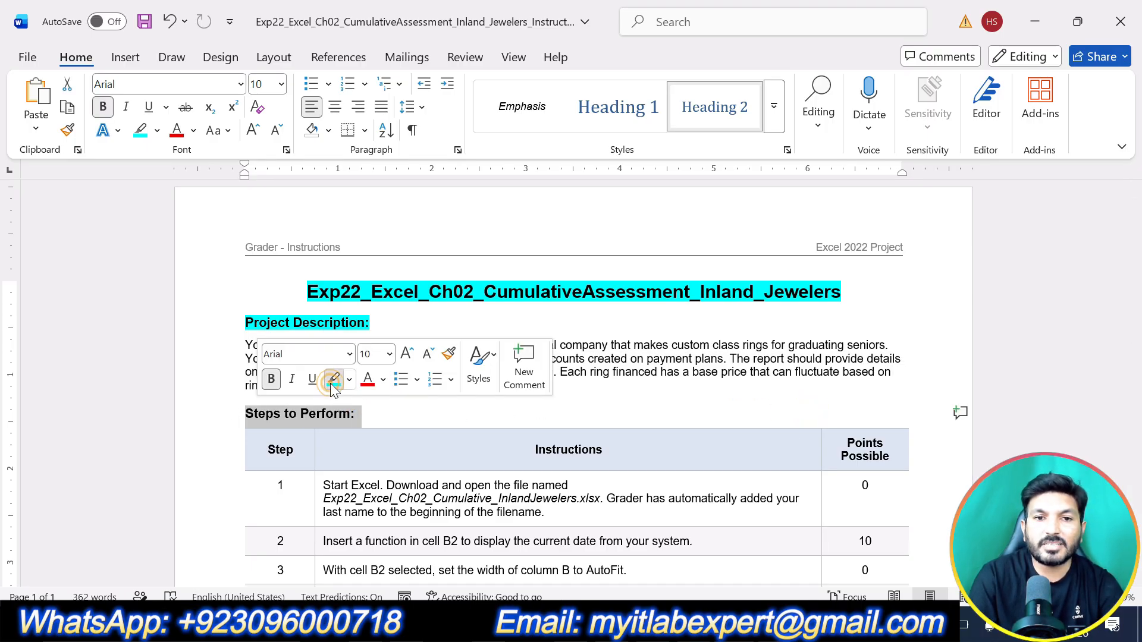
pyautogui.click(334, 379)
pyautogui.click(875, 345)
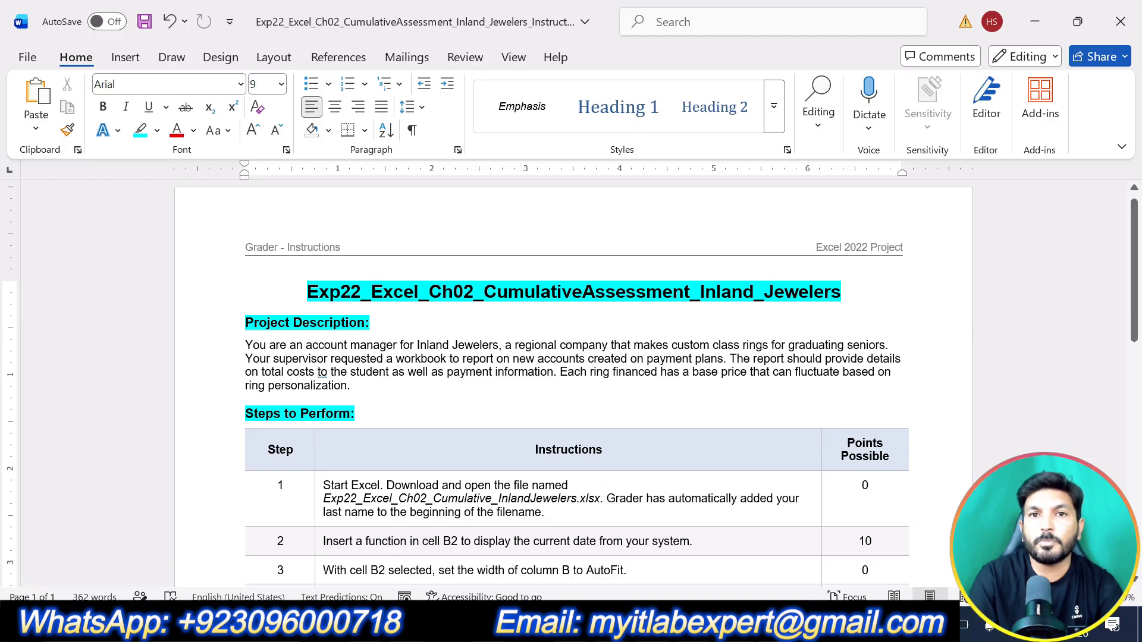
# Step: Look through the list of instructions and highlight the text of step 1 in yellow
pyautogui.scroll(-2, 875, 345)
pyautogui.scroll(-10, 571, 381)
pyautogui.scroll(9, 571, 381)
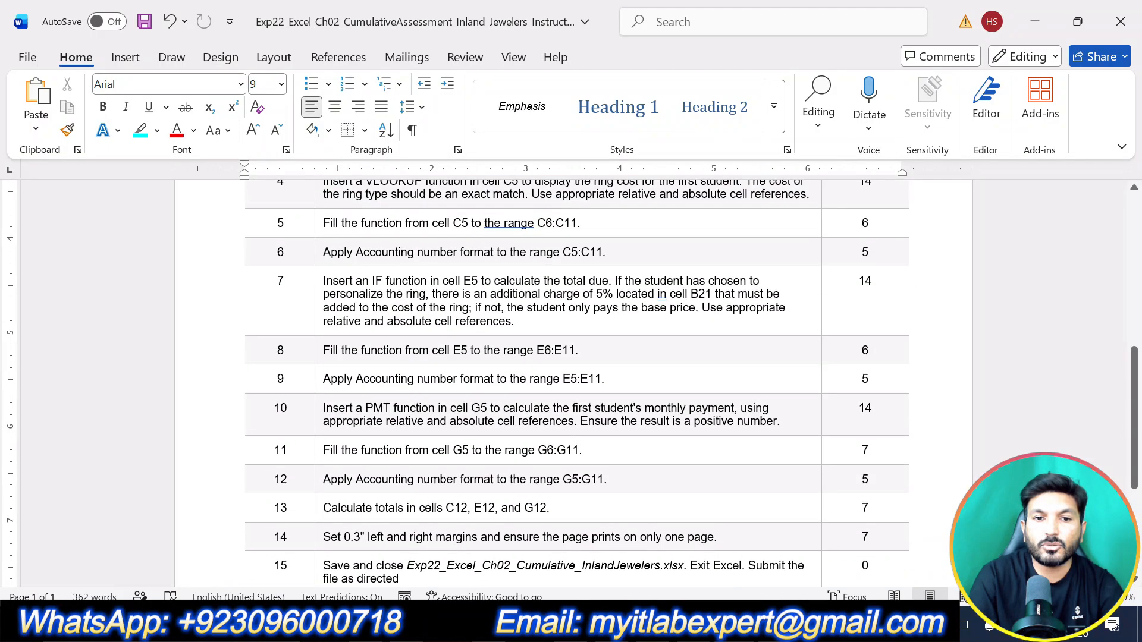
pyautogui.scroll(3, 571, 381)
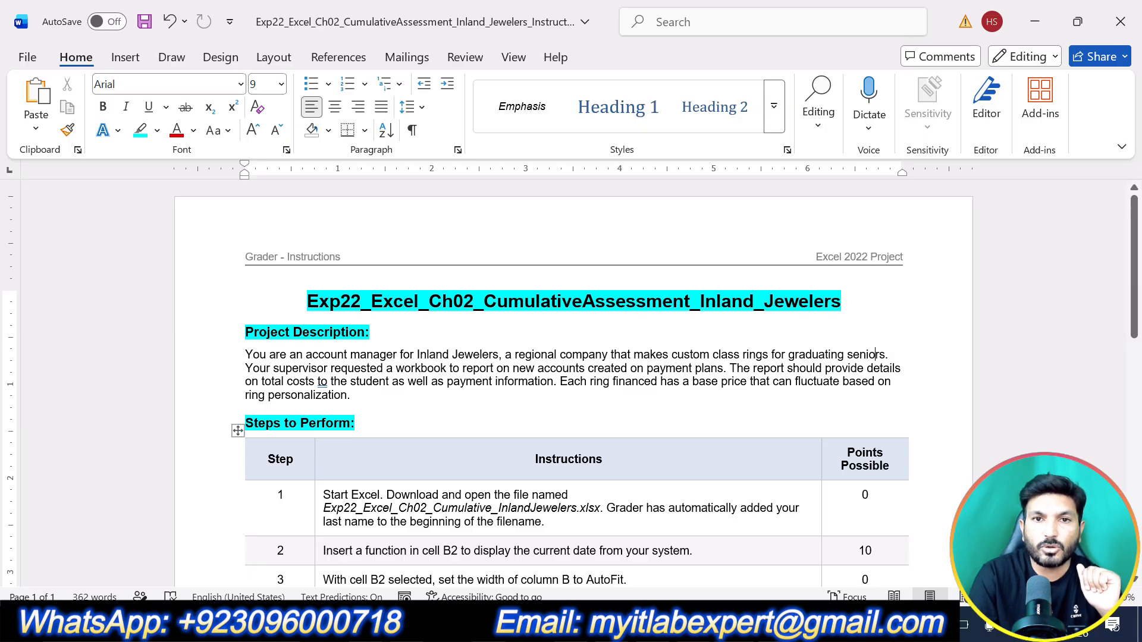
pyautogui.scroll(-3, 875, 262)
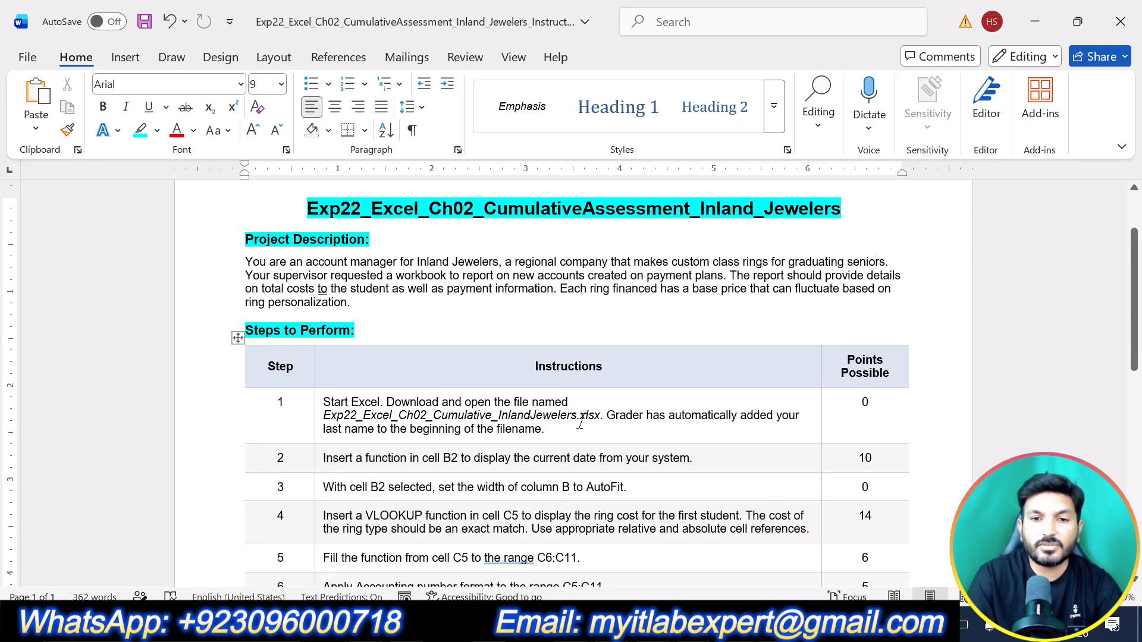
pyautogui.moveTo(580, 424); pyautogui.dragTo(371, 402)
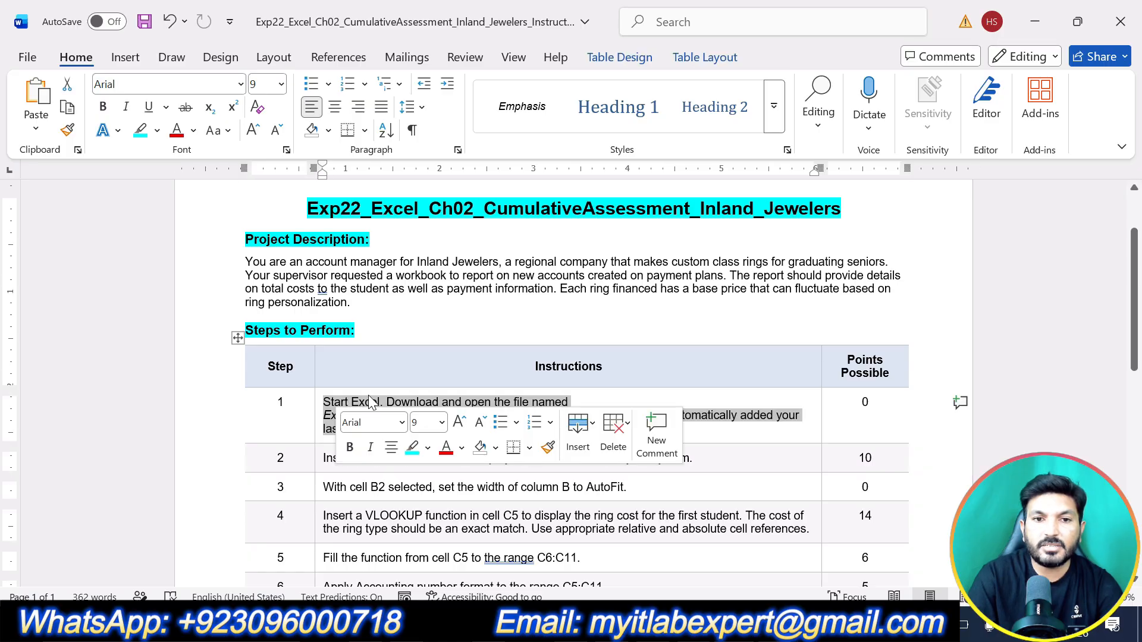
pyautogui.click(428, 448)
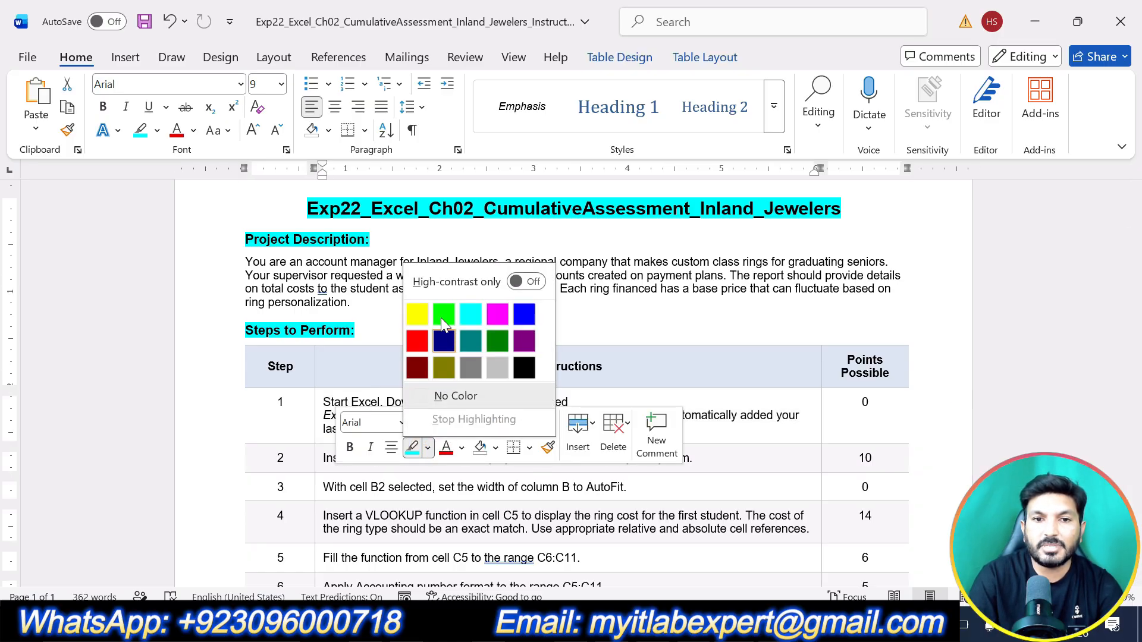
pyautogui.click(422, 315)
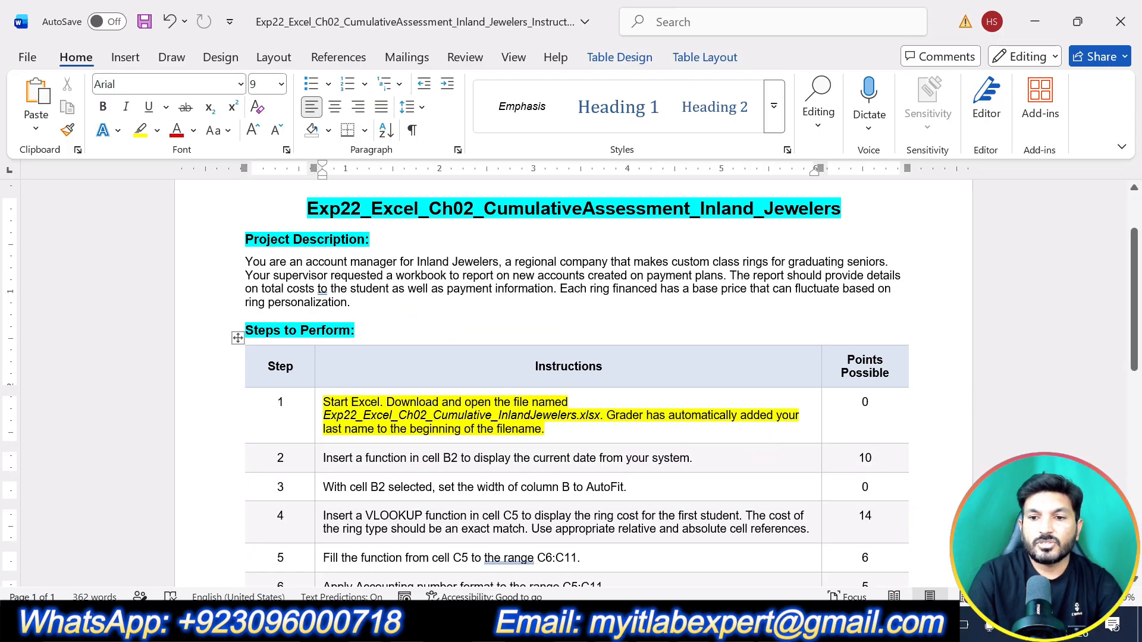
# Step: Switch to Excel to view the Inland Jewelers workbook, and return to the Word instructions
pyautogui.keyDown('ctrl'); pyautogui.scroll(1, 589, 451); pyautogui.keyUp('ctrl')
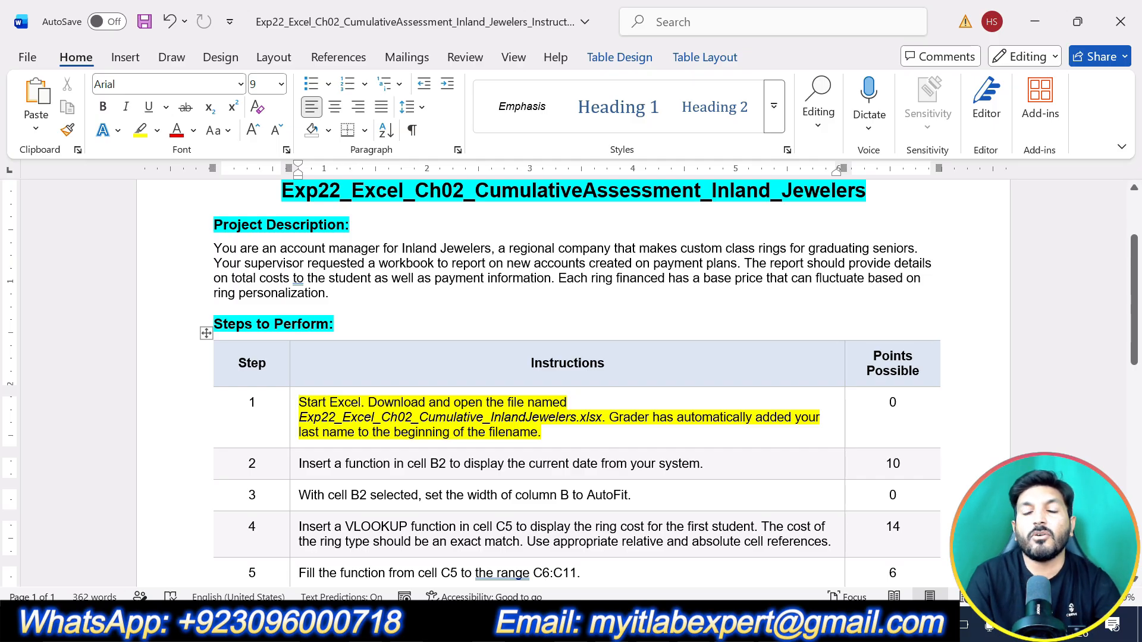
pyautogui.click(711, 625)
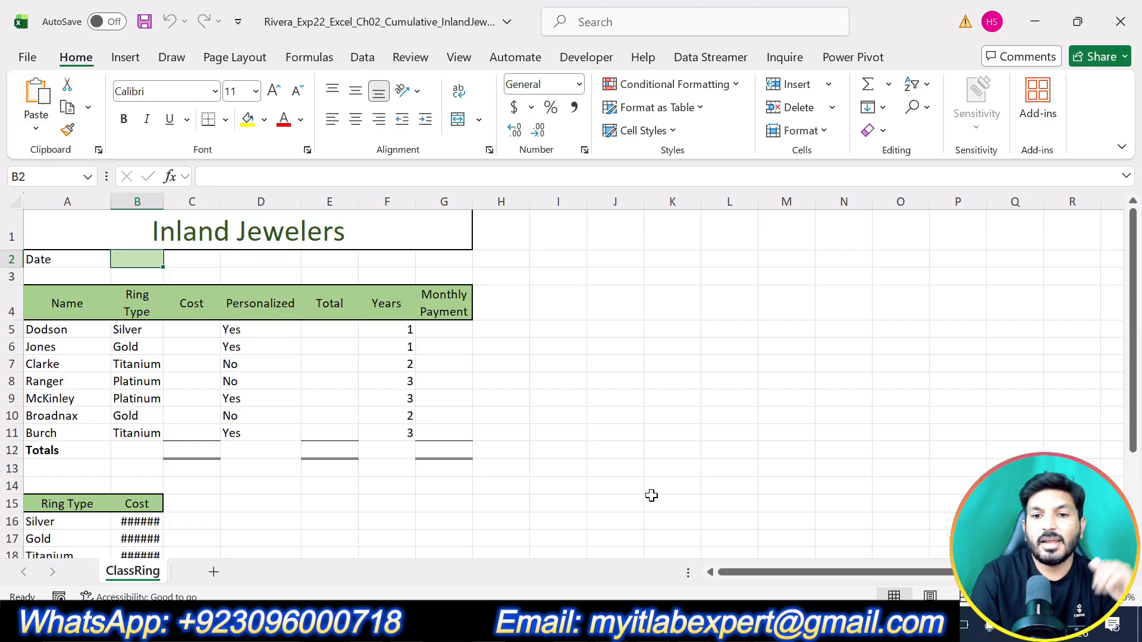
pyautogui.click(690, 624)
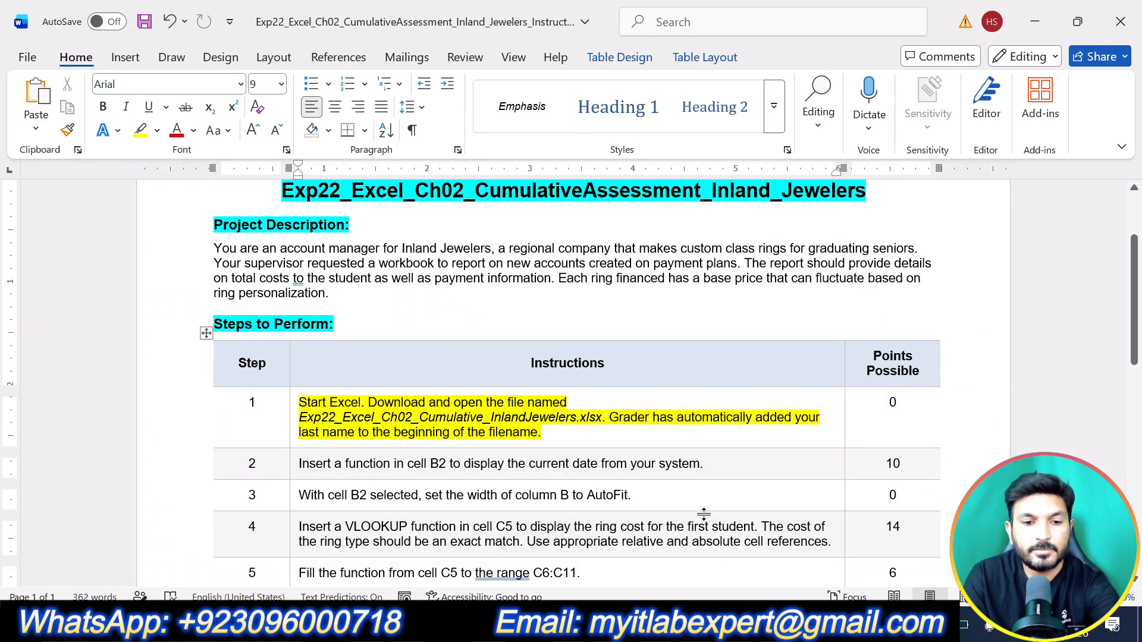
# Step: Undo the yellow highlight on step 1 and highlight the text of step 2 in yellow instead
pyautogui.hotkey('ctrl', 'z')
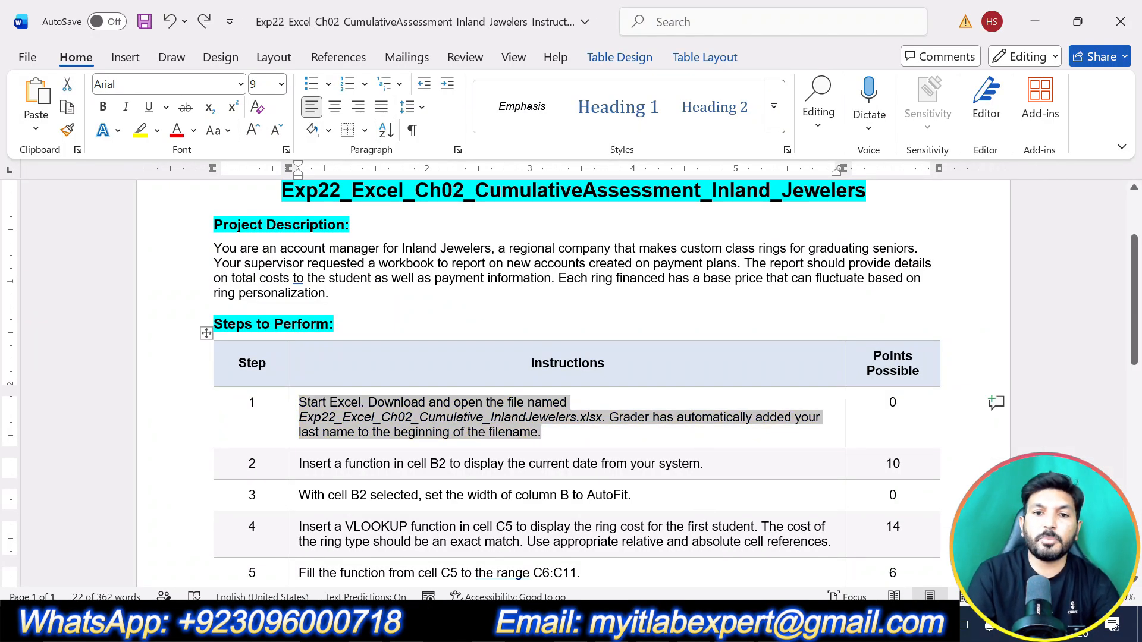
pyautogui.moveTo(703, 464); pyautogui.dragTo(299, 464)
pyautogui.click(383, 433)
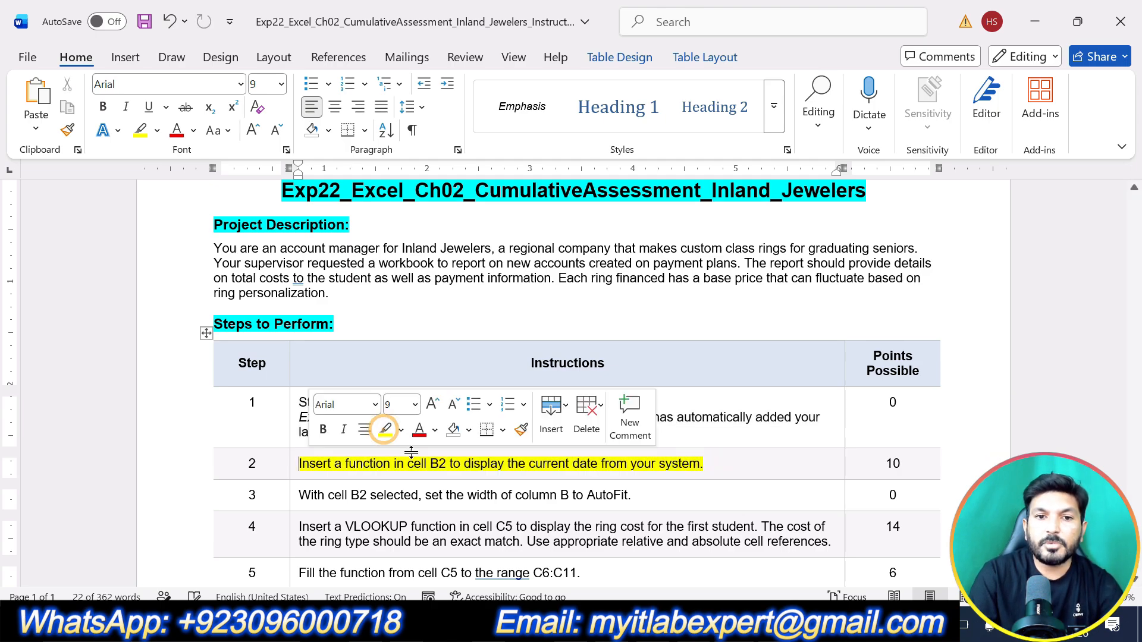
pyautogui.click(540, 495)
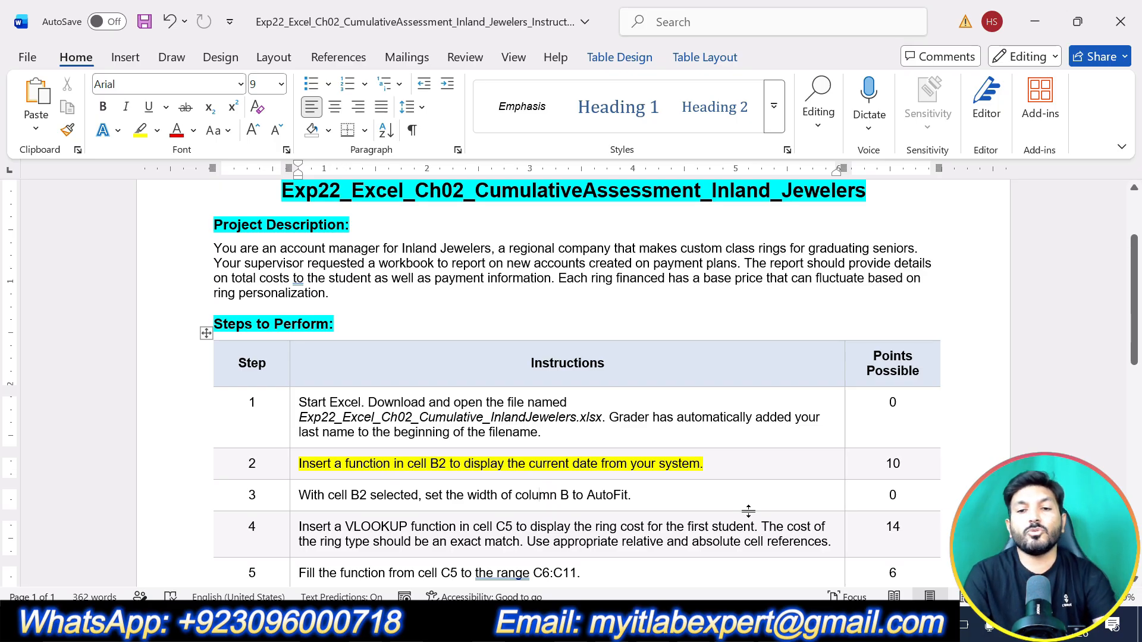
# Step: Switch to the Excel workbook and enter the TODAY function in cell B2
pyautogui.hotkey('alt', 'Tab')
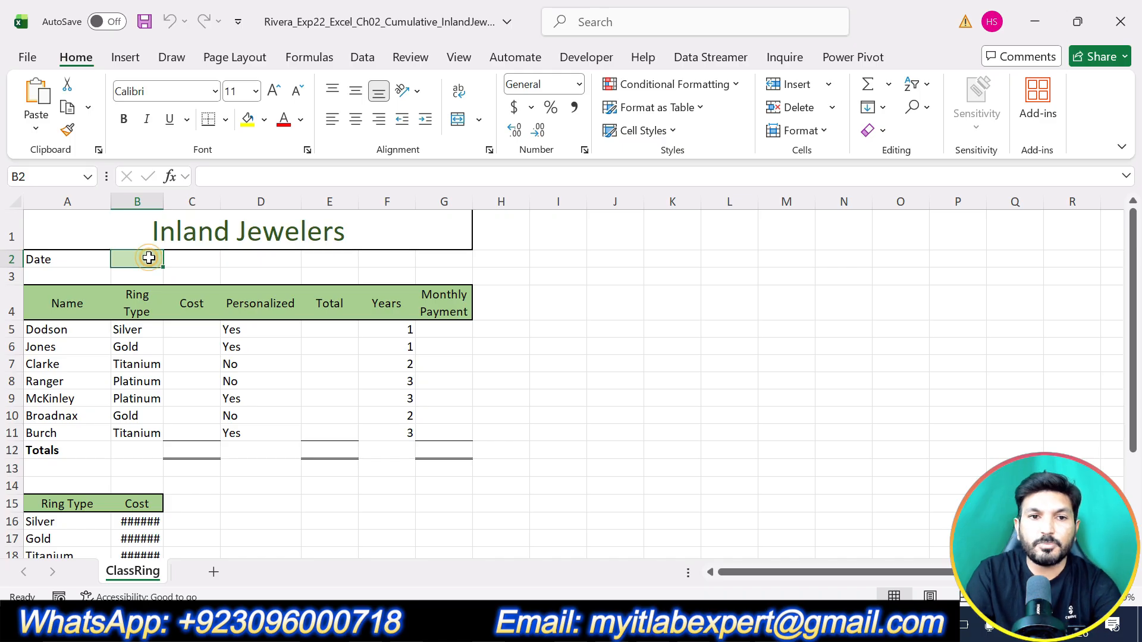
pyautogui.write('=')
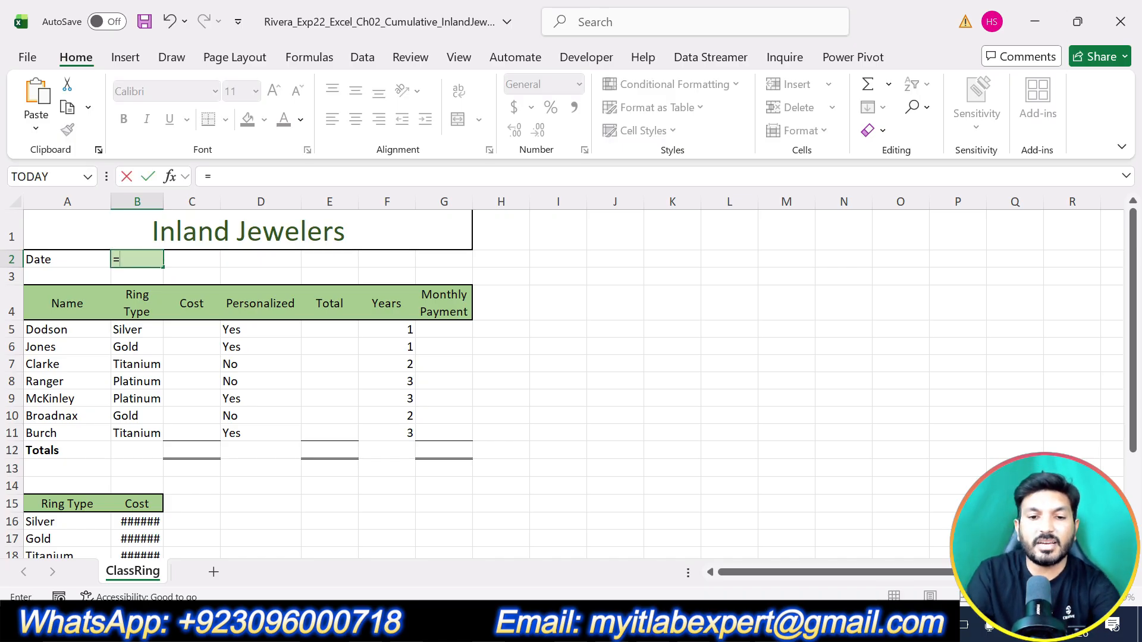
pyautogui.write('today')
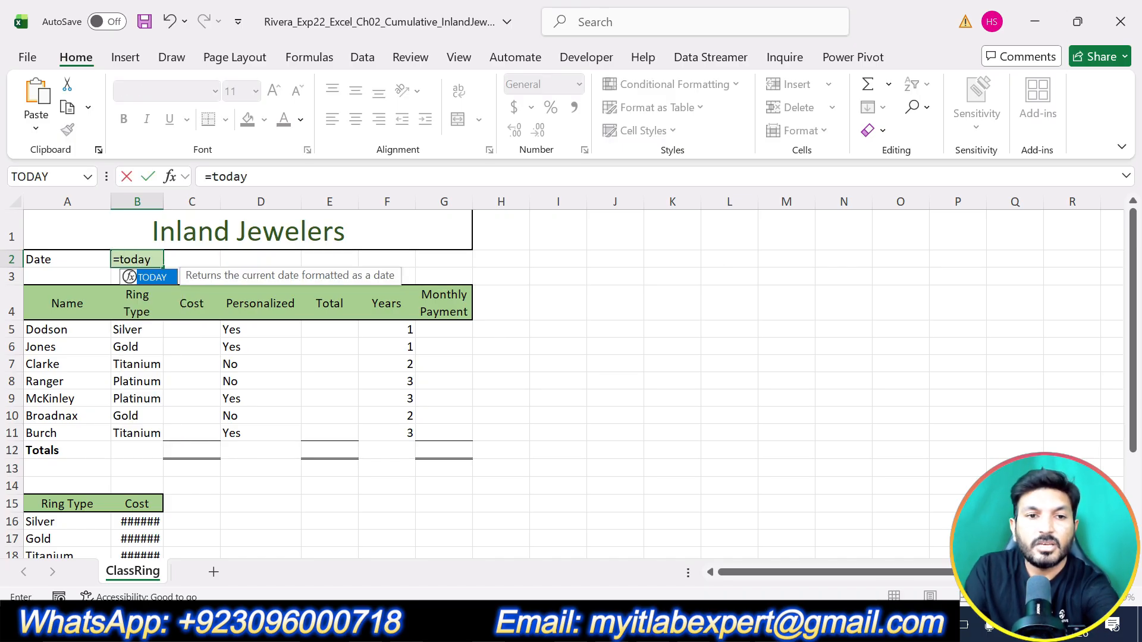
pyautogui.doubleClick(154, 277)
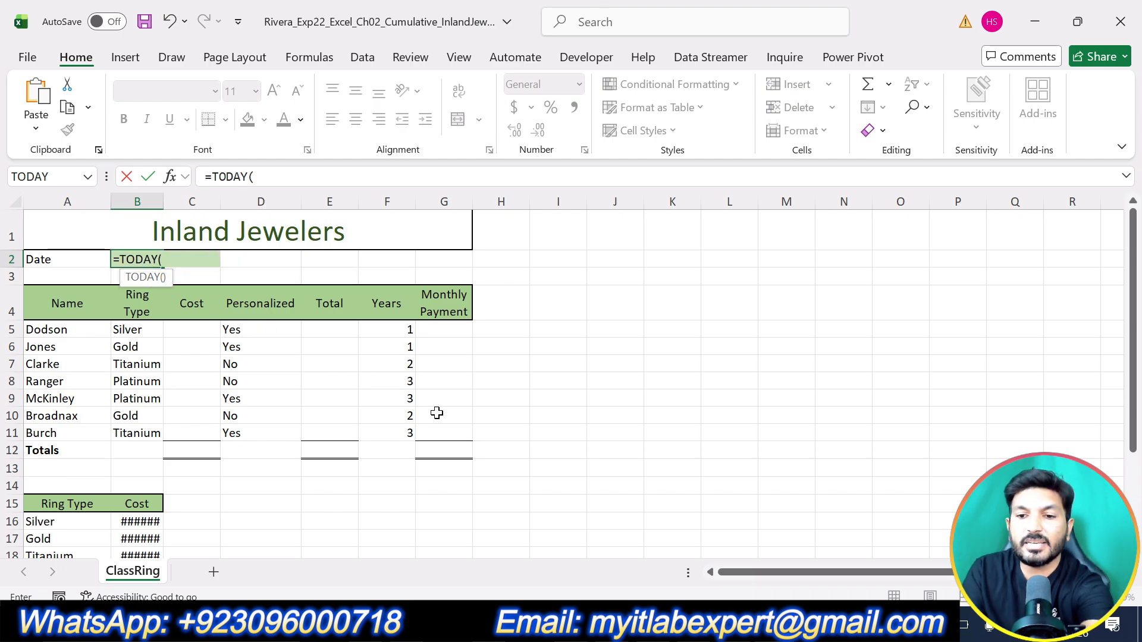
pyautogui.press('Return')
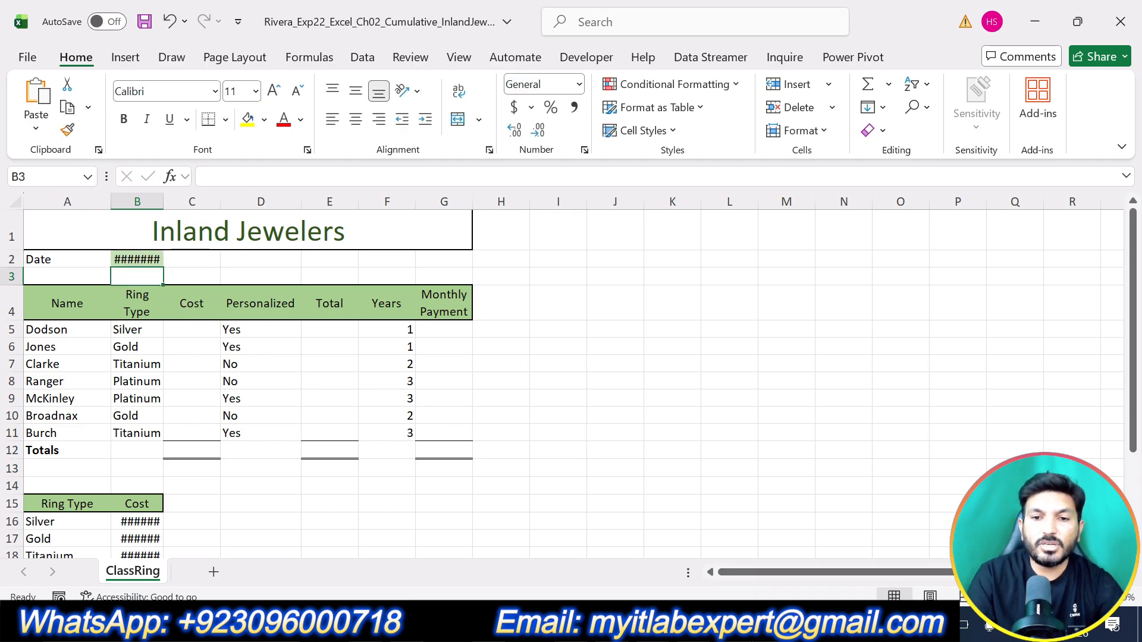
# Step: Return to the Word instructions, undo the highlight on step 2 and highlight the text of step 3 in yellow
pyautogui.hotkey('alt', 'Tab')
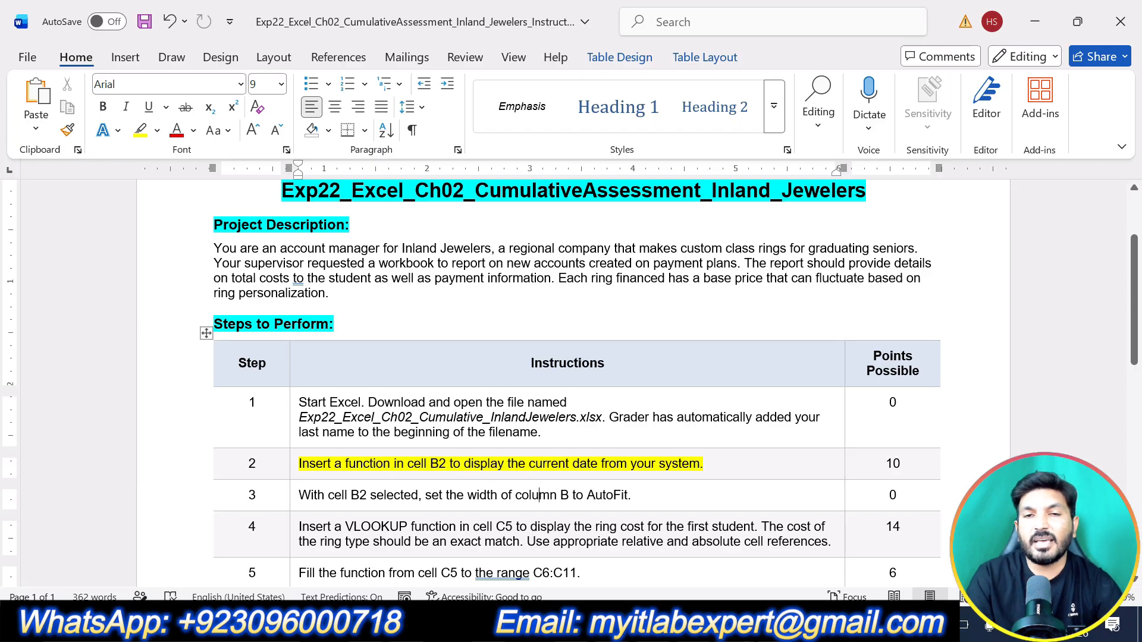
pyautogui.hotkey('ctrl', 'z')
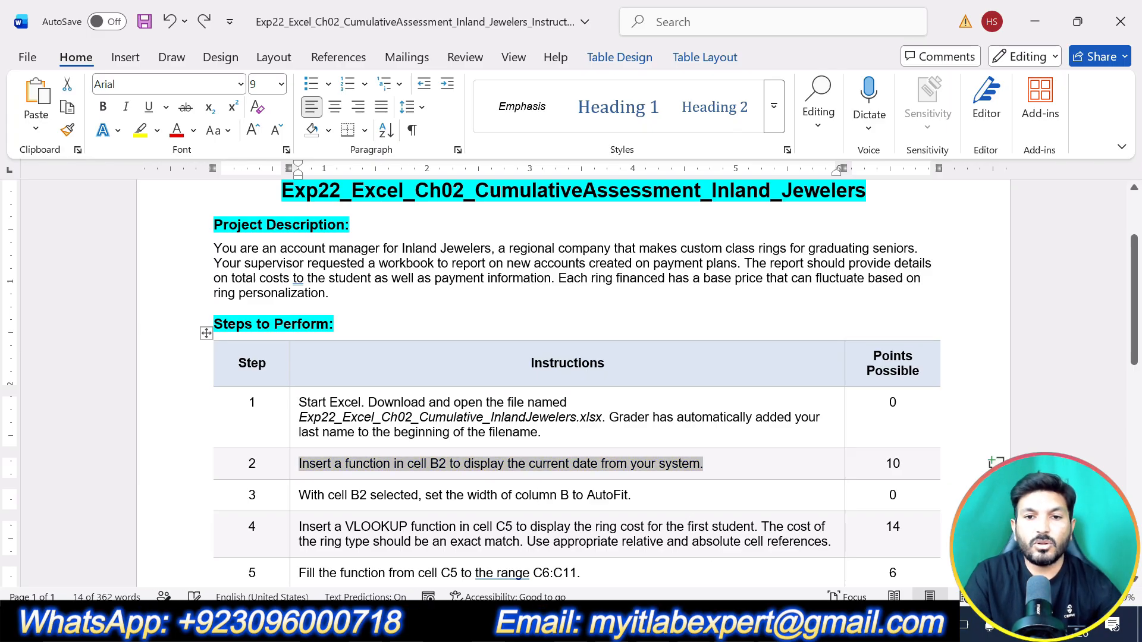
pyautogui.moveTo(628, 495); pyautogui.dragTo(300, 495)
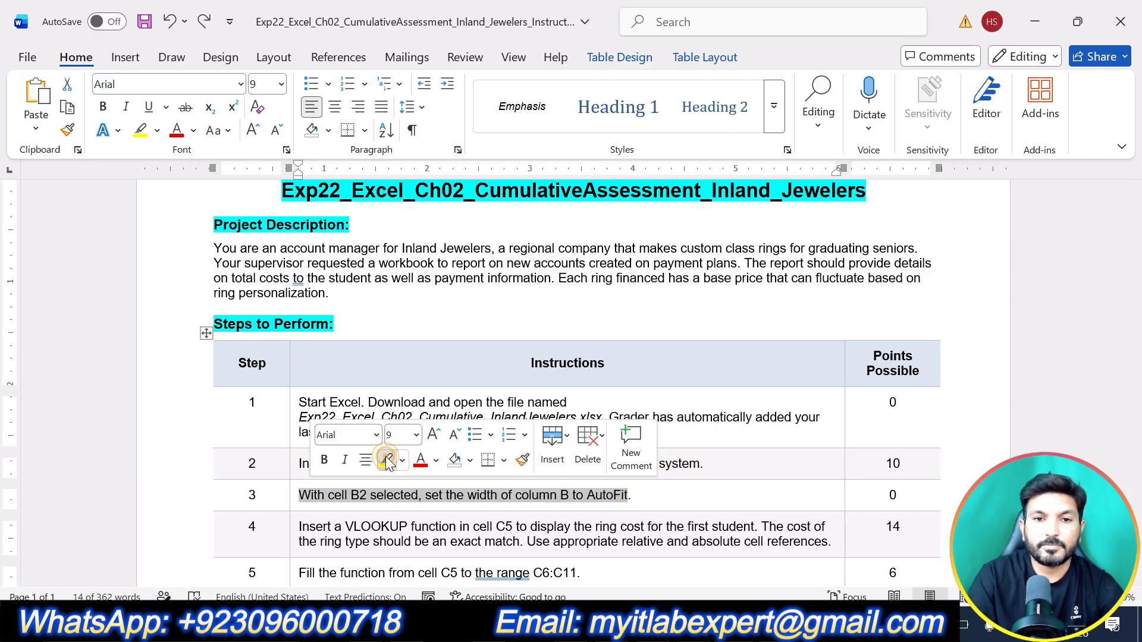
pyautogui.click(387, 461)
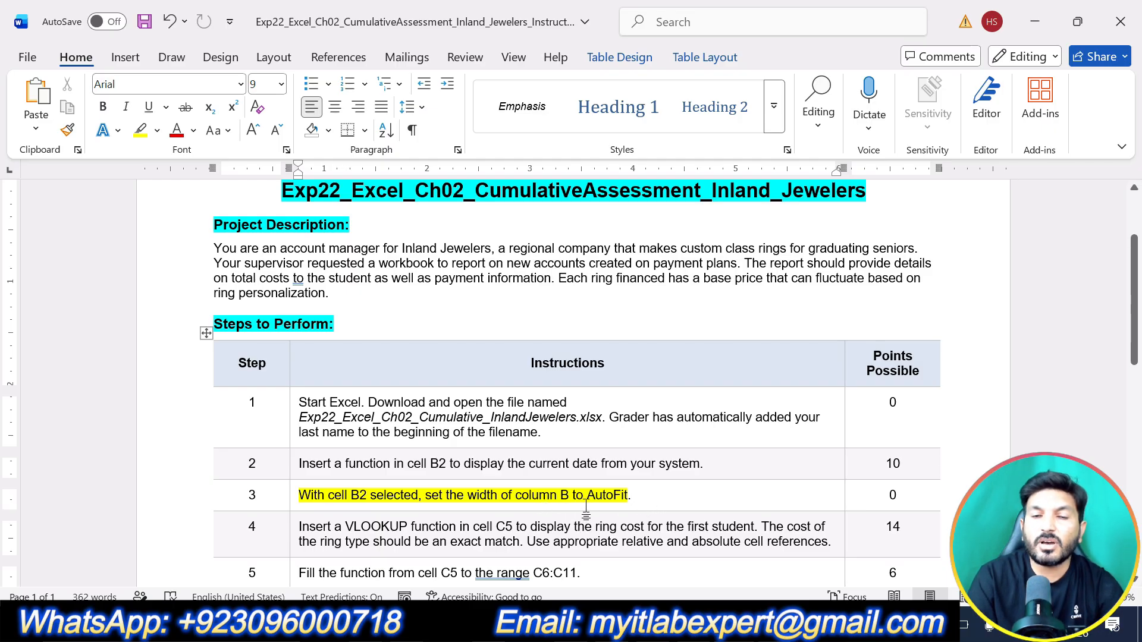
# Step: Switch to the Excel workbook, AutoFit the width of column B and select cell B2
pyautogui.click(381, 624)
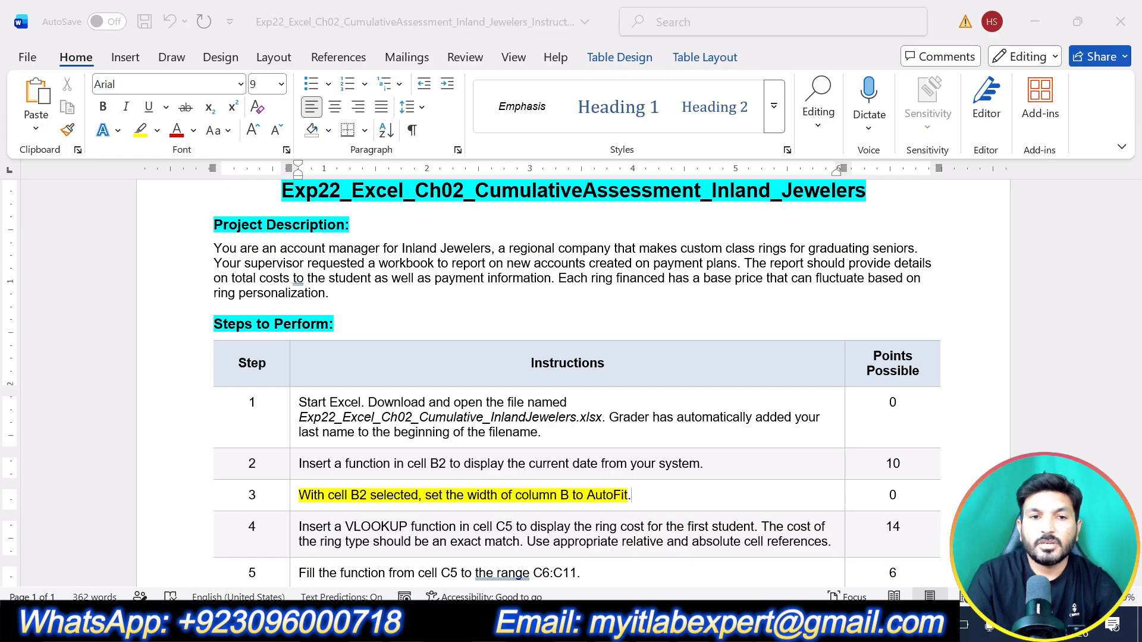
pyautogui.click(138, 201)
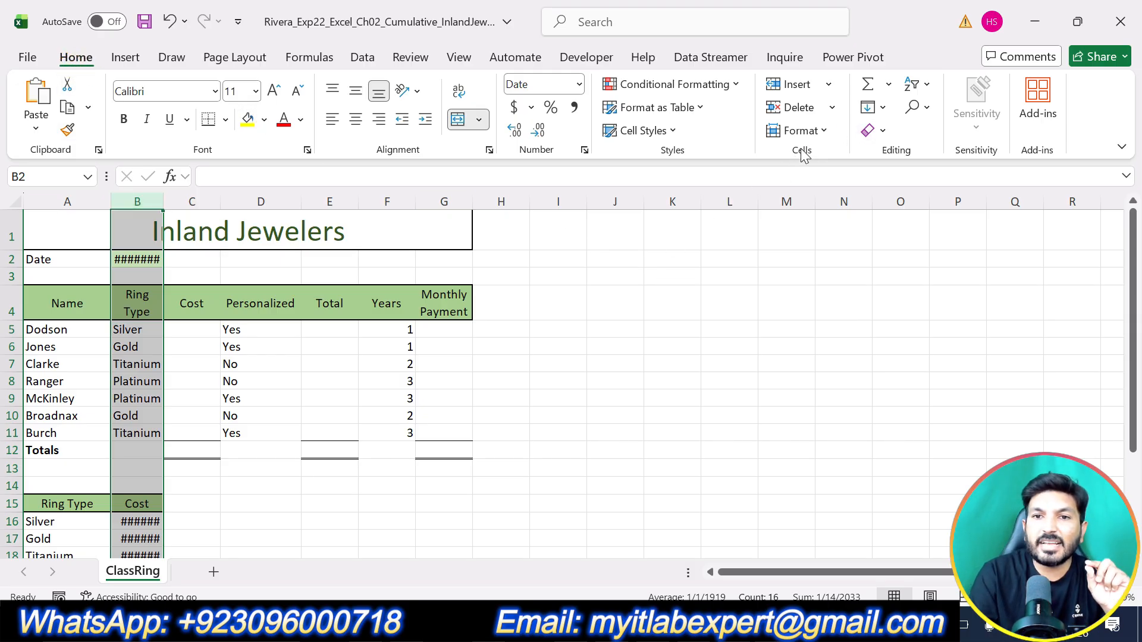
pyautogui.click(824, 133)
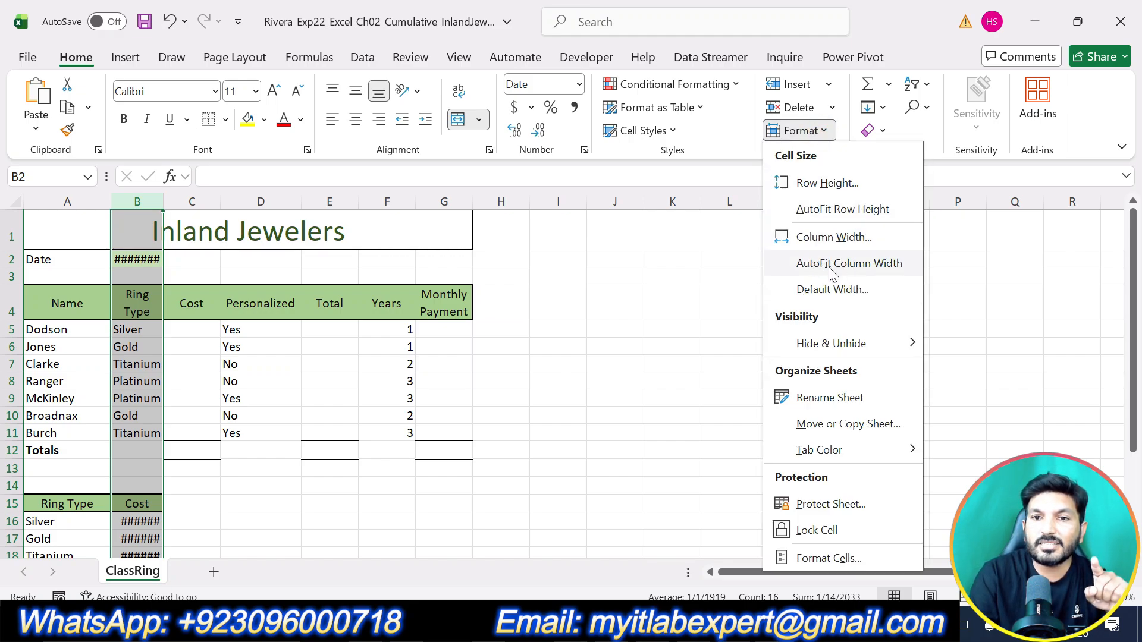
pyautogui.click(862, 273)
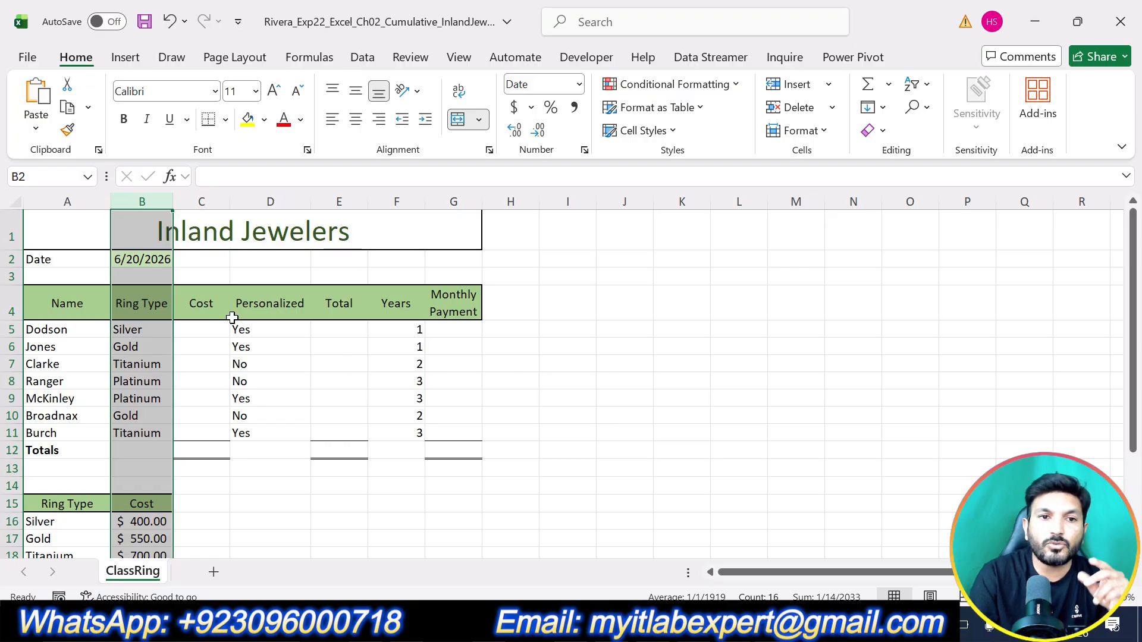
pyautogui.click(132, 259)
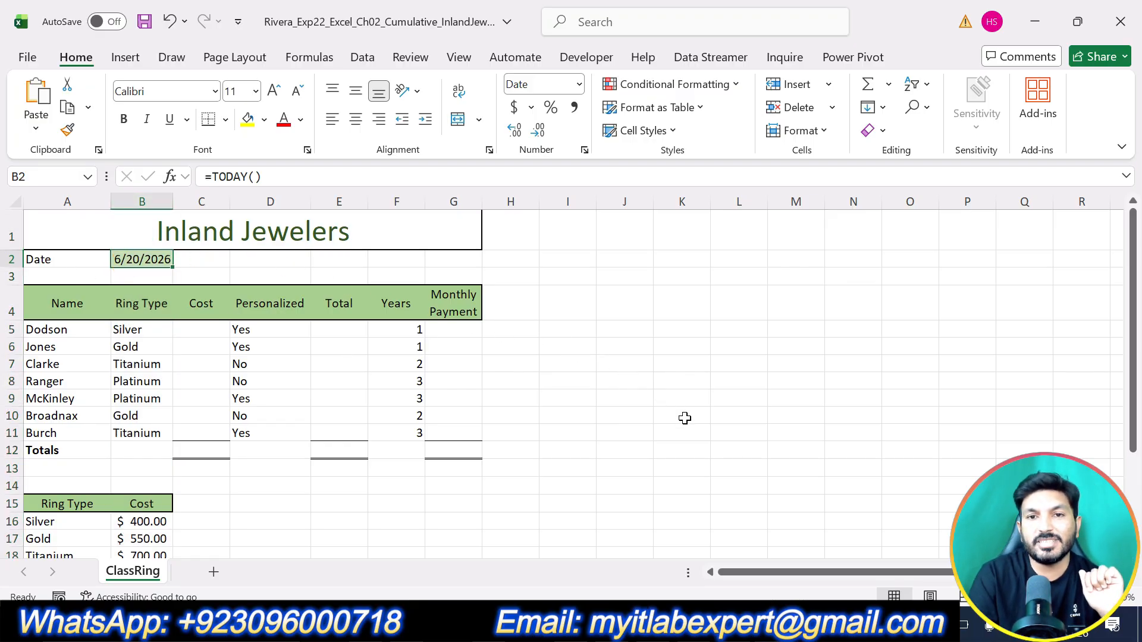
# Step: Return to the Word instructions, undo the highlight on step 3 and highlight the text of step 4 in yellow
pyautogui.hotkey('alt', 'Tab')
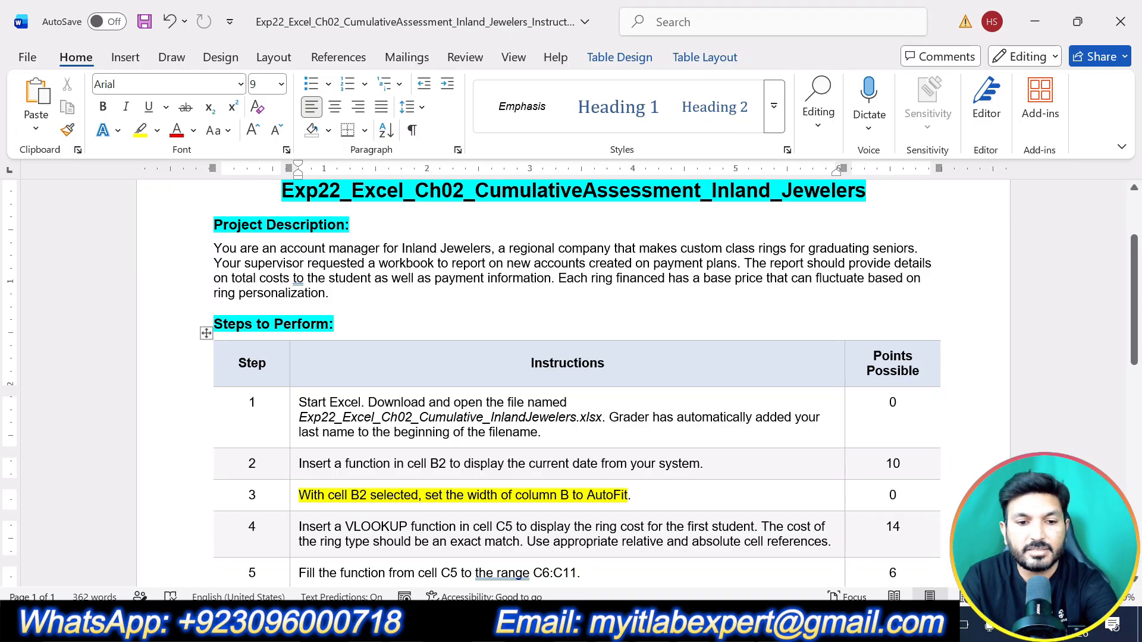
pyautogui.scroll(-3, 678, 443)
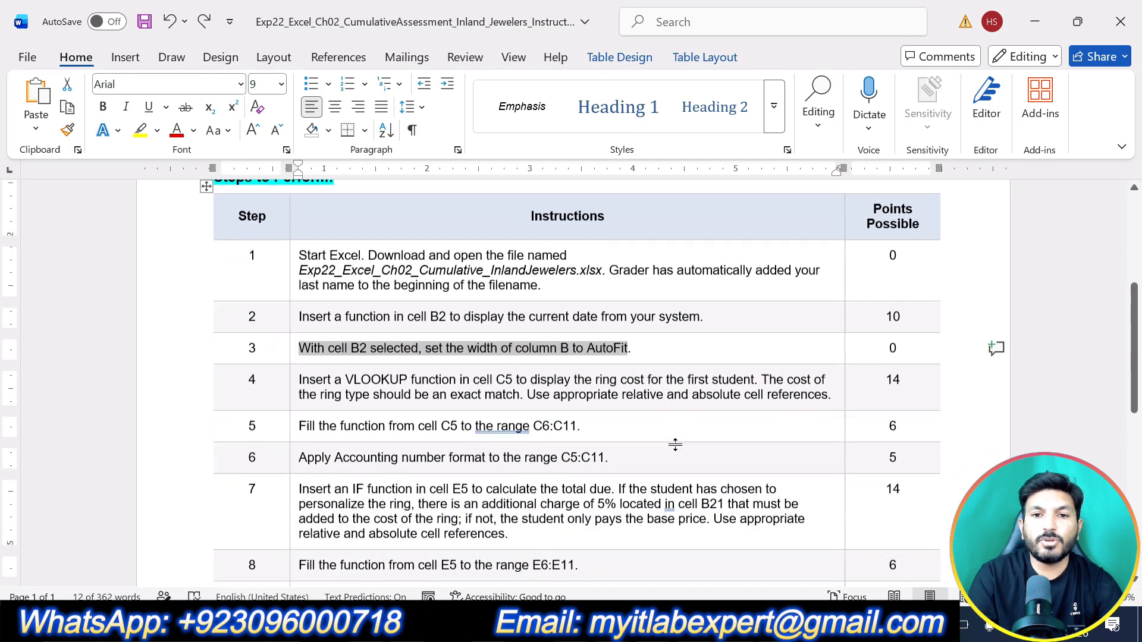
pyautogui.scroll(-2, 675, 445)
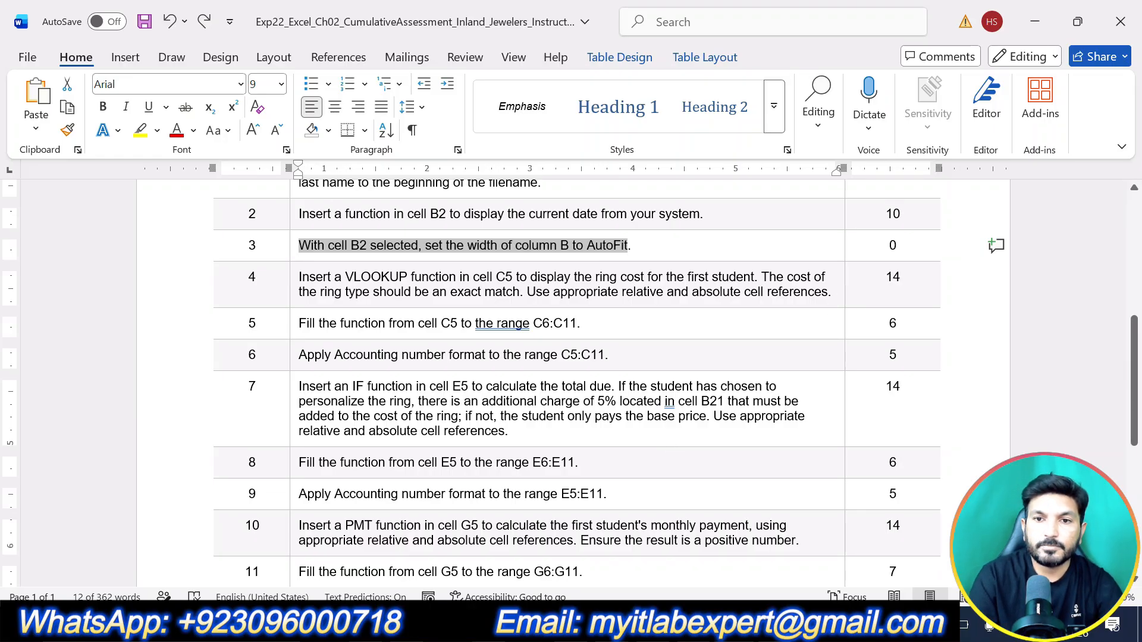
pyautogui.moveTo(833, 291); pyautogui.dragTo(299, 277)
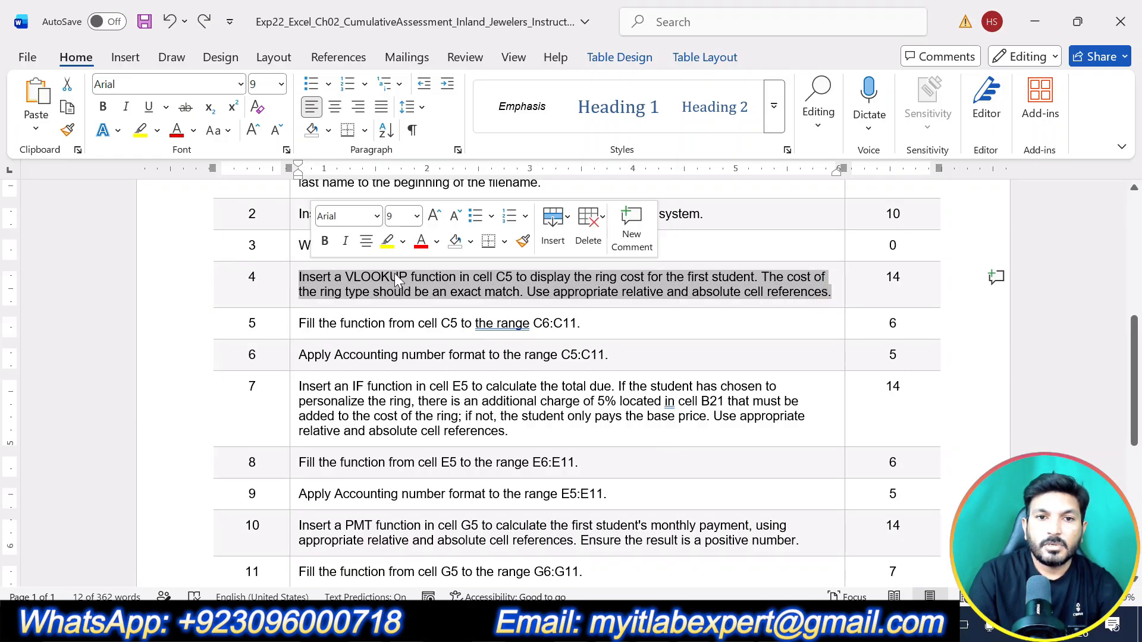
pyautogui.click(388, 241)
pyautogui.click(526, 292)
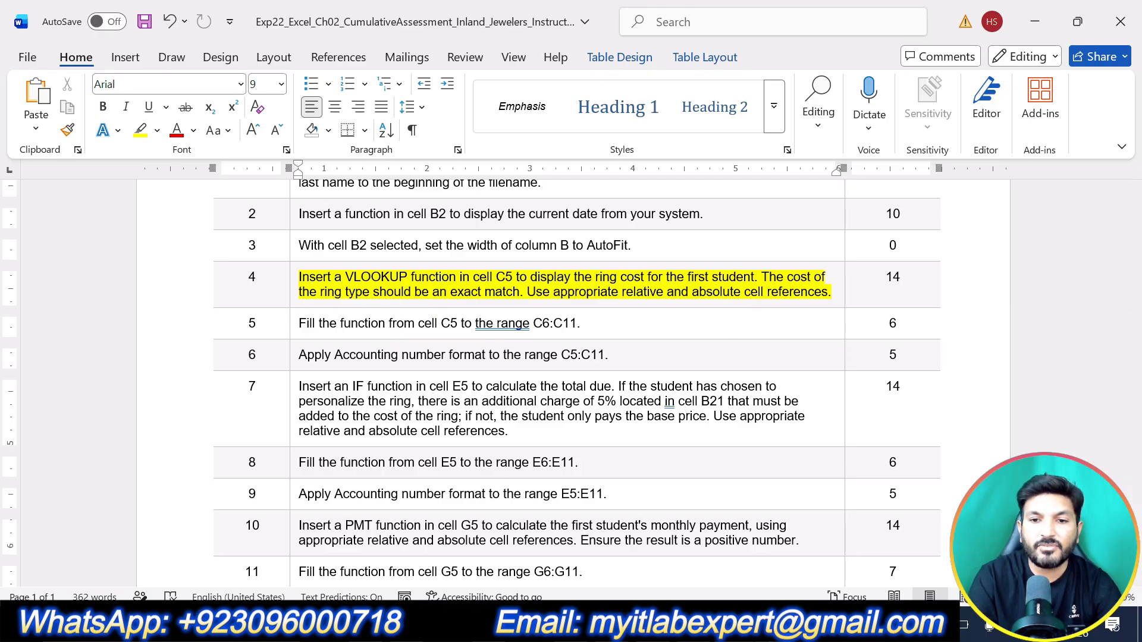
# Step: Switch to the Excel workbook, start a VLOOKUP function in cell C5 and open its Function Arguments dialog clear of the data
pyautogui.click(410, 624)
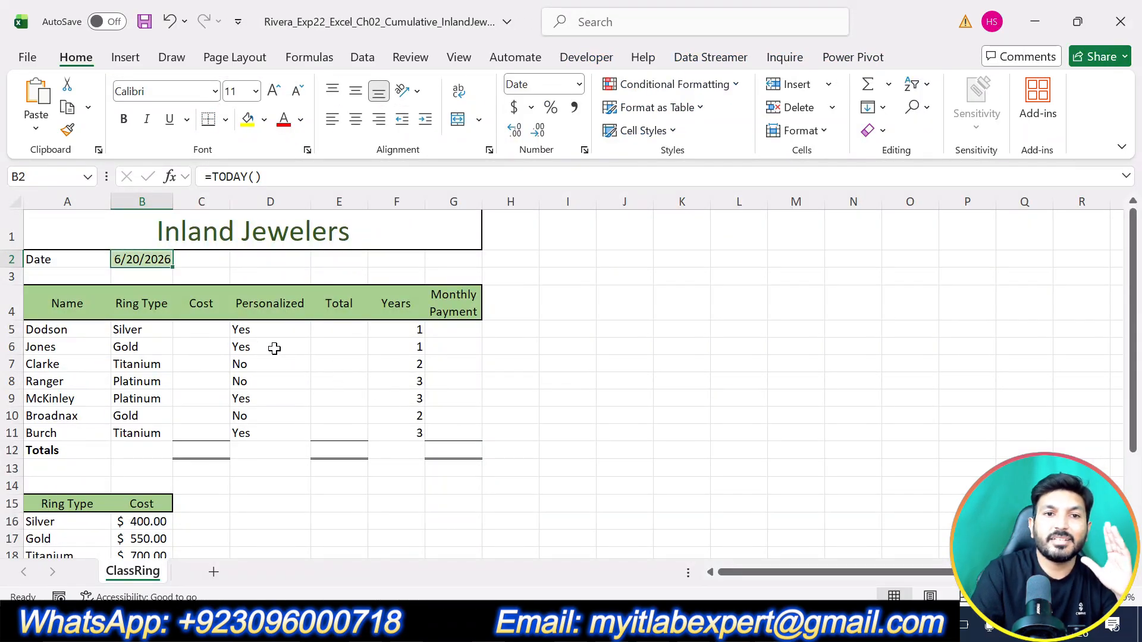
pyautogui.click(207, 328)
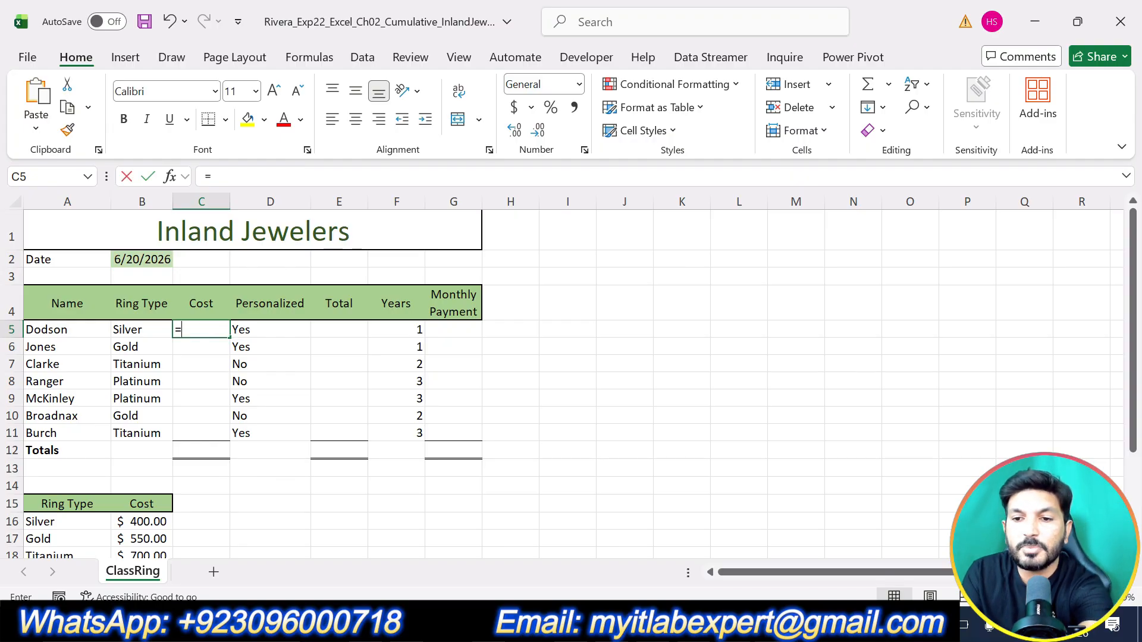
pyautogui.write('=vl')
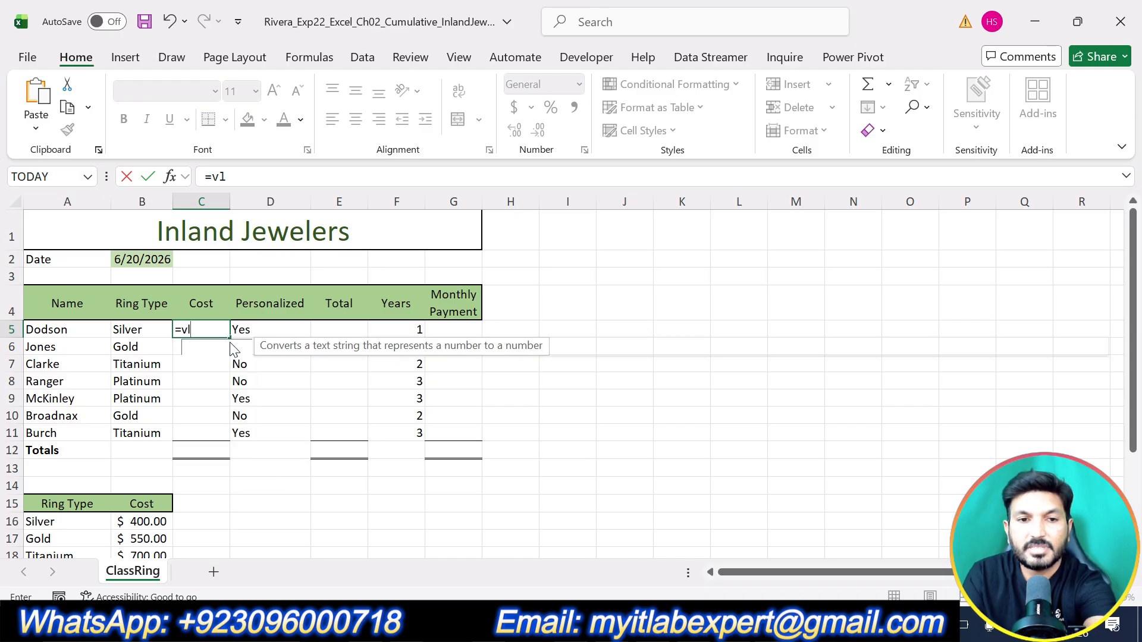
pyautogui.doubleClick(224, 350)
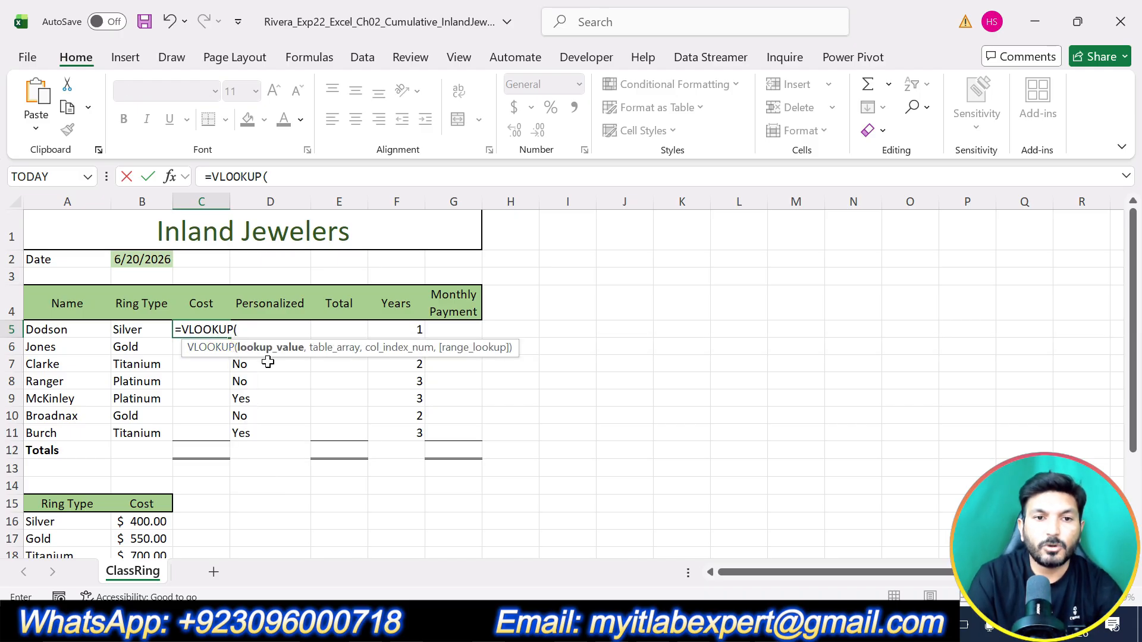
pyautogui.click(170, 176)
pyautogui.moveTo(459, 324); pyautogui.dragTo(931, 199)
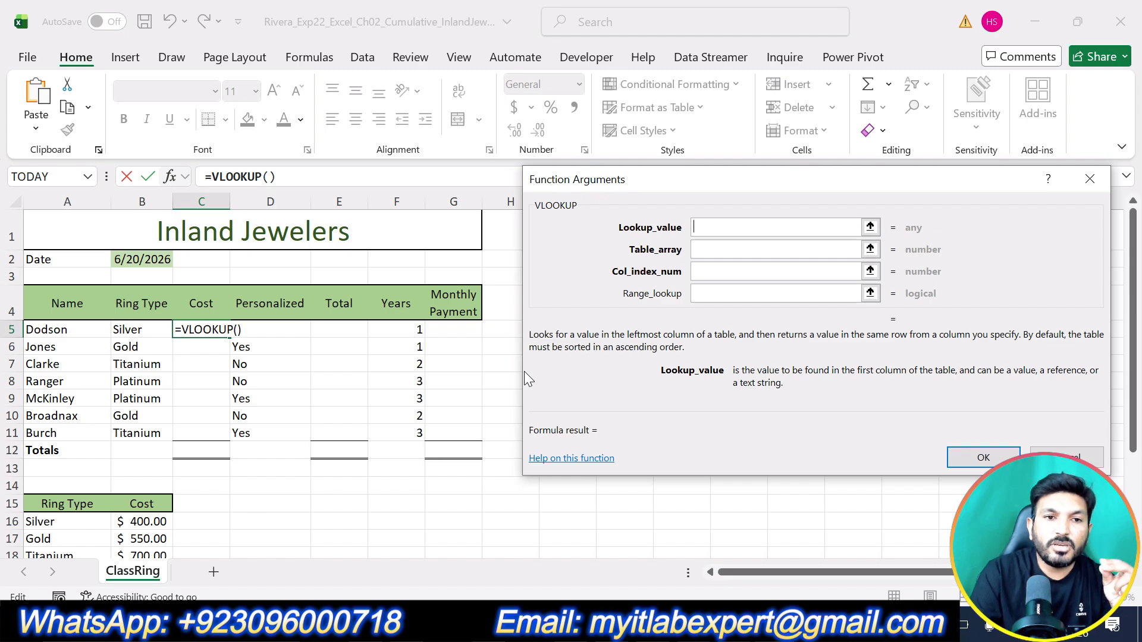
# Step: Set the VLOOKUP lookup value to B5 and the table array to the ring cost range A16:B19
pyautogui.scroll(-2, 479, 367)
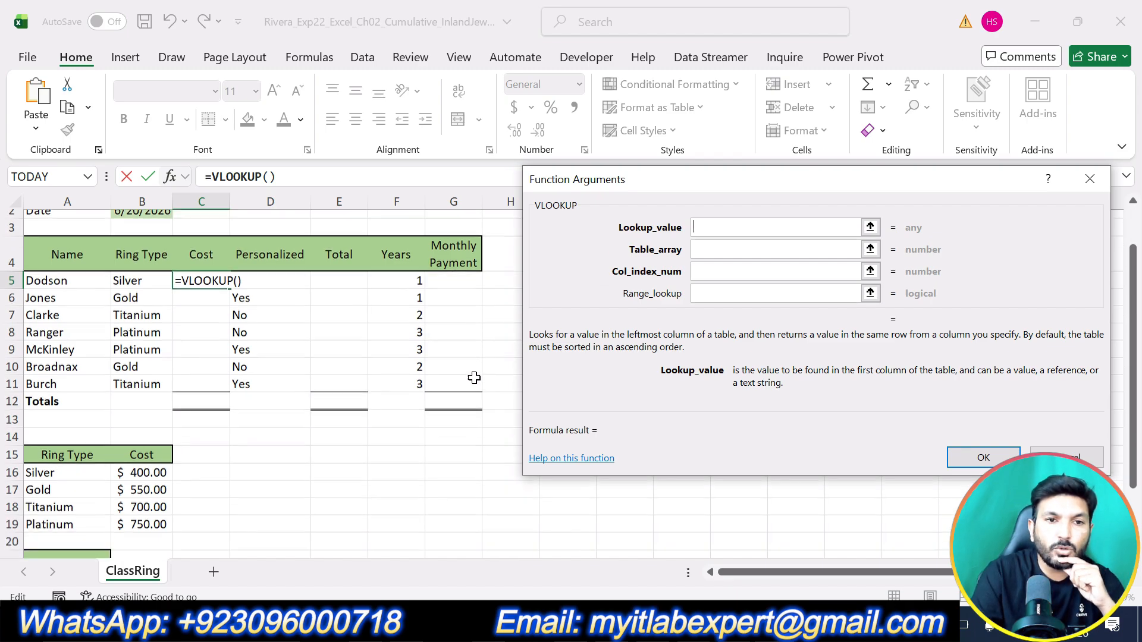
pyautogui.scroll(1, 458, 377)
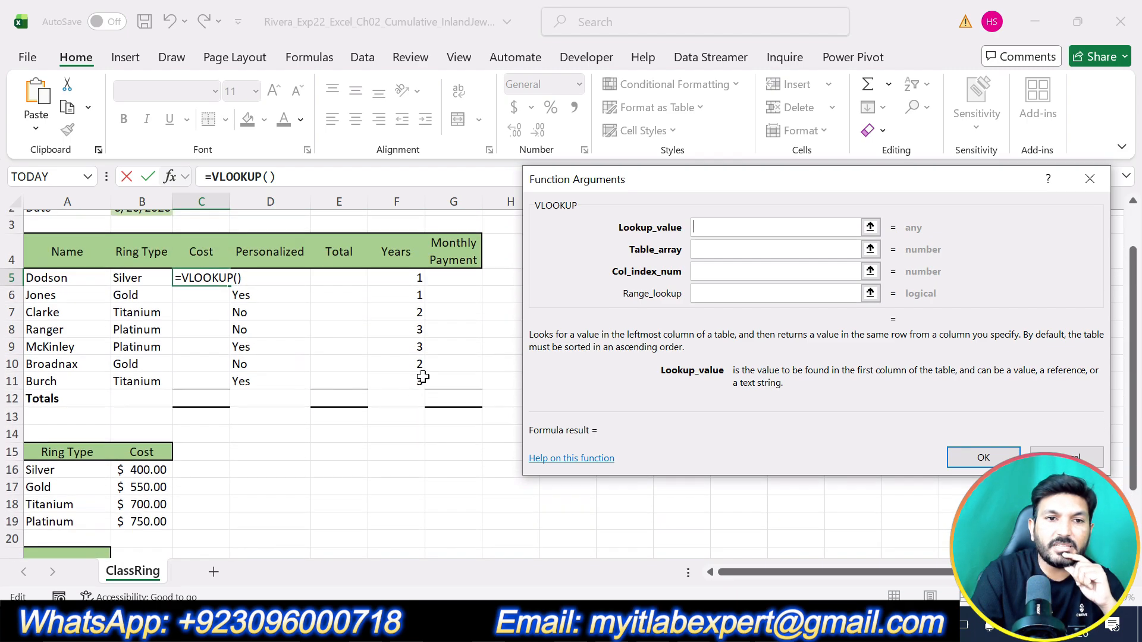
pyautogui.click(139, 281)
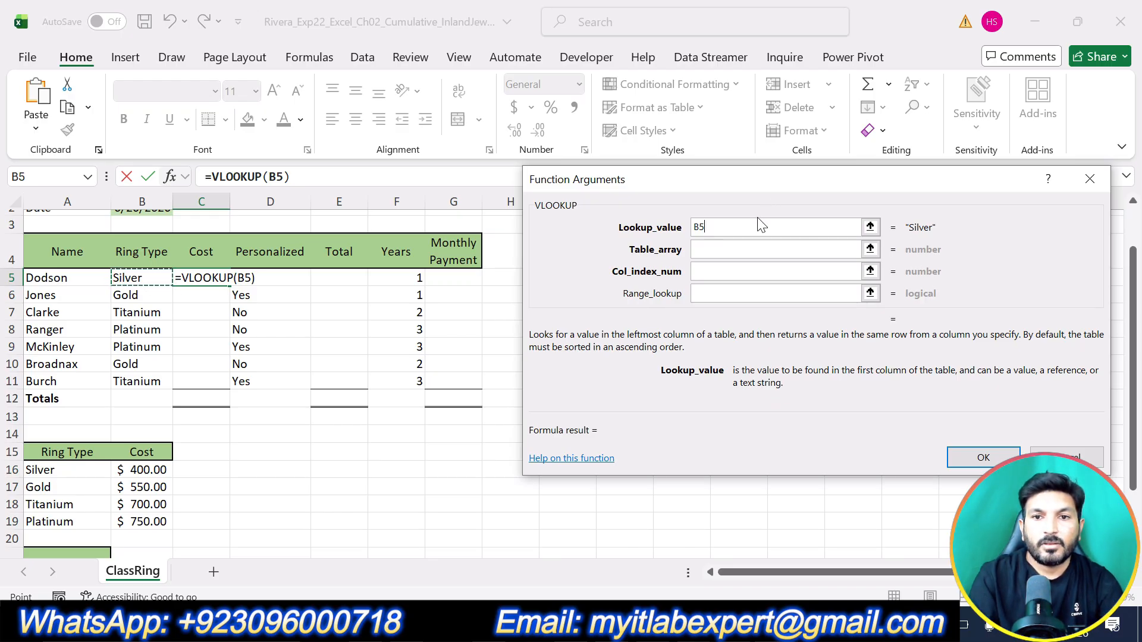
pyautogui.click(705, 249)
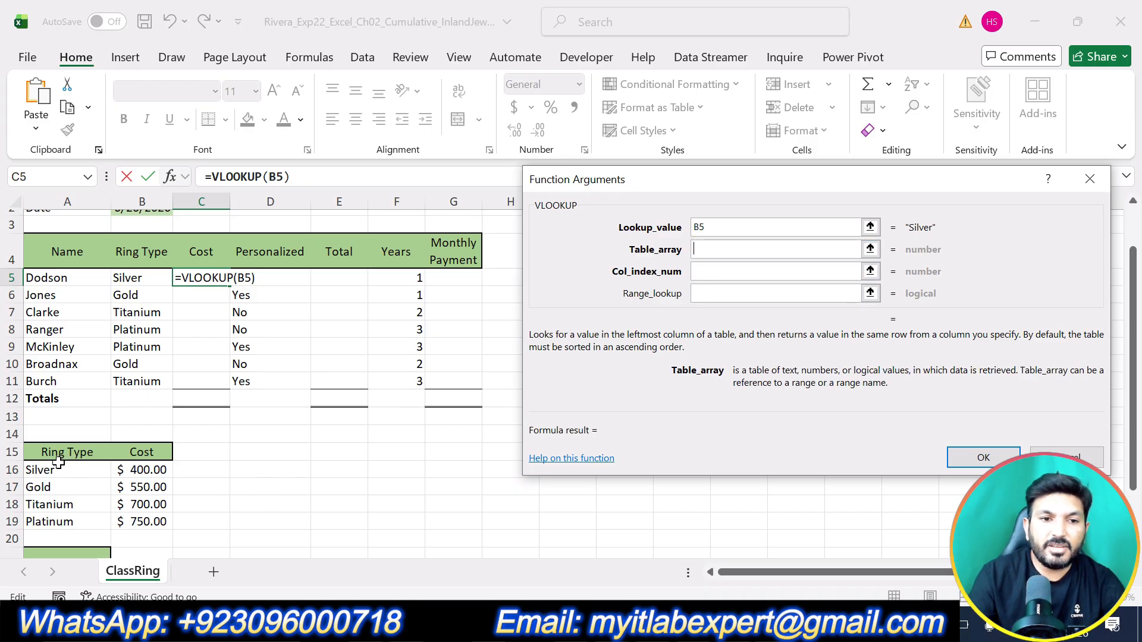
pyautogui.moveTo(53, 468); pyautogui.dragTo(132, 521)
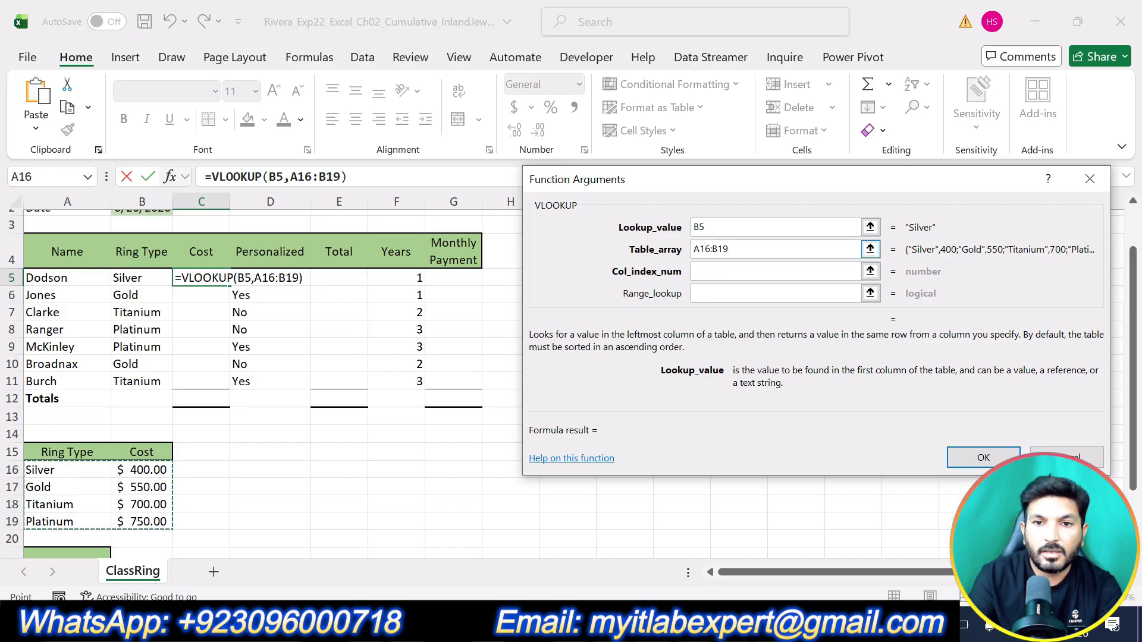
# Step: Make the VLOOKUP table array an absolute reference, $A$16:$B$19
pyautogui.click(693, 248)
pyautogui.write('$')
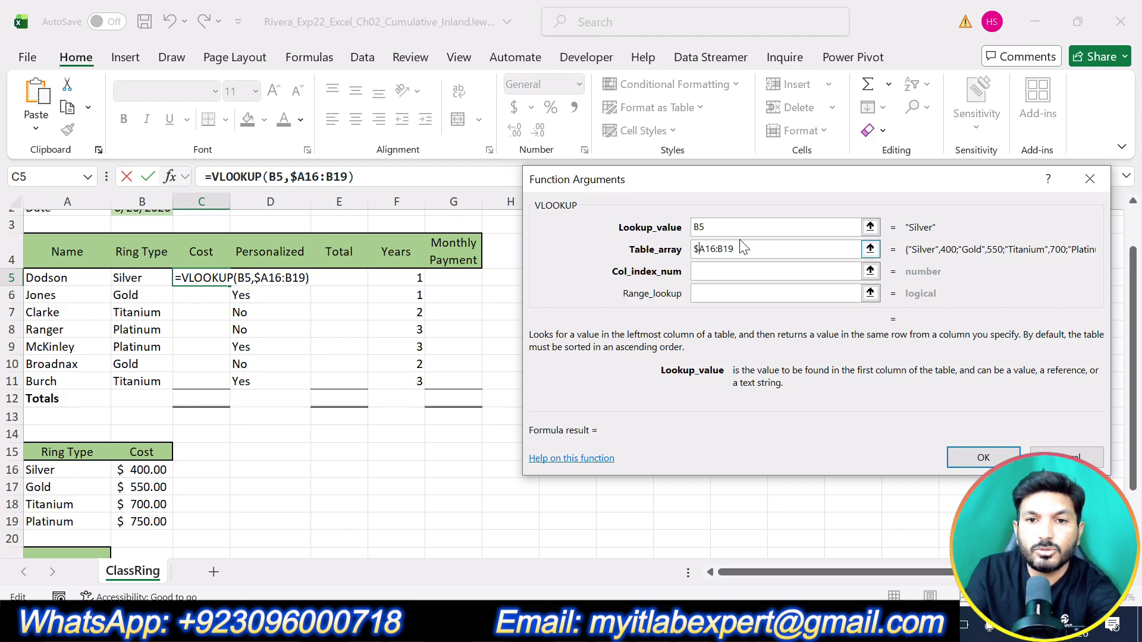
pyautogui.click(702, 249)
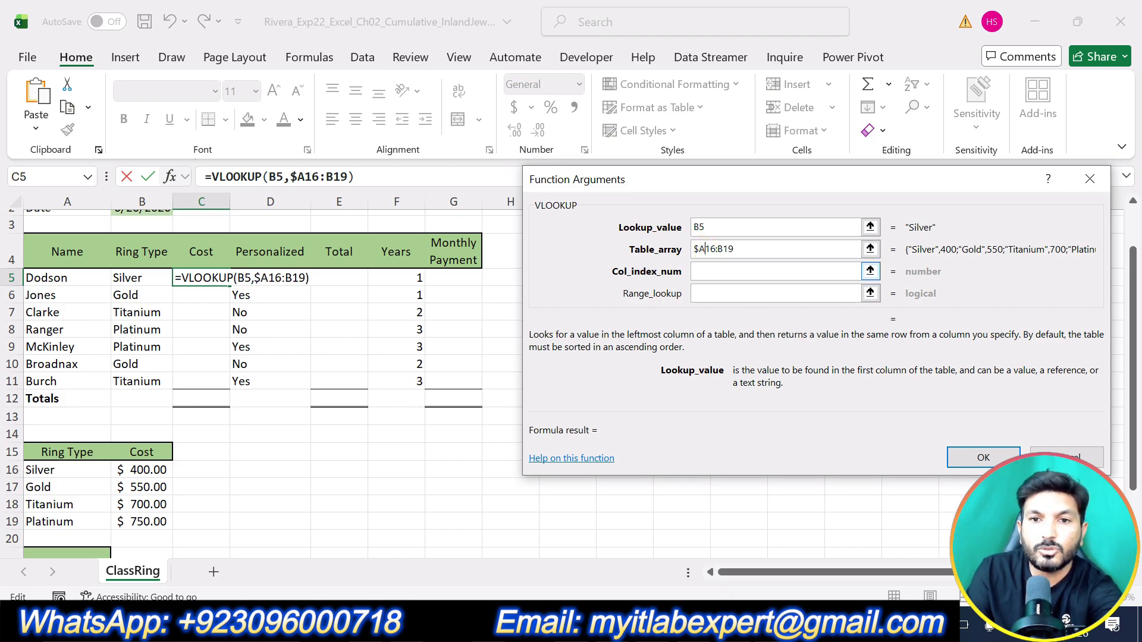
pyautogui.write('$')
pyautogui.click(720, 249)
pyautogui.write('$')
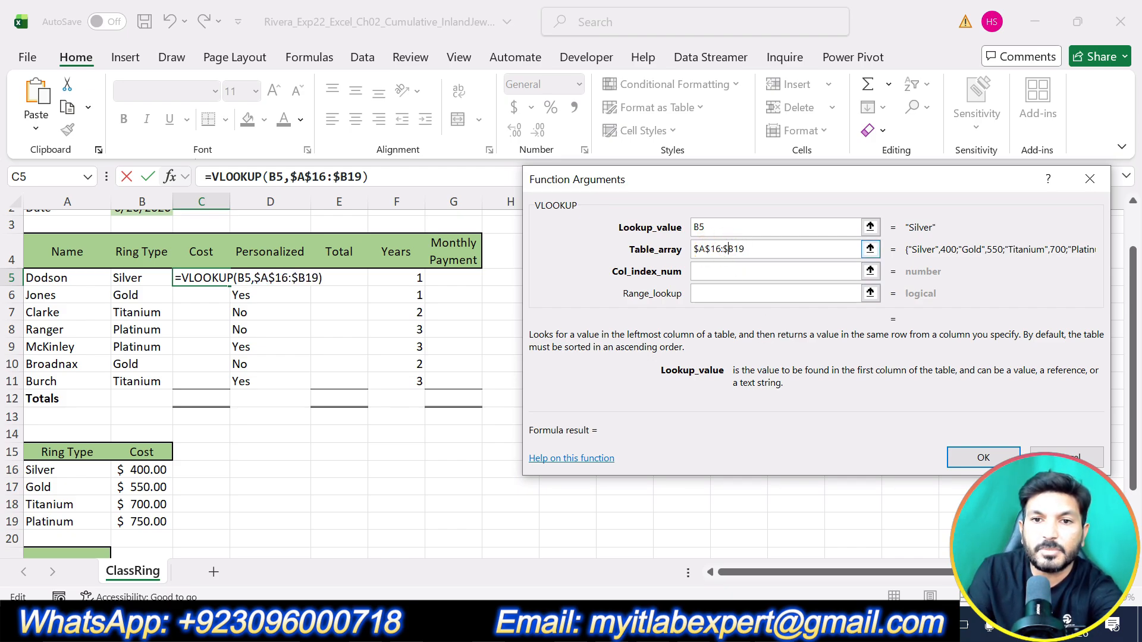
pyautogui.click(733, 249)
pyautogui.write('$')
# Step: Complete the VLOOKUP in C5 with column index 2 and range lookup FALSE, and check it against the Silver row of the cost table
pyautogui.click(746, 275)
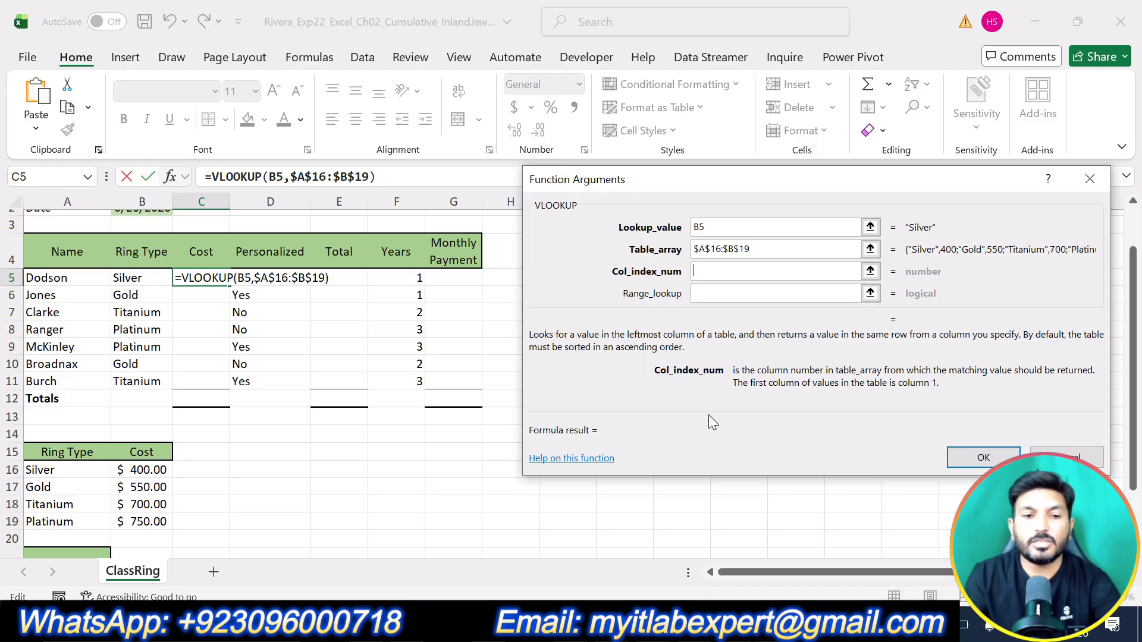
pyautogui.write('2')
pyautogui.click(725, 295)
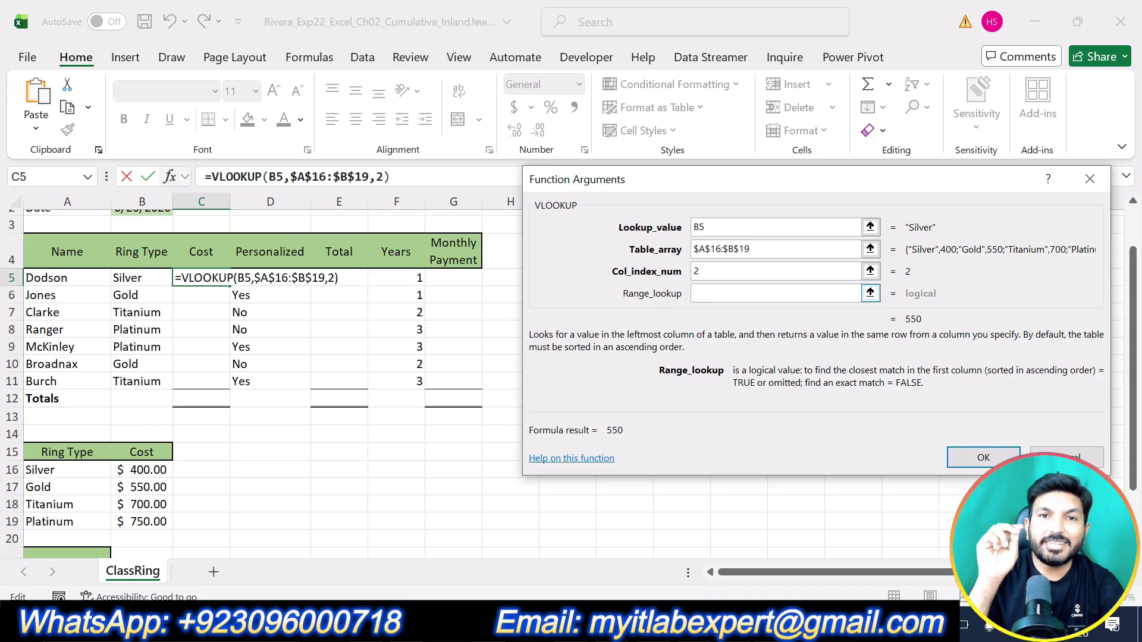
pyautogui.write('FALSE')
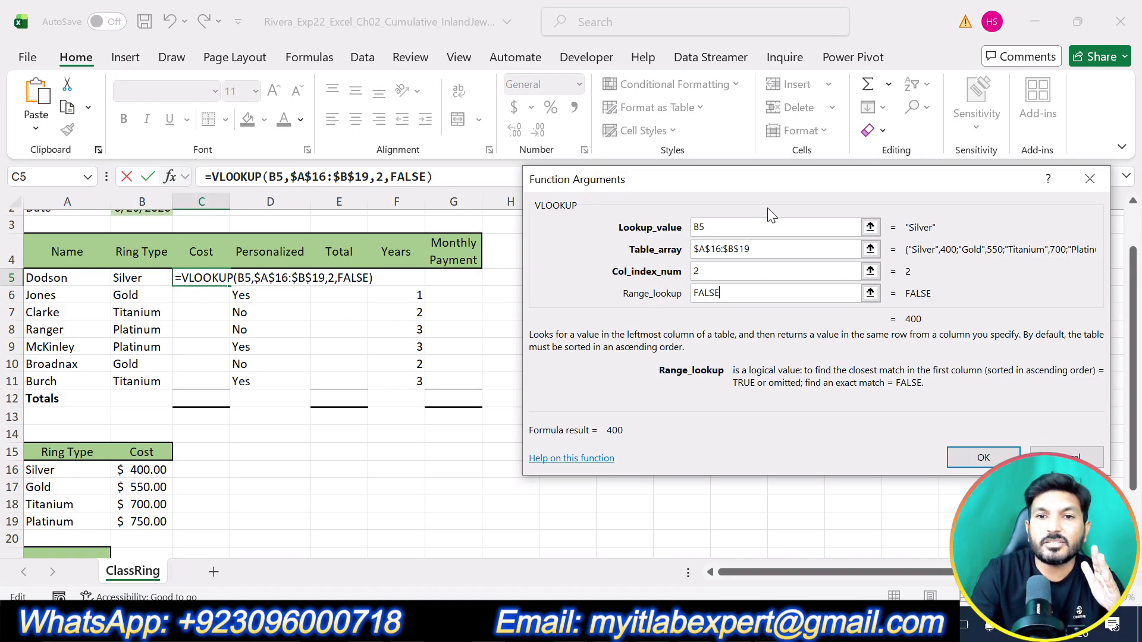
pyautogui.click(737, 227)
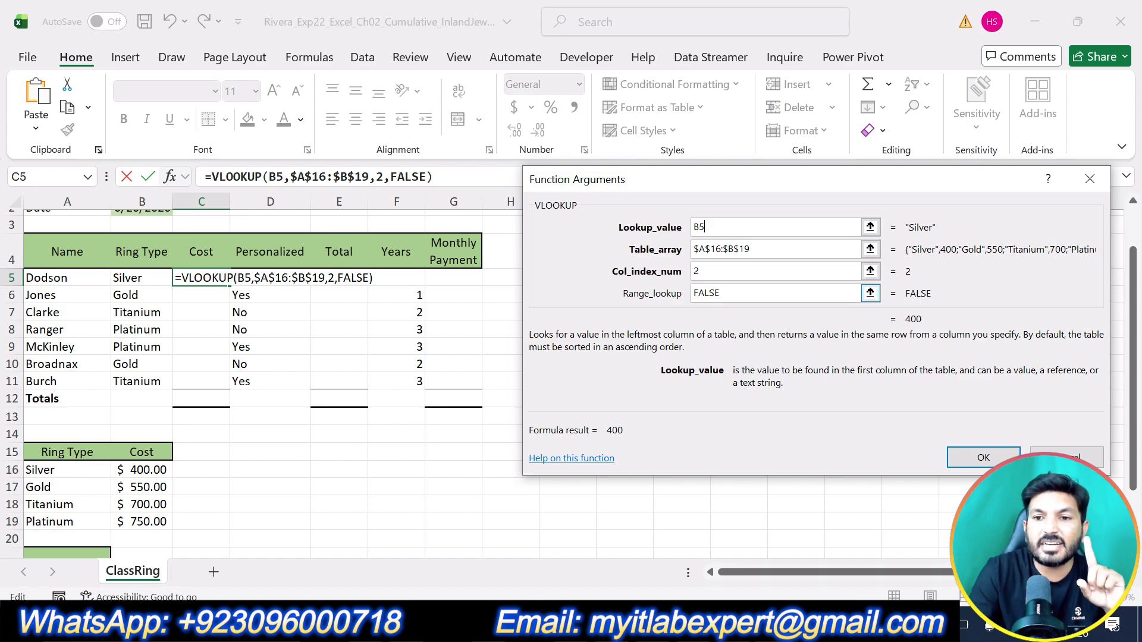
pyautogui.click(750, 294)
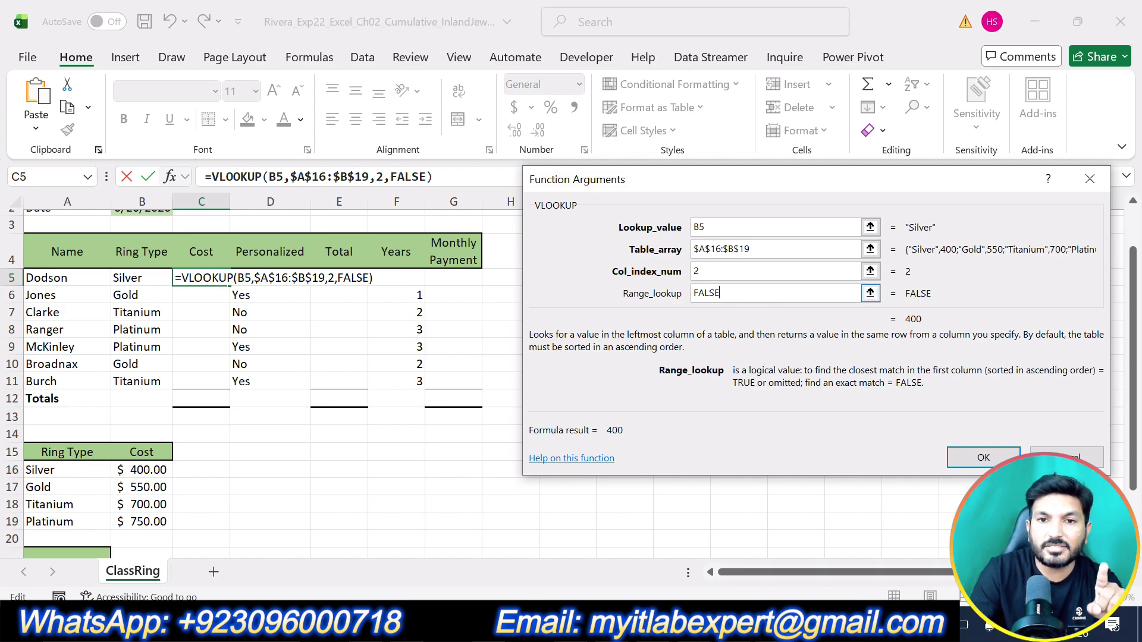
pyautogui.click(970, 457)
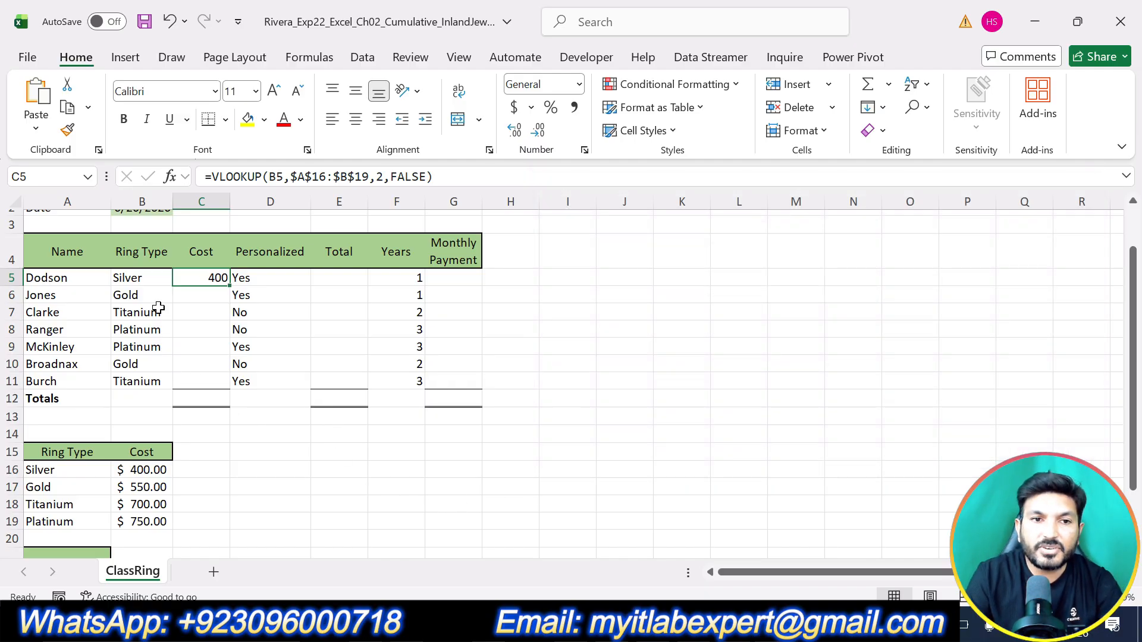
pyautogui.click(53, 470)
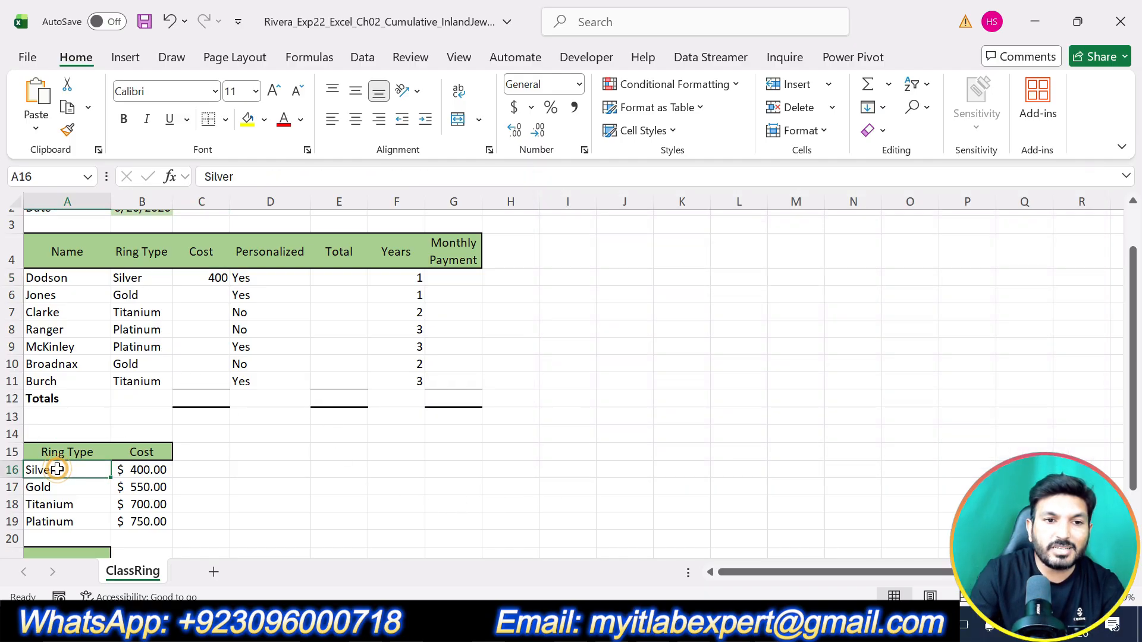
pyautogui.click(136, 469)
pyautogui.click(213, 280)
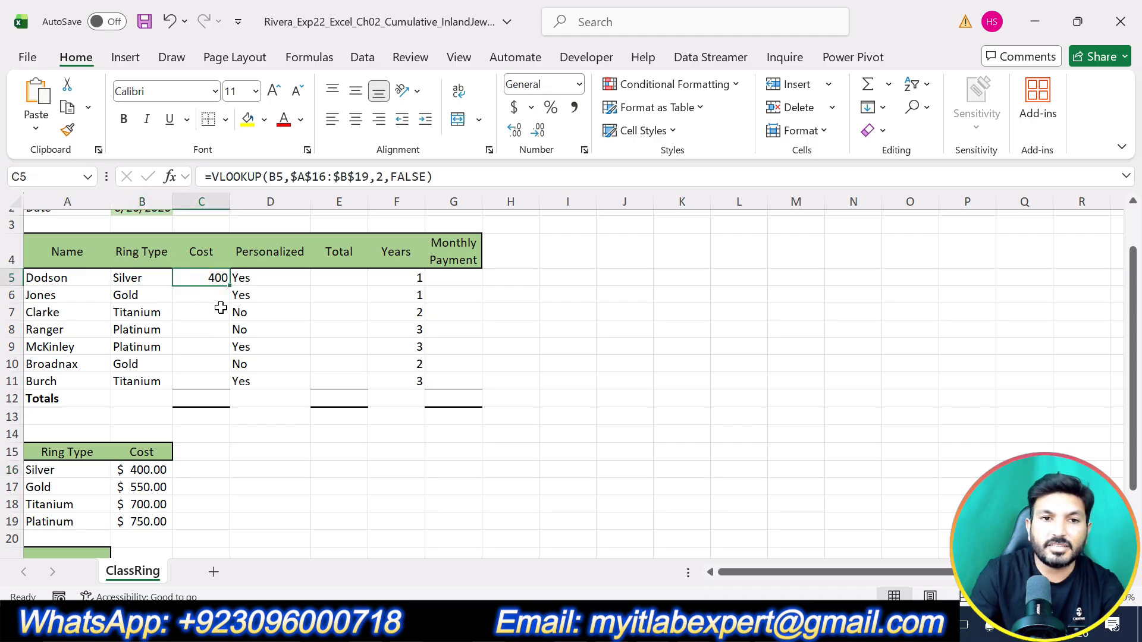
# Step: Return to the Word instructions, undo the highlight on step 4 and highlight the text of step 5 in yellow
pyautogui.hotkey('alt', 'Tab')
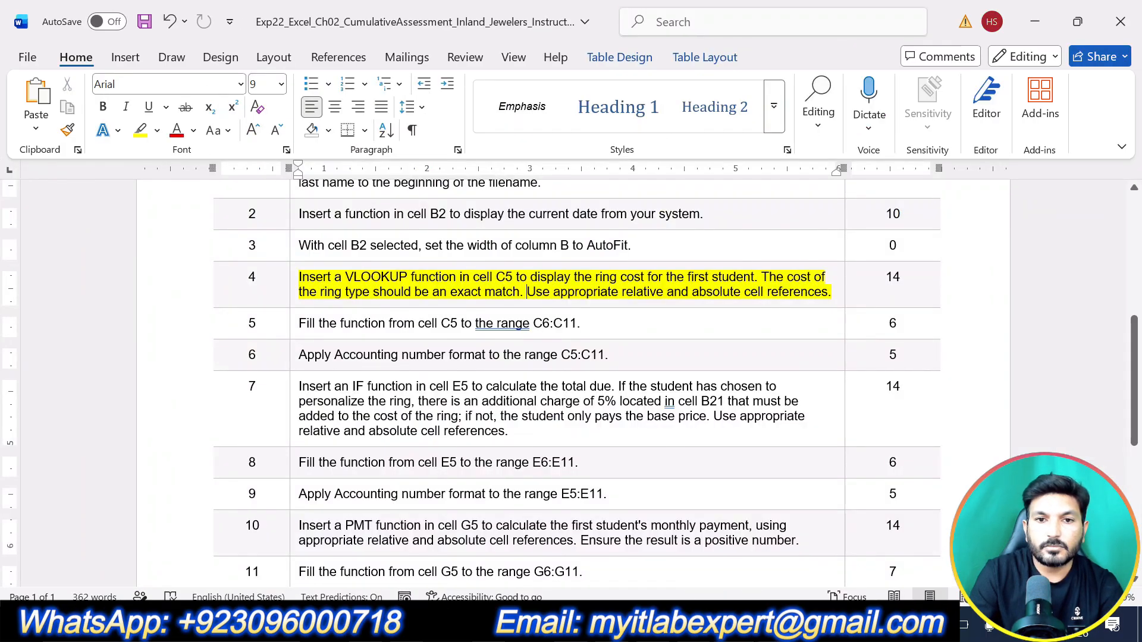
pyautogui.tripleClick(527, 292)
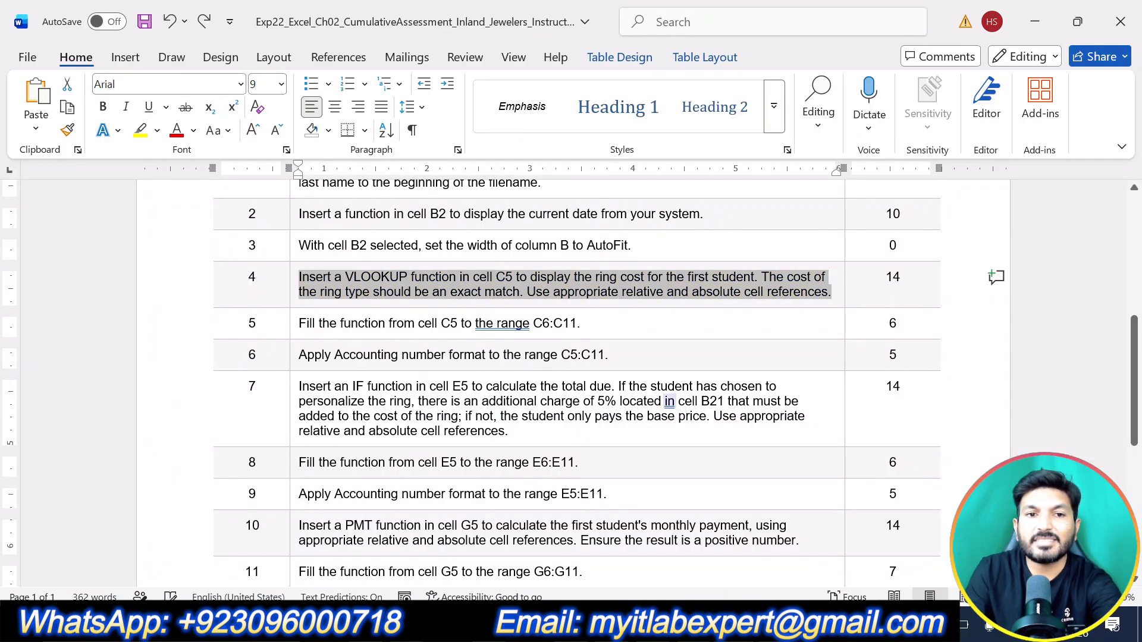
pyautogui.moveTo(586, 324); pyautogui.dragTo(297, 327)
pyautogui.click(376, 289)
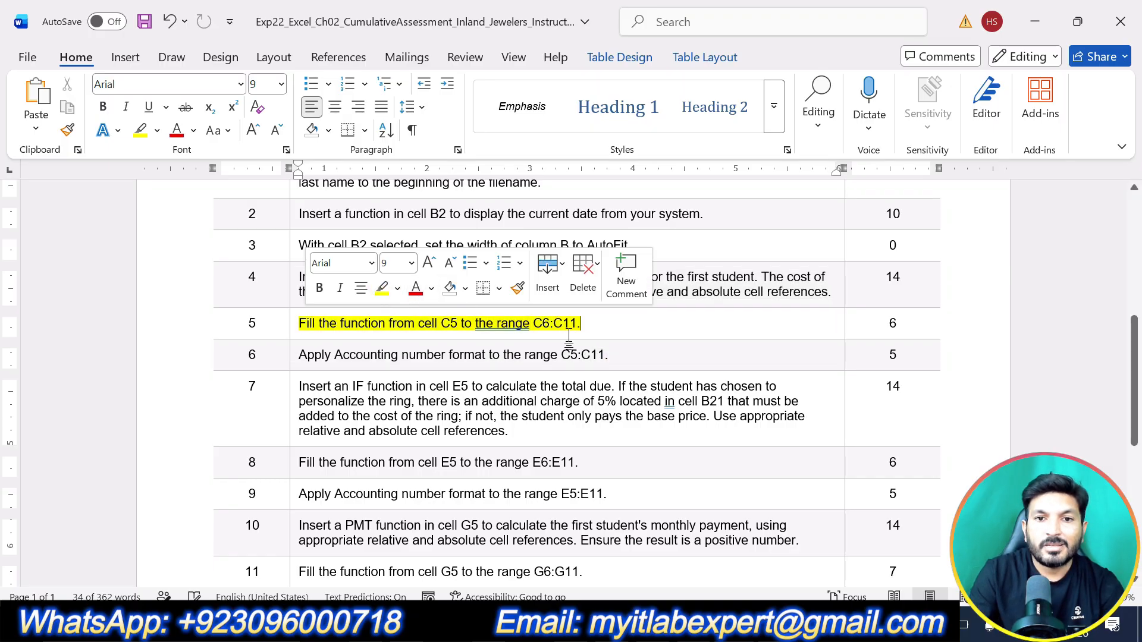
pyautogui.click(586, 321)
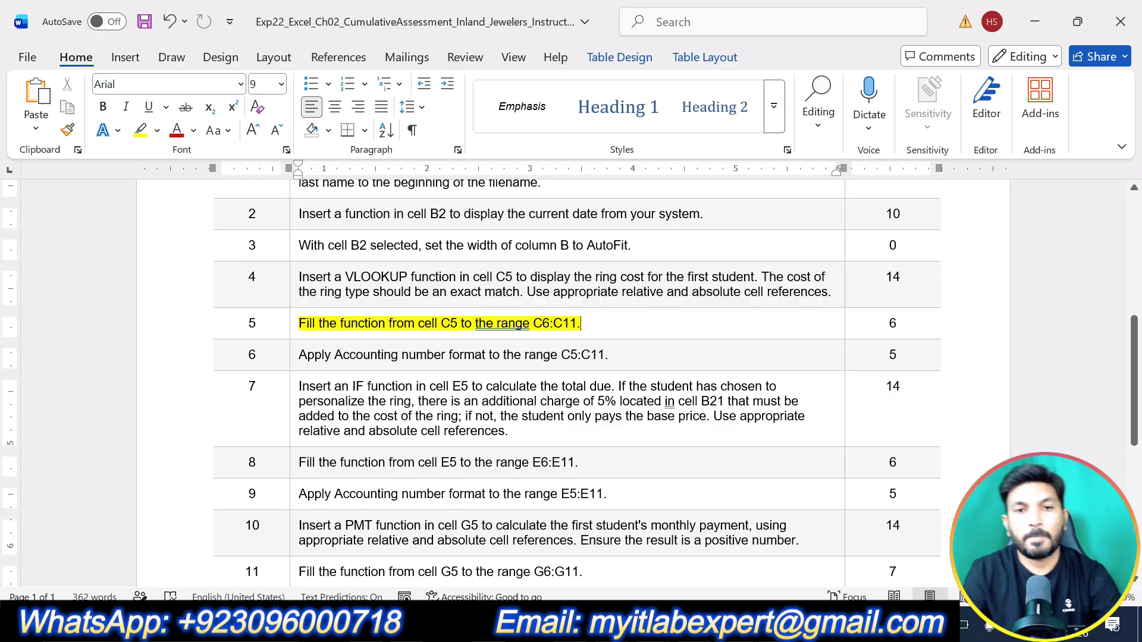
# Step: Switch to the Excel workbook, fill the VLOOKUP from C5 down to C6:C11 and check the filled costs against the ring cost table
pyautogui.hotkey('alt', 'Tab')
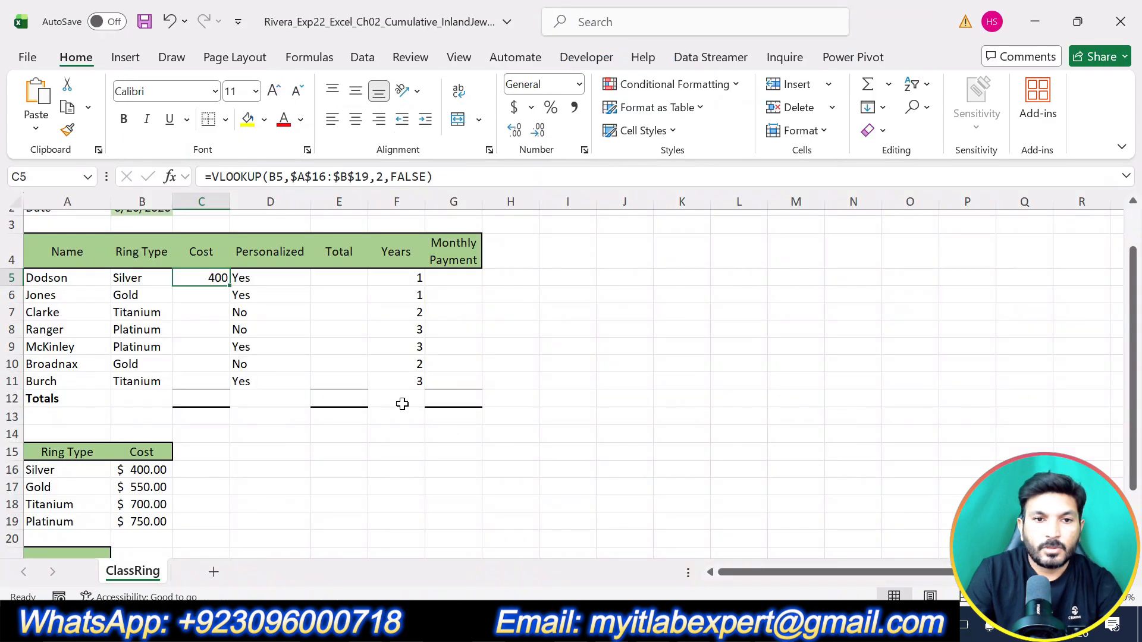
pyautogui.moveTo(230, 287); pyautogui.dragTo(232, 388)
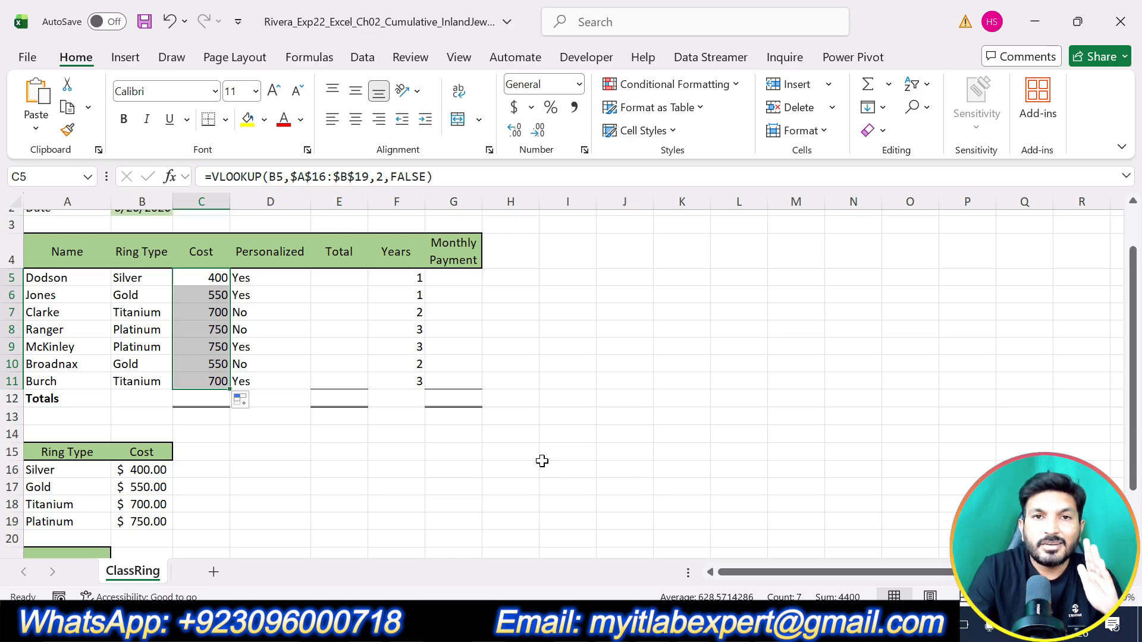
pyautogui.click(145, 382)
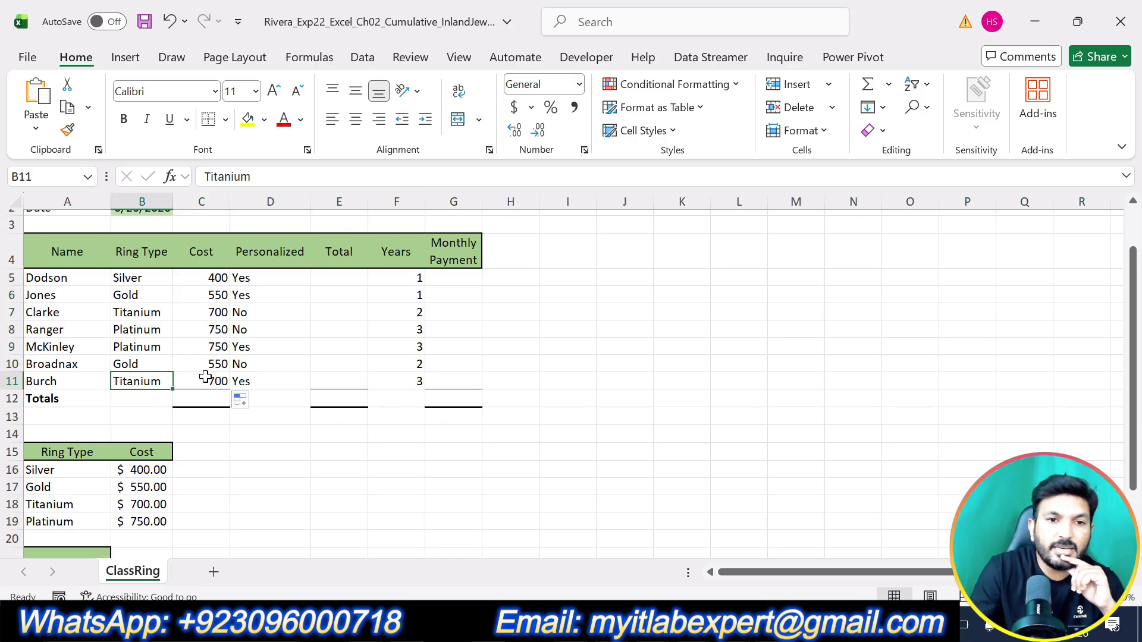
pyautogui.click(215, 381)
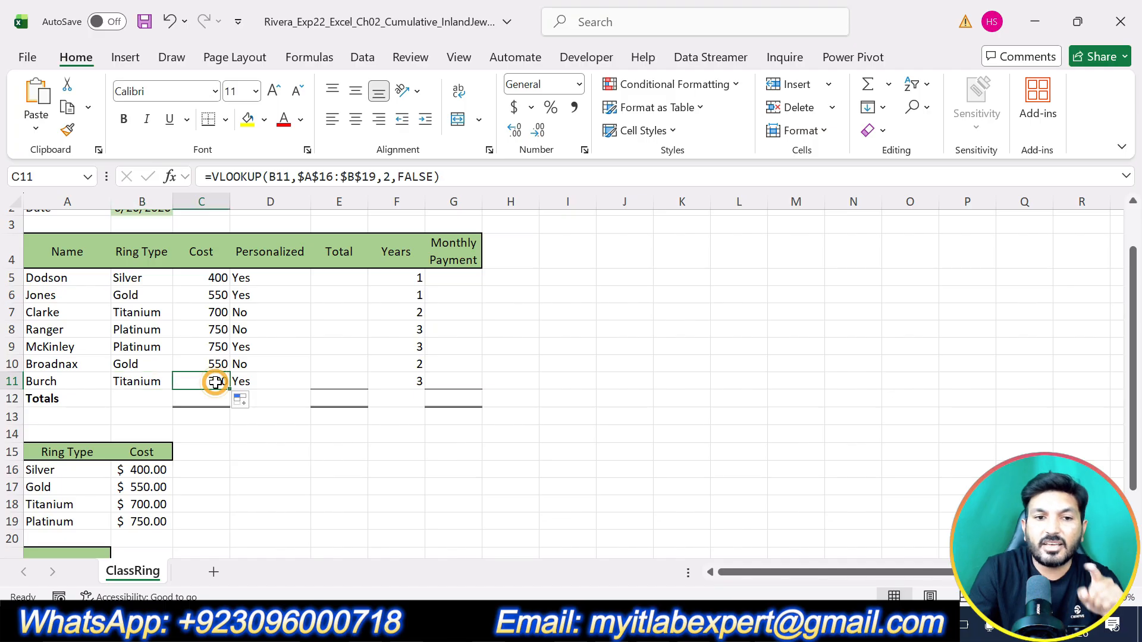
pyautogui.click(77, 521)
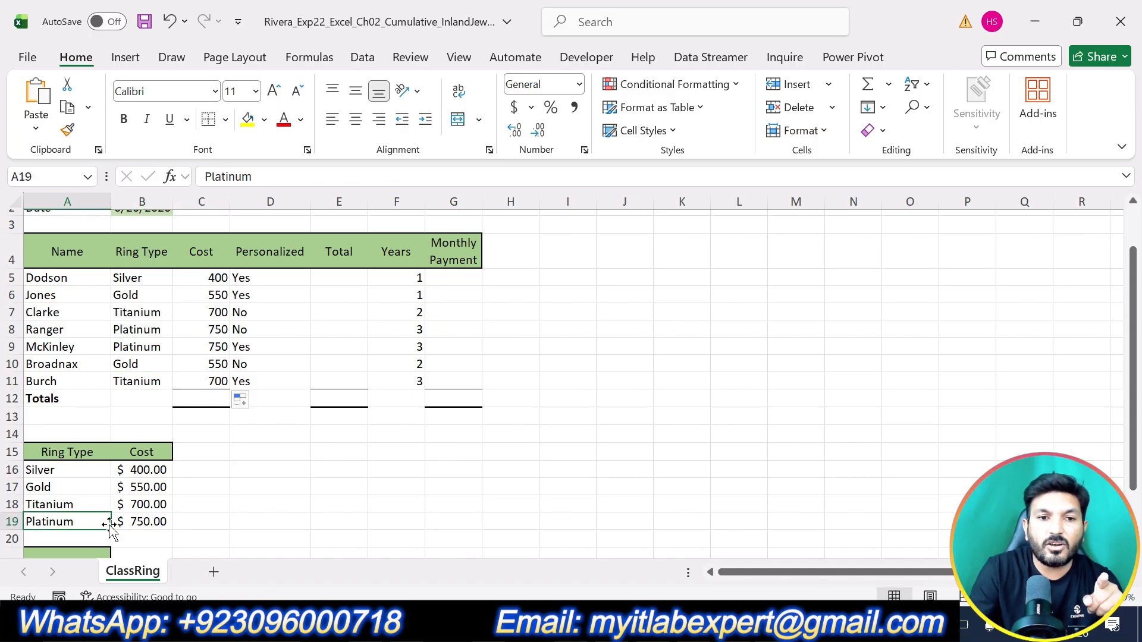
# Step: Check the Titanium and Platinum costs filled in column C against the ring cost table in A16:B19
pyautogui.click(154, 521)
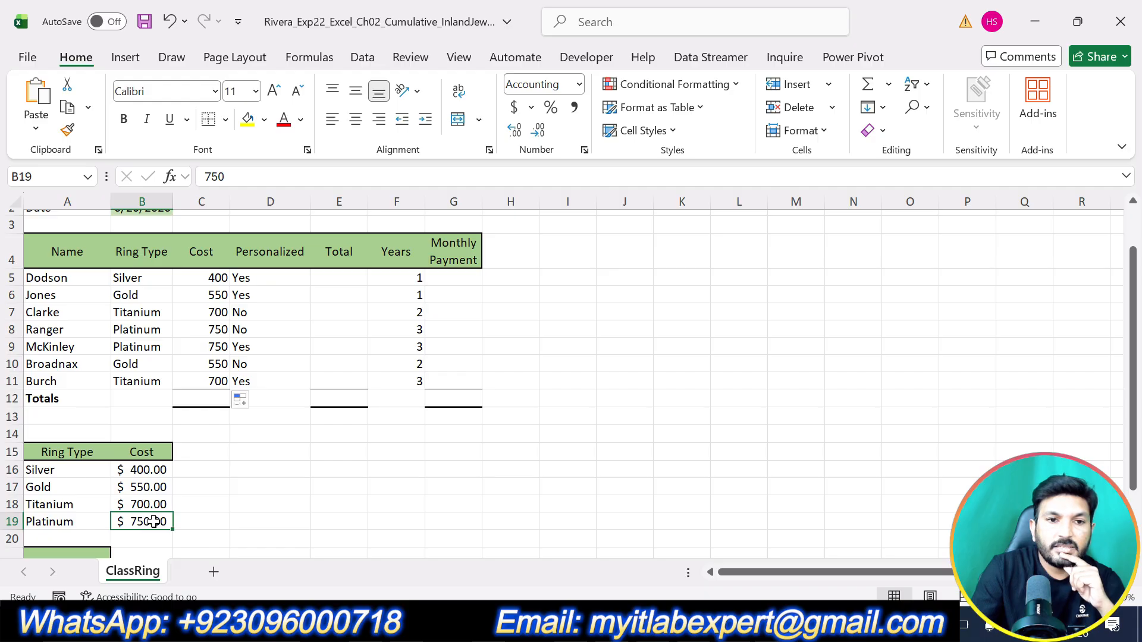
pyautogui.click(89, 503)
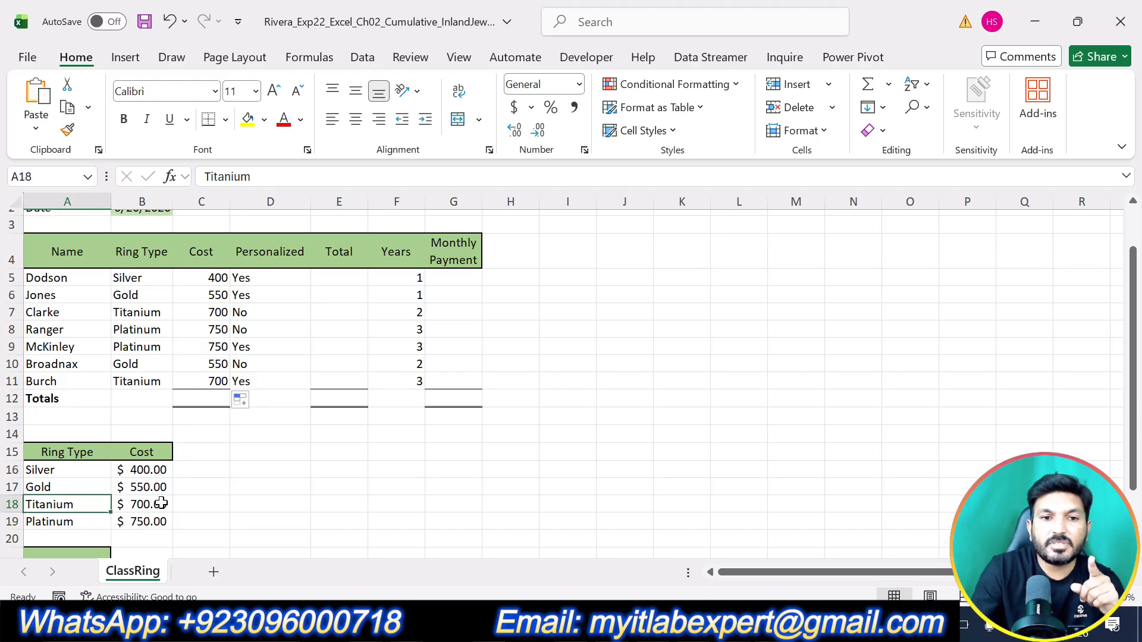
pyautogui.click(161, 504)
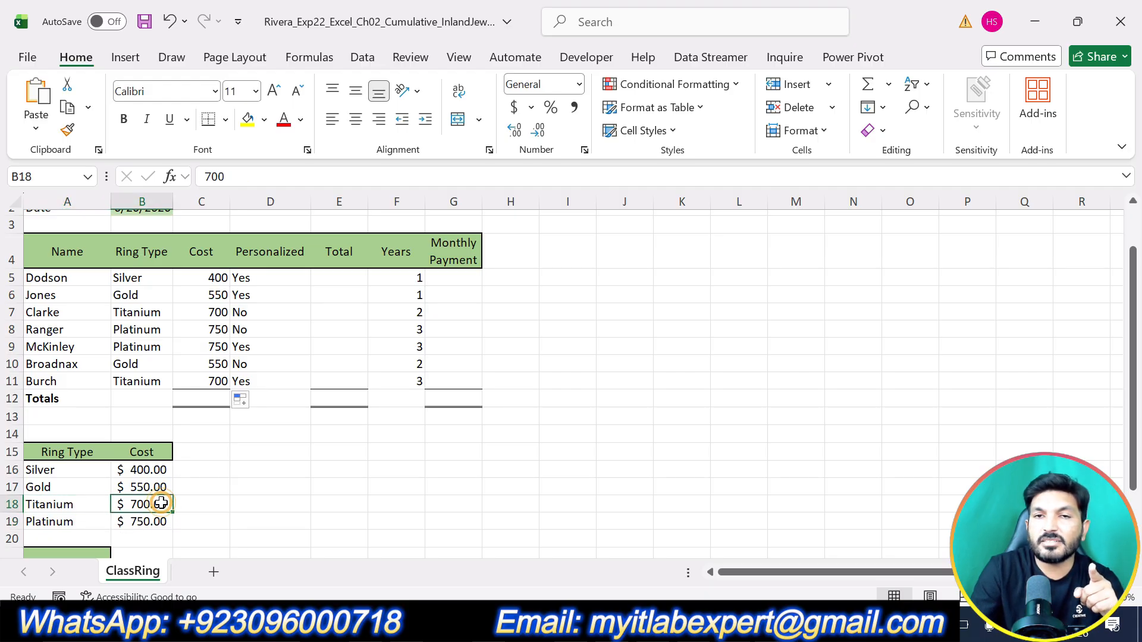
pyautogui.click(152, 349)
pyautogui.click(207, 351)
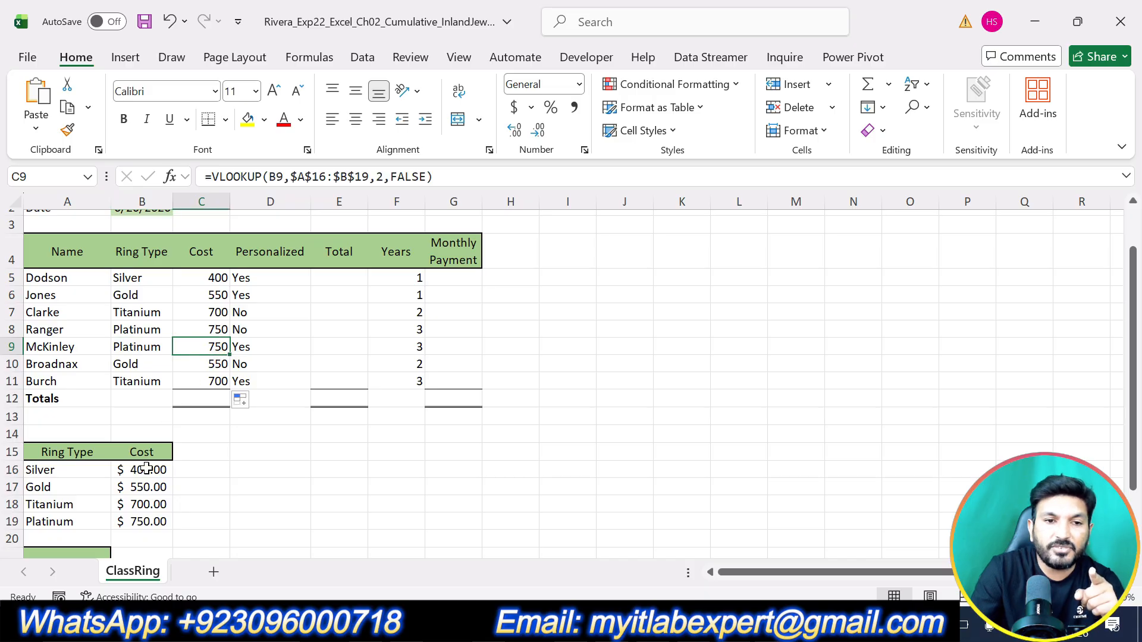
pyautogui.click(74, 524)
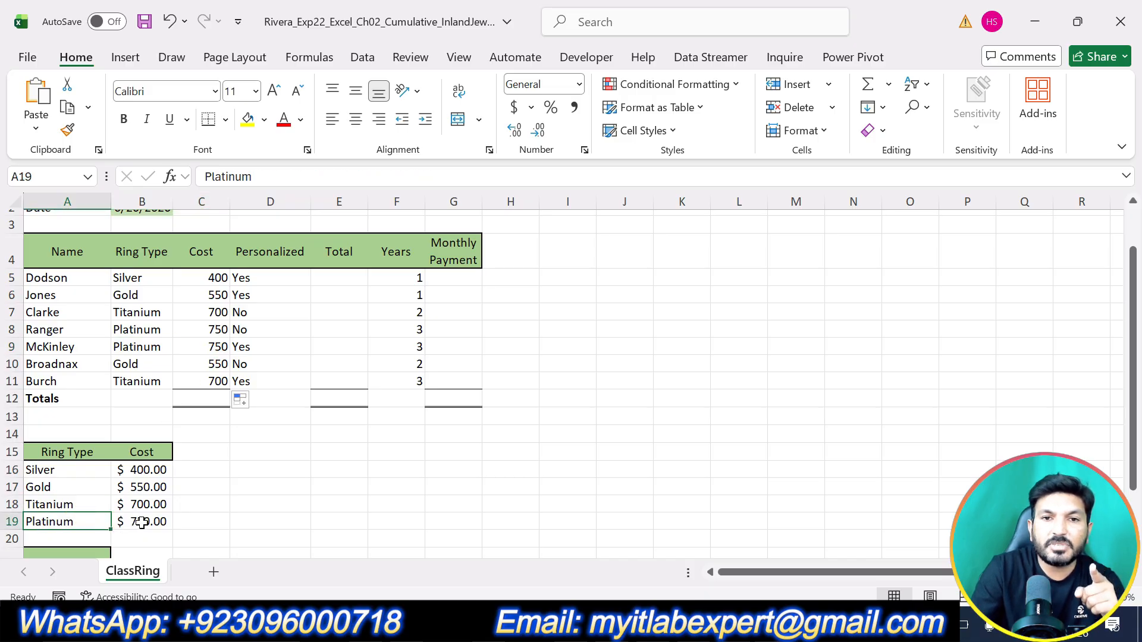
pyautogui.click(142, 523)
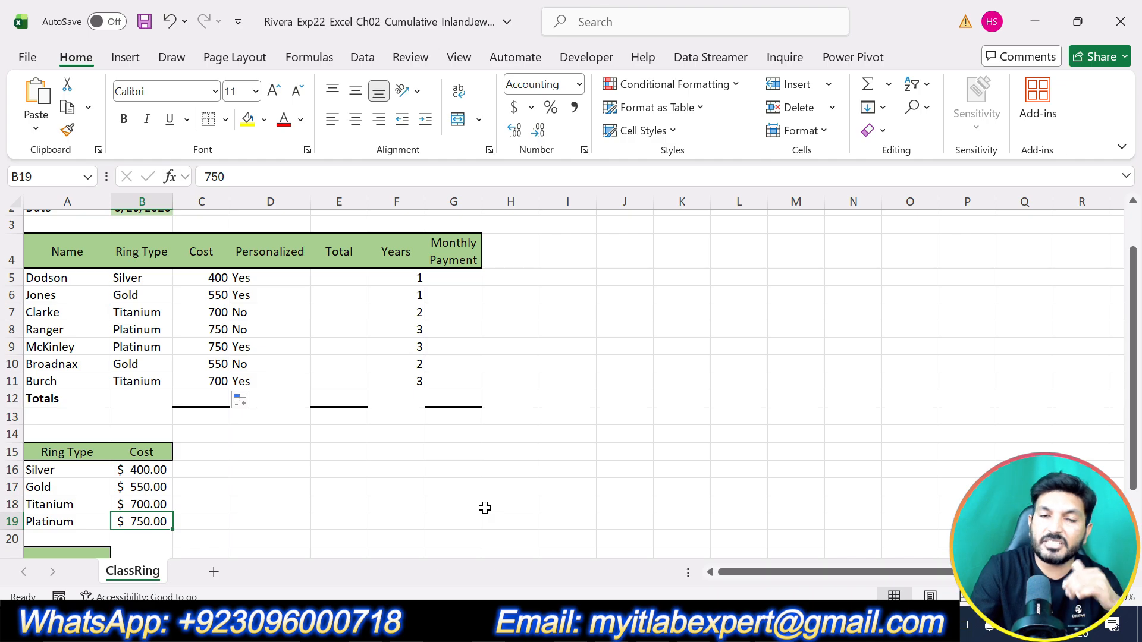
# Step: Return to the Word instructions, undo the highlight on step 5 and highlight the text of step 6 in yellow
pyautogui.hotkey('alt', 'Tab')
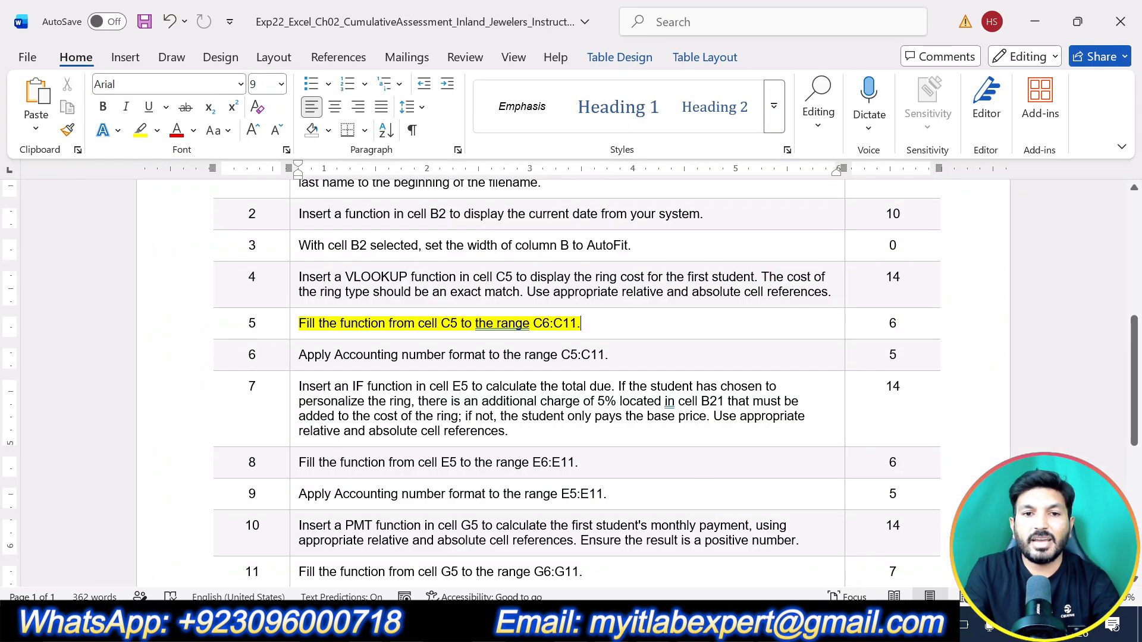
pyautogui.hotkey('ctrl', 'z')
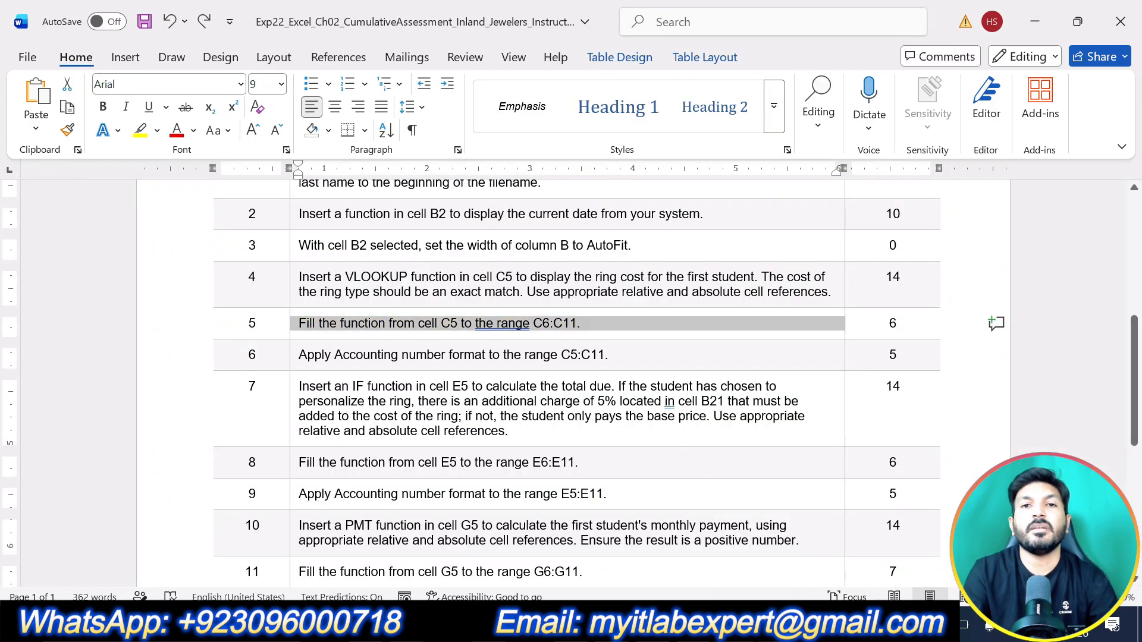
pyautogui.moveTo(610, 355); pyautogui.dragTo(299, 355)
pyautogui.click(371, 340)
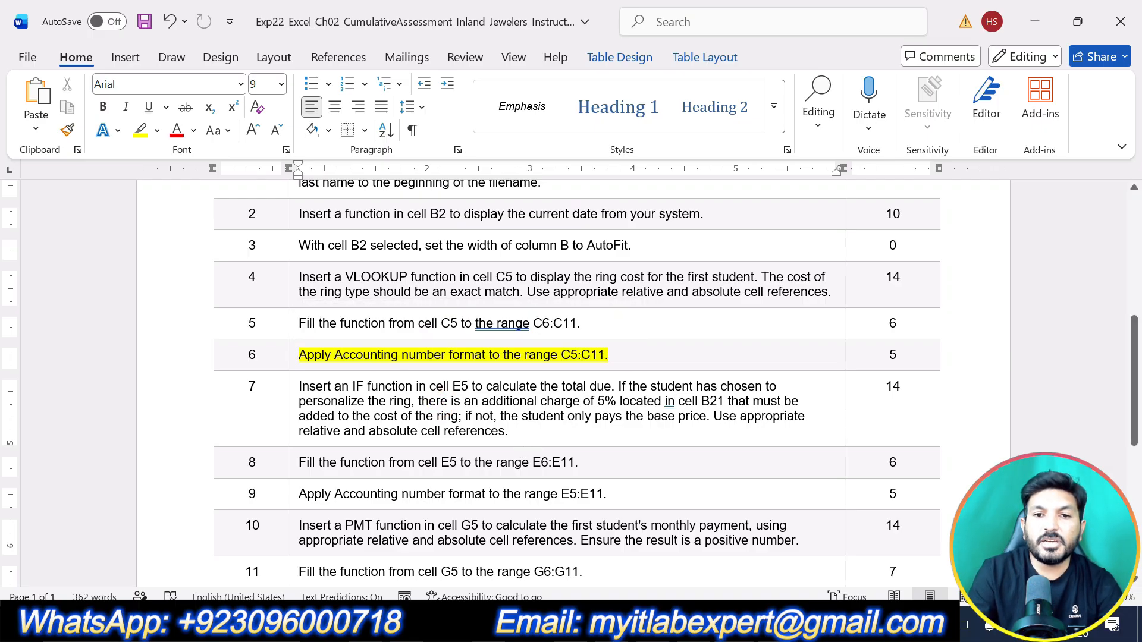
pyautogui.moveTo(561, 355); pyautogui.dragTo(605, 355)
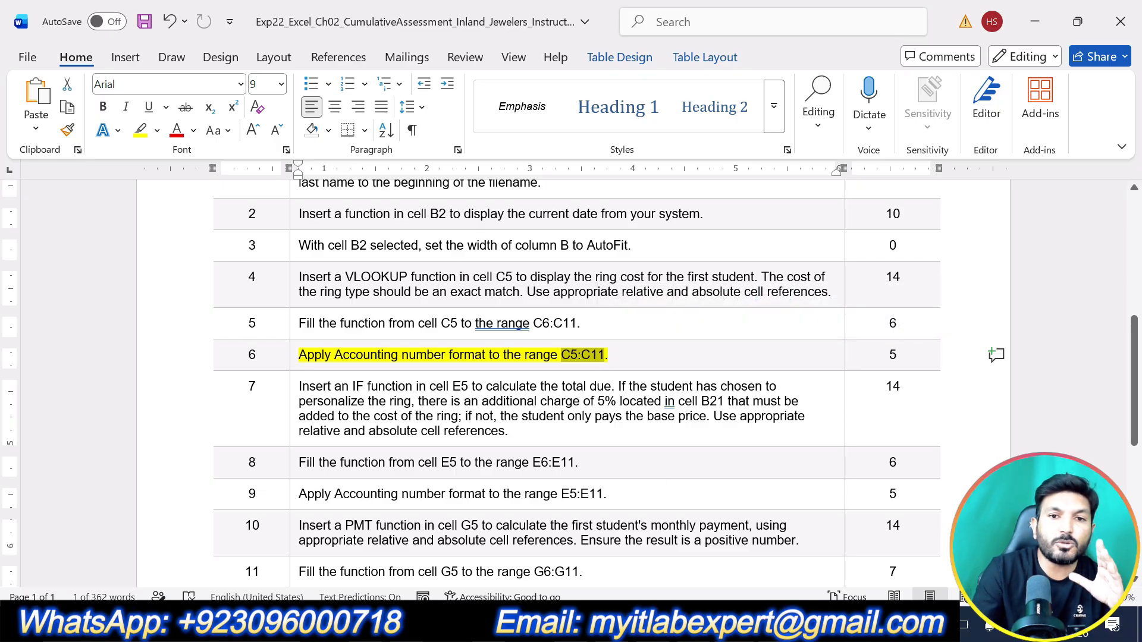
# Step: Switch to the Excel workbook and apply the Accounting number format to the ring costs in C5:C11
pyautogui.hotkey('alt', 'Tab')
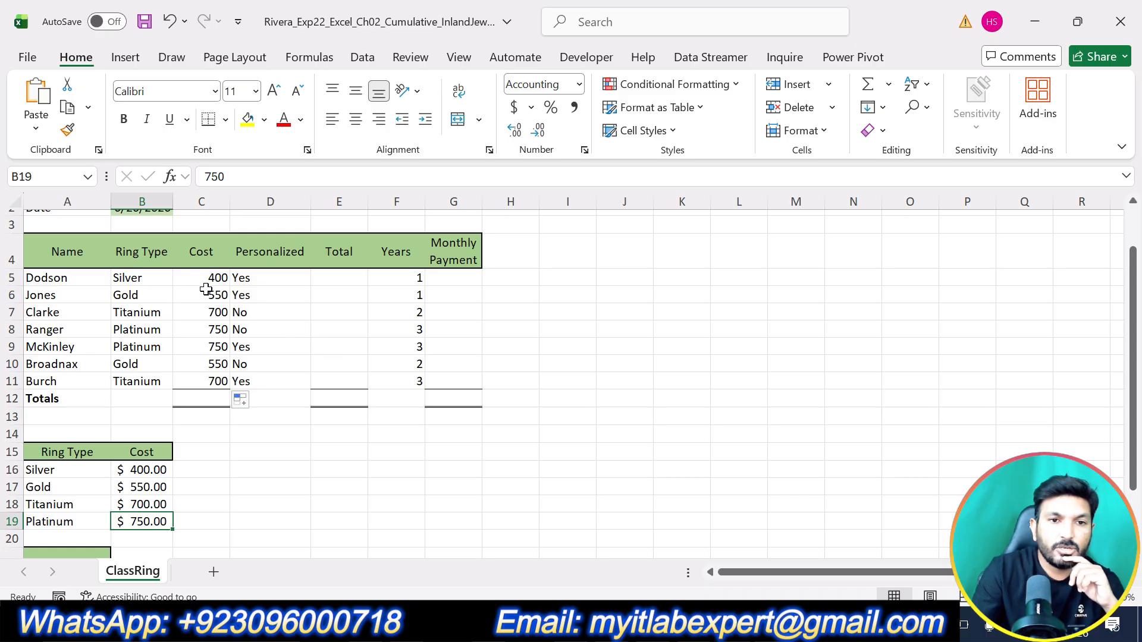
pyautogui.moveTo(209, 276); pyautogui.dragTo(224, 384)
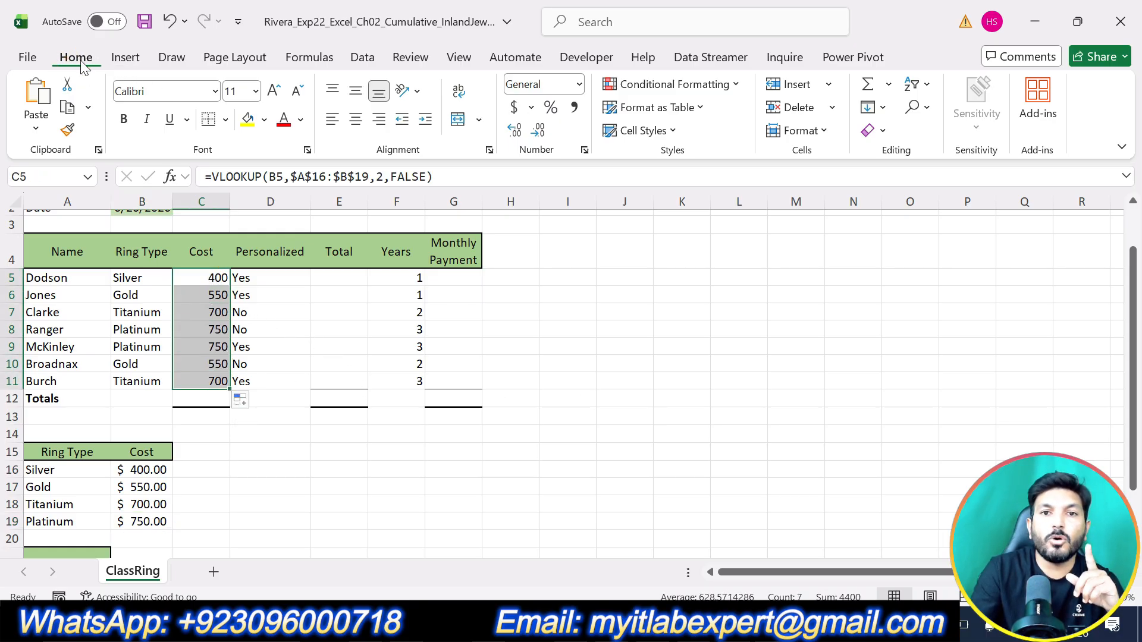
pyautogui.click(578, 84)
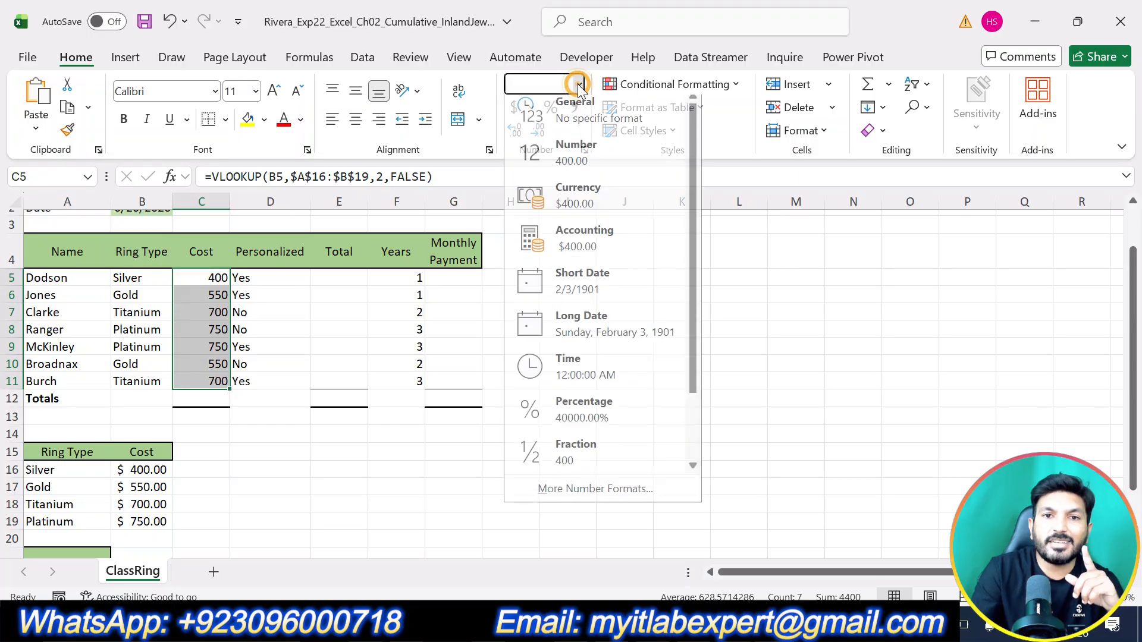
pyautogui.click(587, 244)
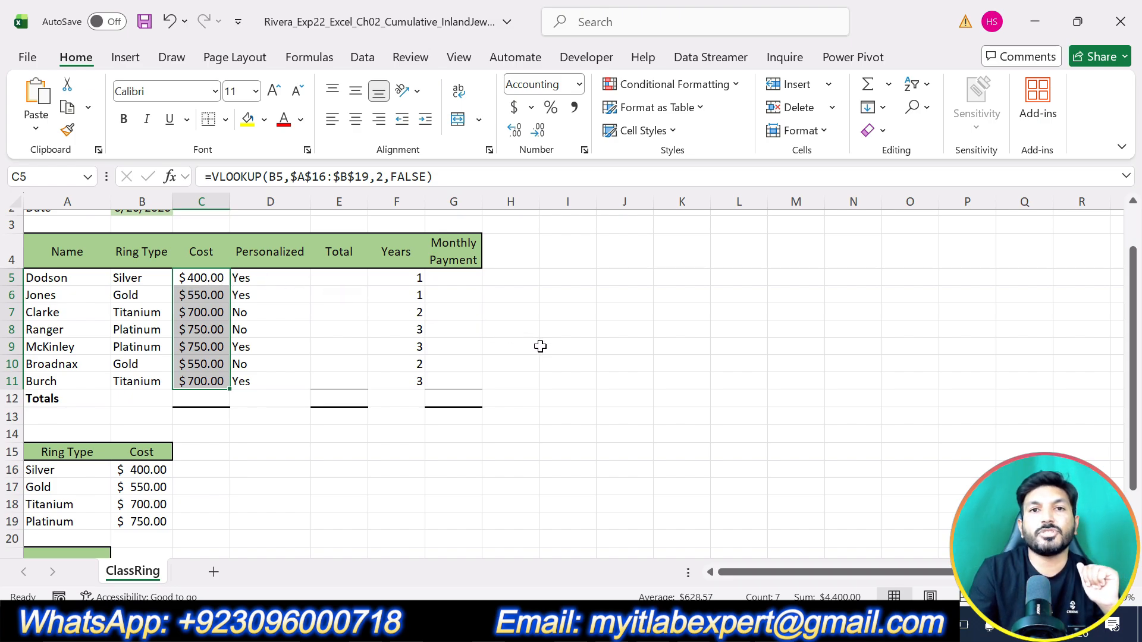
# Step: Return to the Word instructions, undo the highlight on step 6 and highlight the text of step 7 in yellow
pyautogui.click(711, 626)
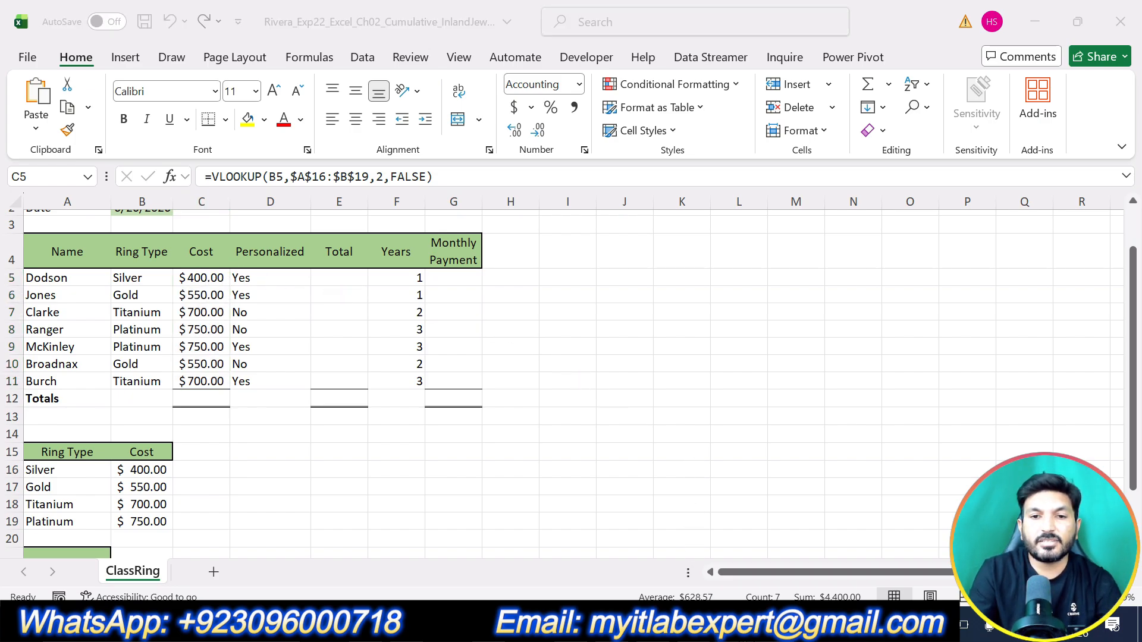
pyautogui.scroll(-4, 657, 408)
pyautogui.scroll(5, 658, 408)
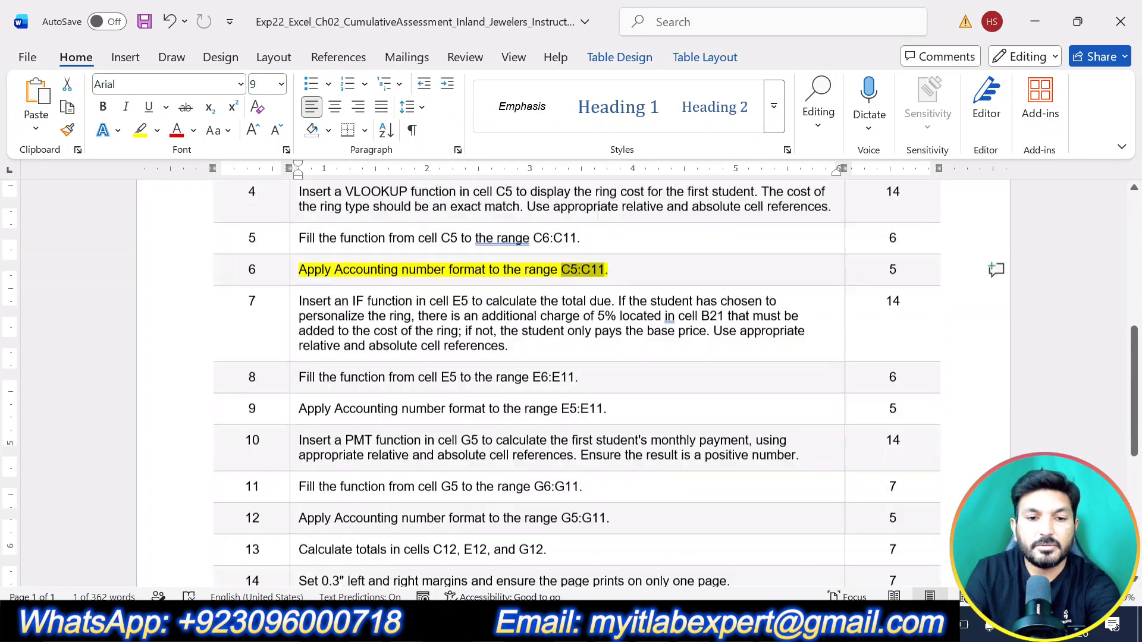
pyautogui.tripleClick(656, 405)
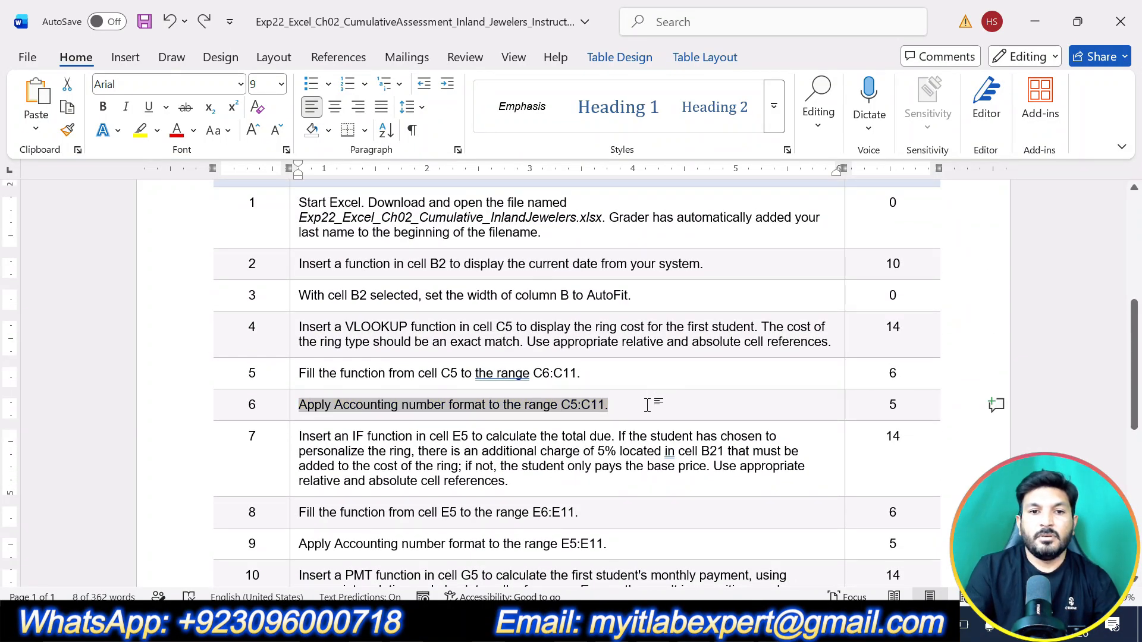
pyautogui.scroll(-2, 657, 404)
pyautogui.scroll(-1, 657, 404)
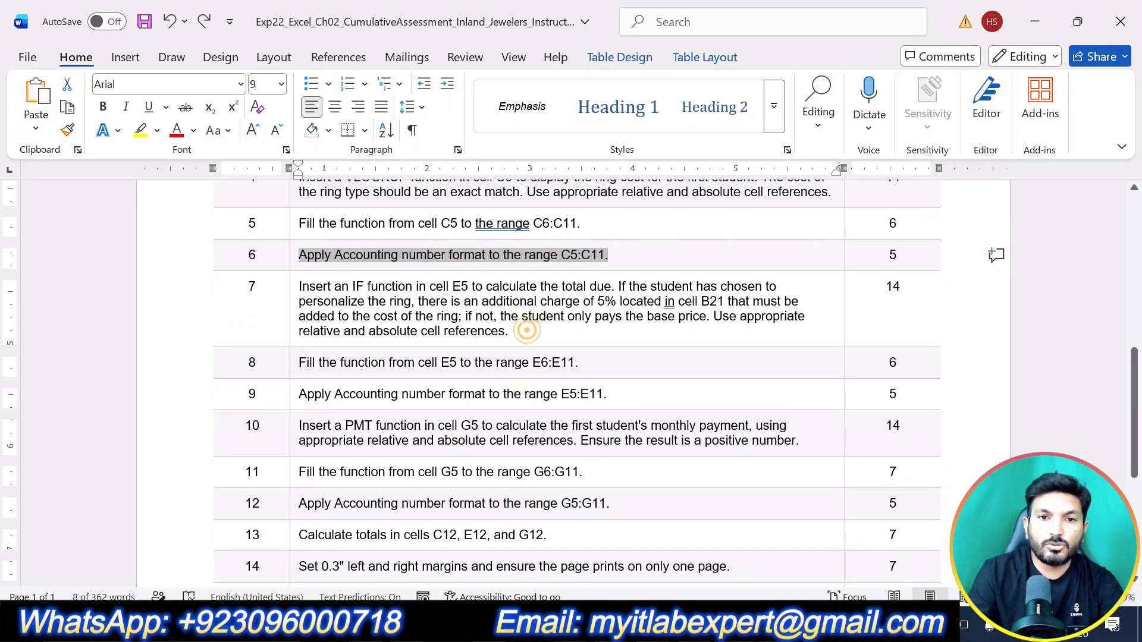
pyautogui.moveTo(513, 331); pyautogui.dragTo(299, 287)
pyautogui.click(393, 249)
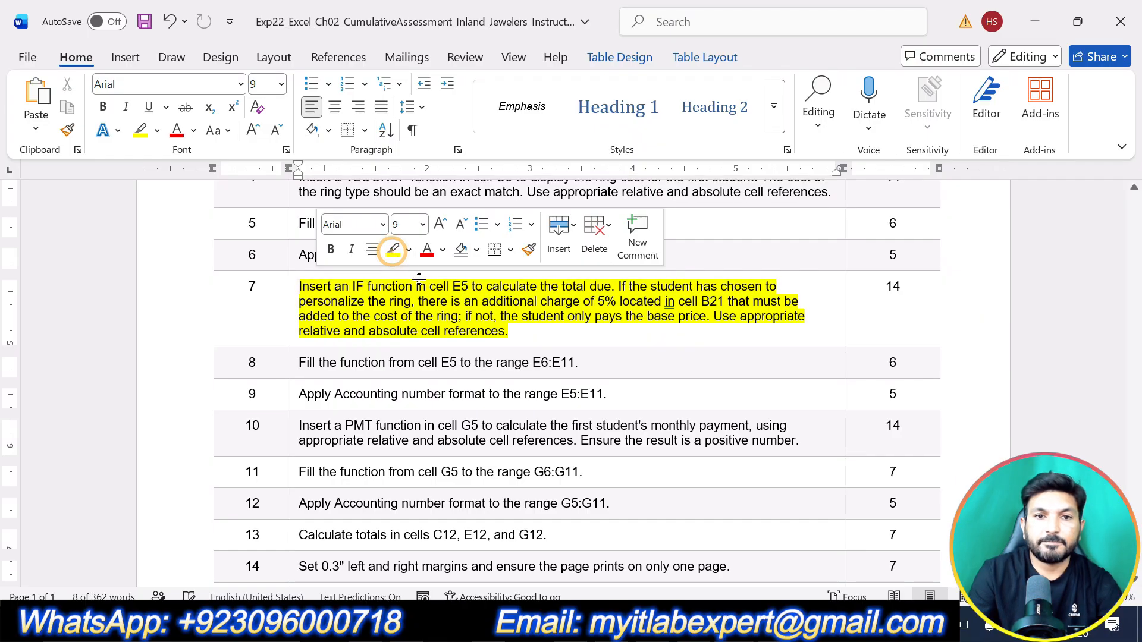
pyautogui.click(564, 347)
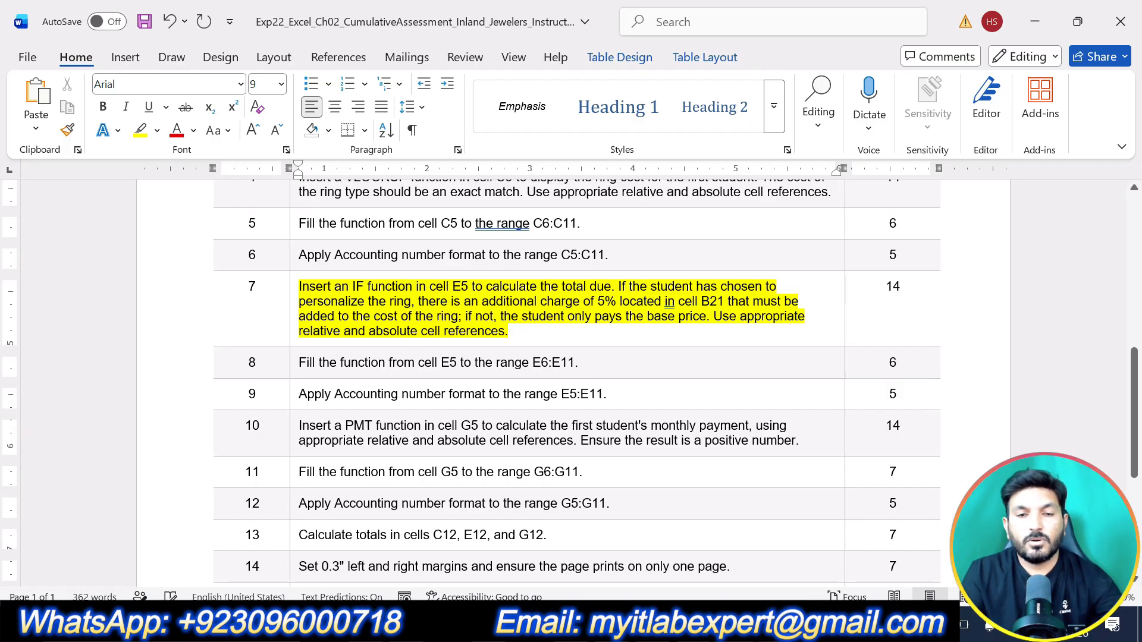
# Step: Switch to the Excel workbook, start an IF function in E5 and open its Function Arguments dialog clear of the data
pyautogui.click(775, 623)
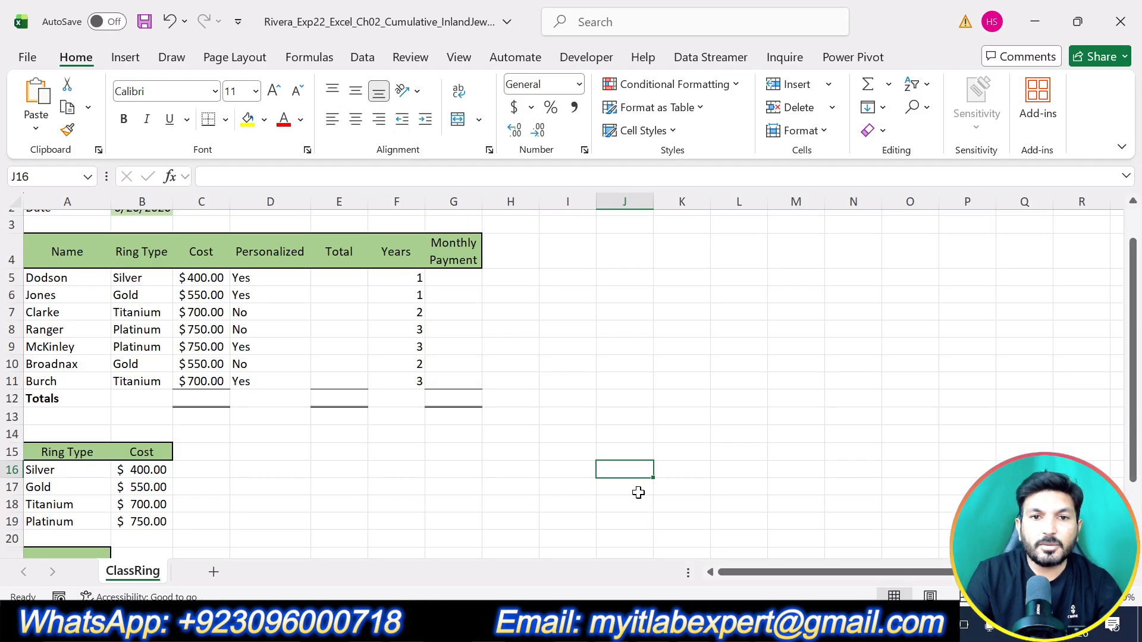
pyautogui.click(348, 282)
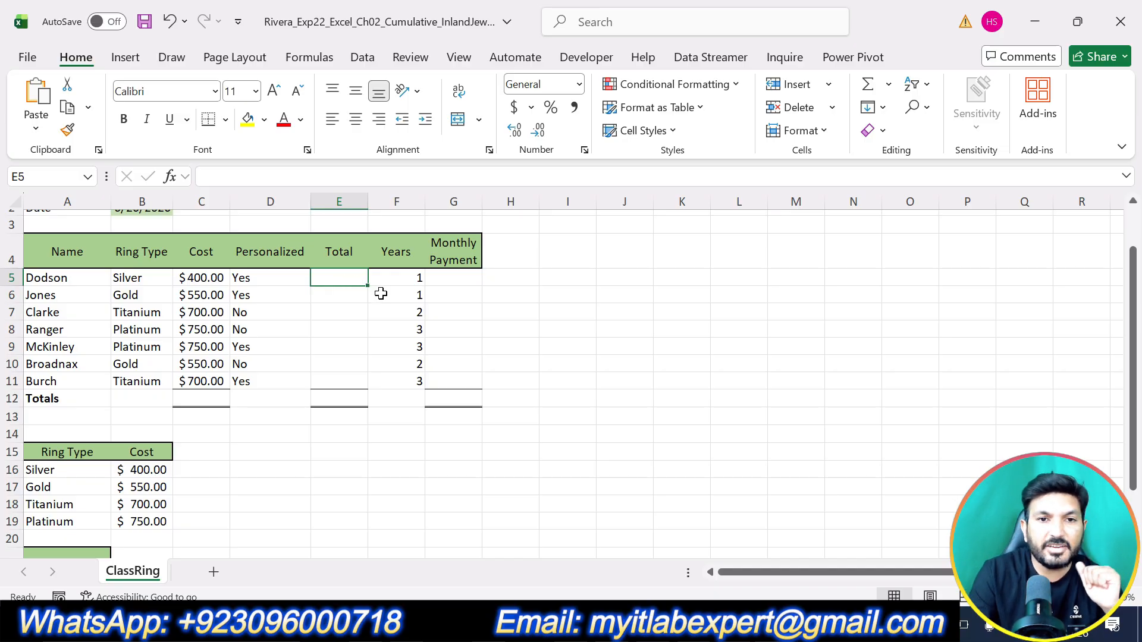
pyautogui.write('=IF')
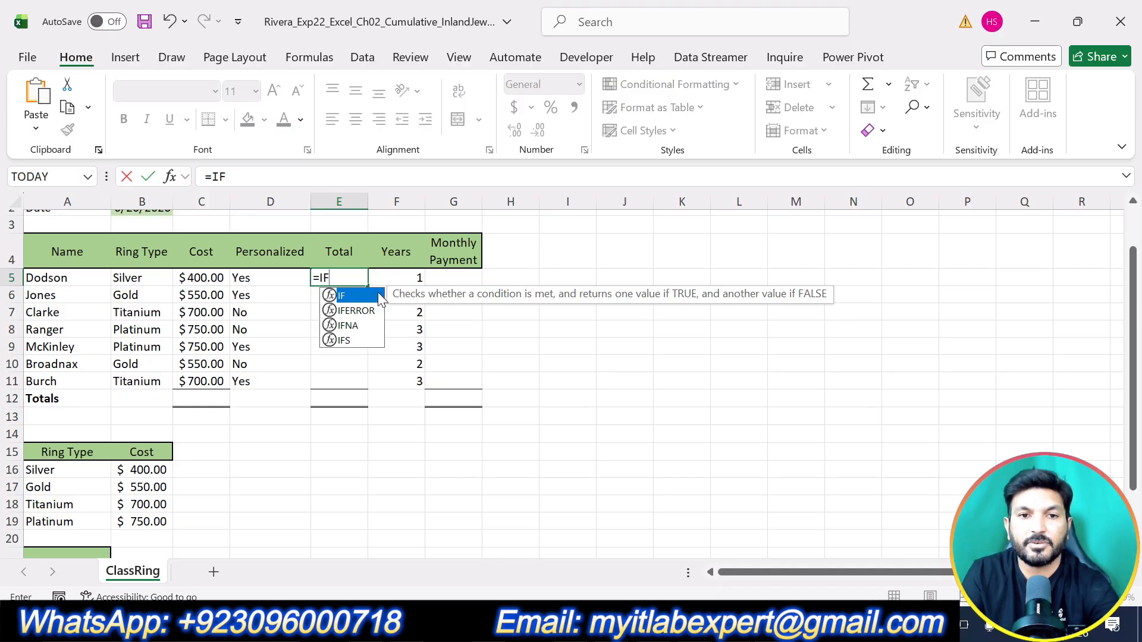
pyautogui.doubleClick(352, 290)
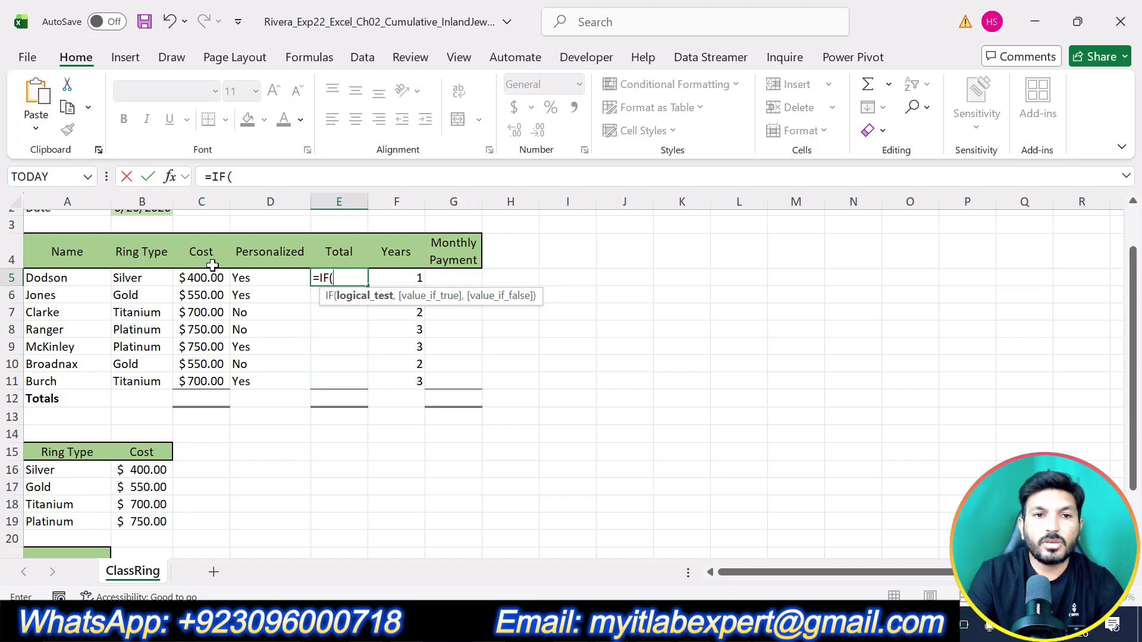
pyautogui.click(174, 181)
pyautogui.moveTo(750, 198); pyautogui.dragTo(765, 238)
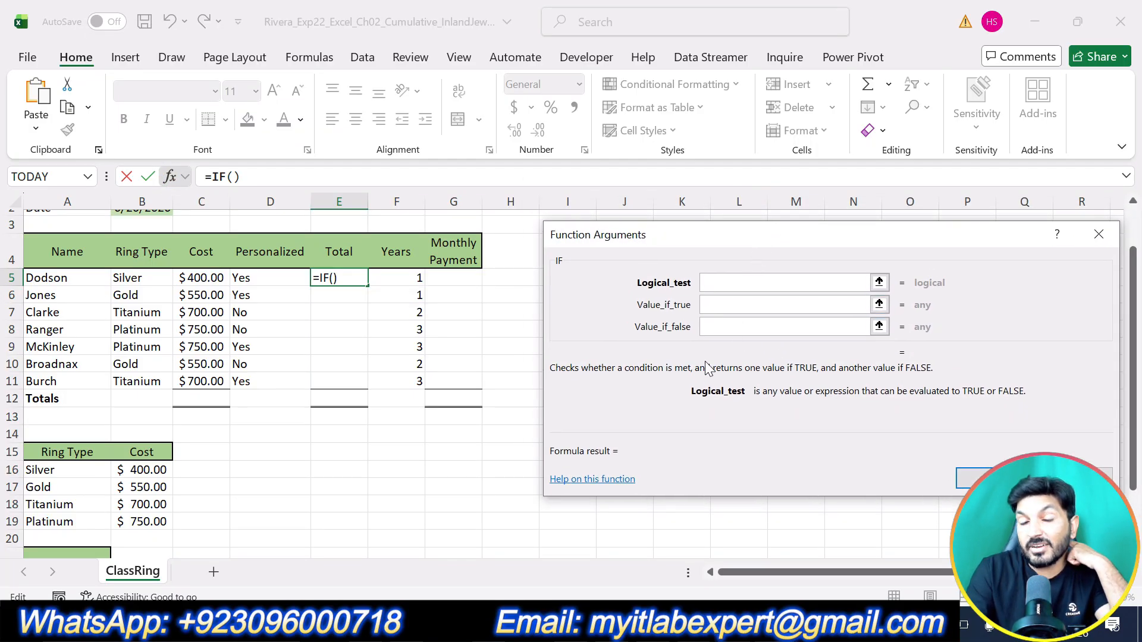
# Step: Recheck step 7 in the Word instructions and set the IF function's logical test to D5="Yes"
pyautogui.hotkey('alt', 'Tab')
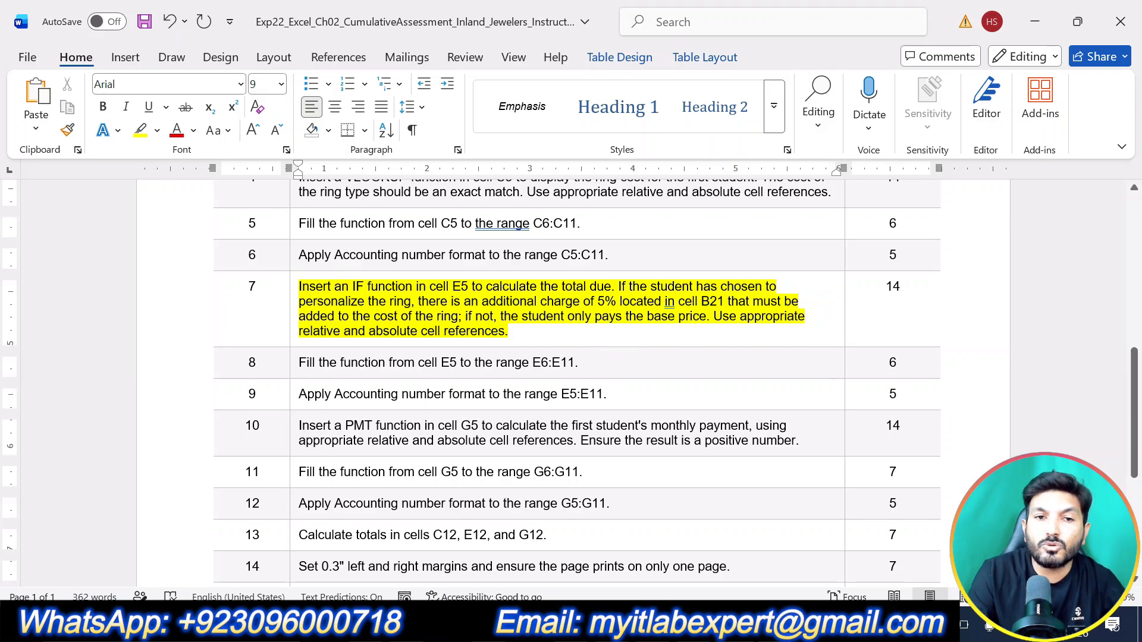
pyautogui.hotkey('alt', 'Tab')
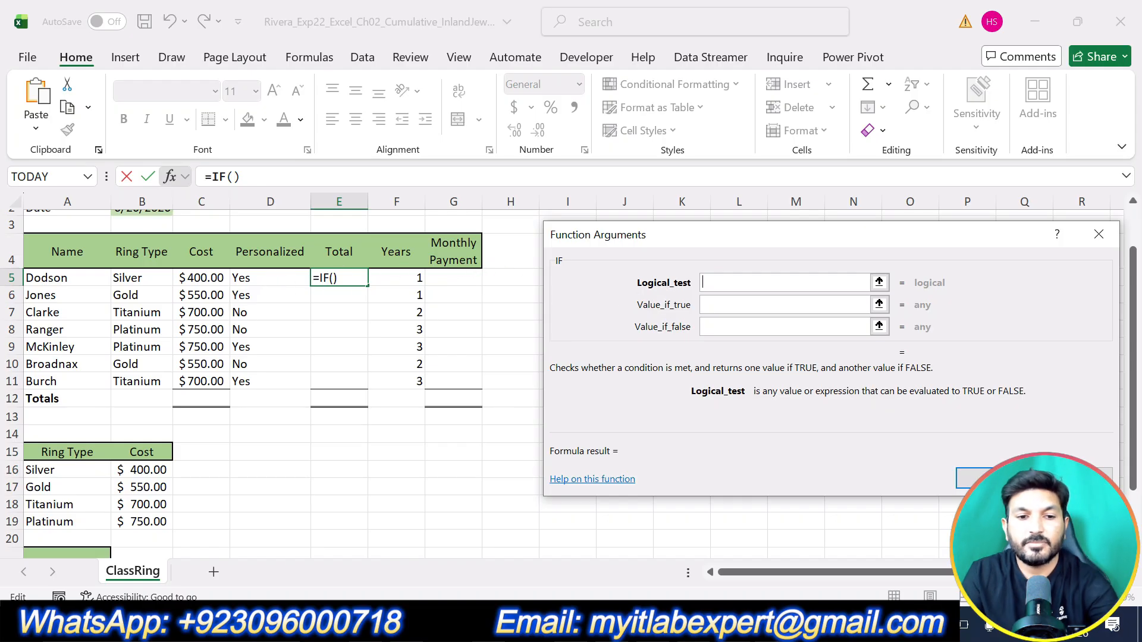
pyautogui.click(251, 278)
pyautogui.write('=')
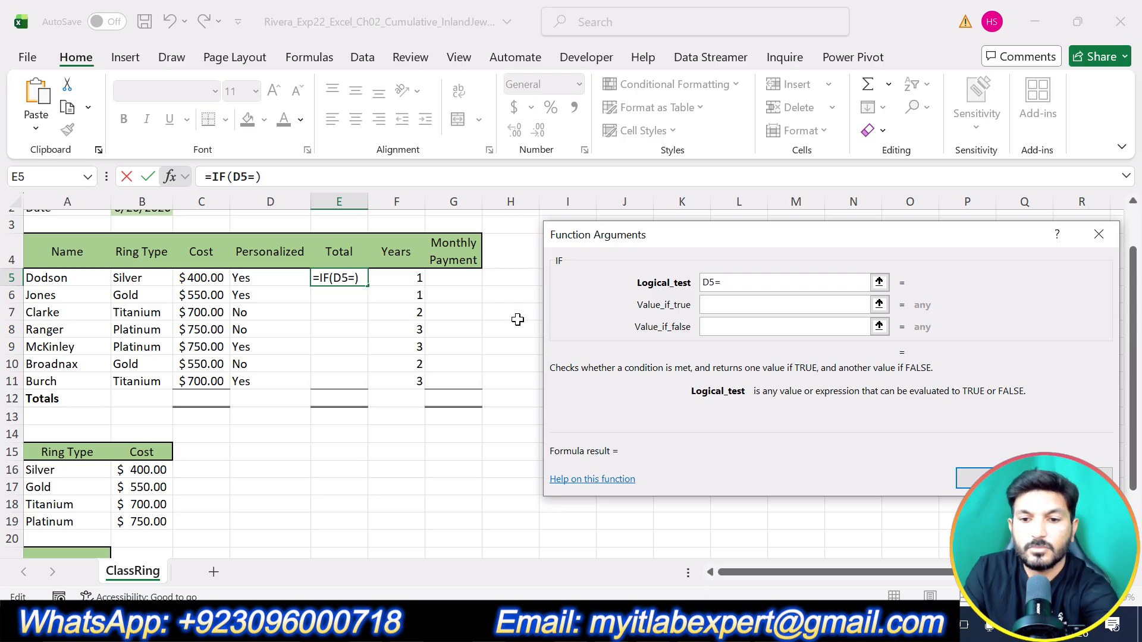
pyautogui.write('"Y')
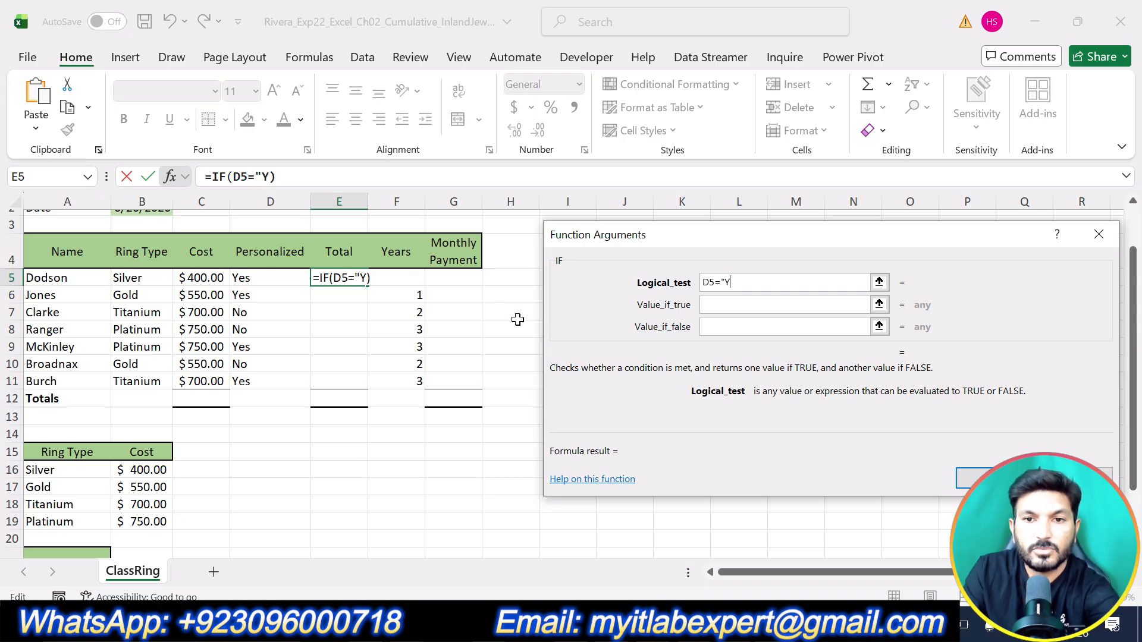
pyautogui.write('es"')
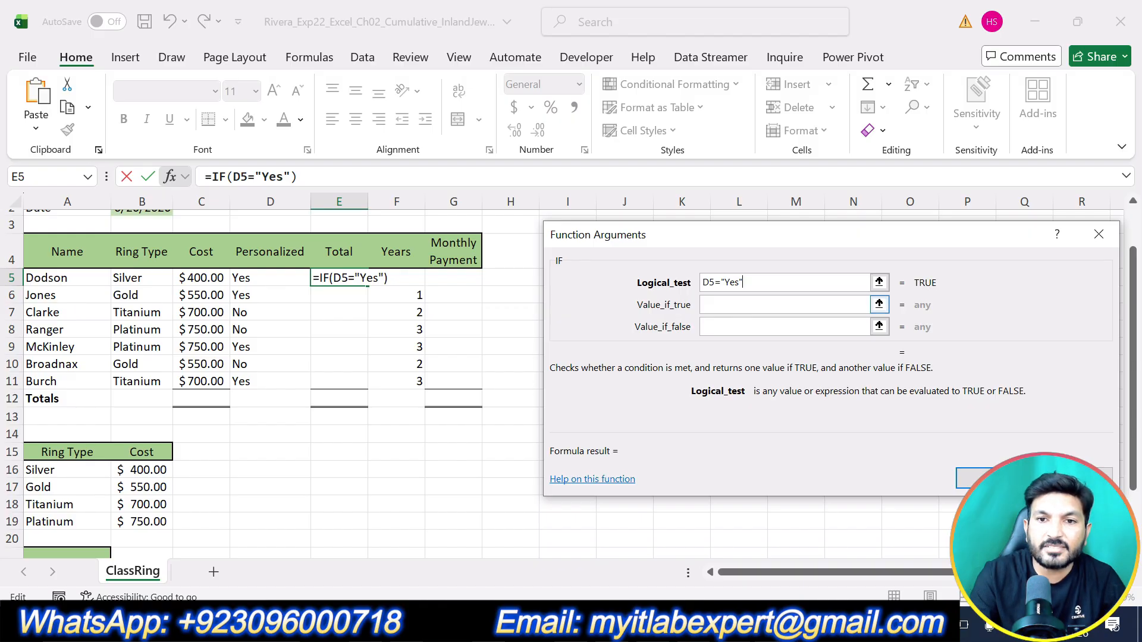
# Step: Begin the IF function's value-if-true argument with C5+(
pyautogui.click(737, 305)
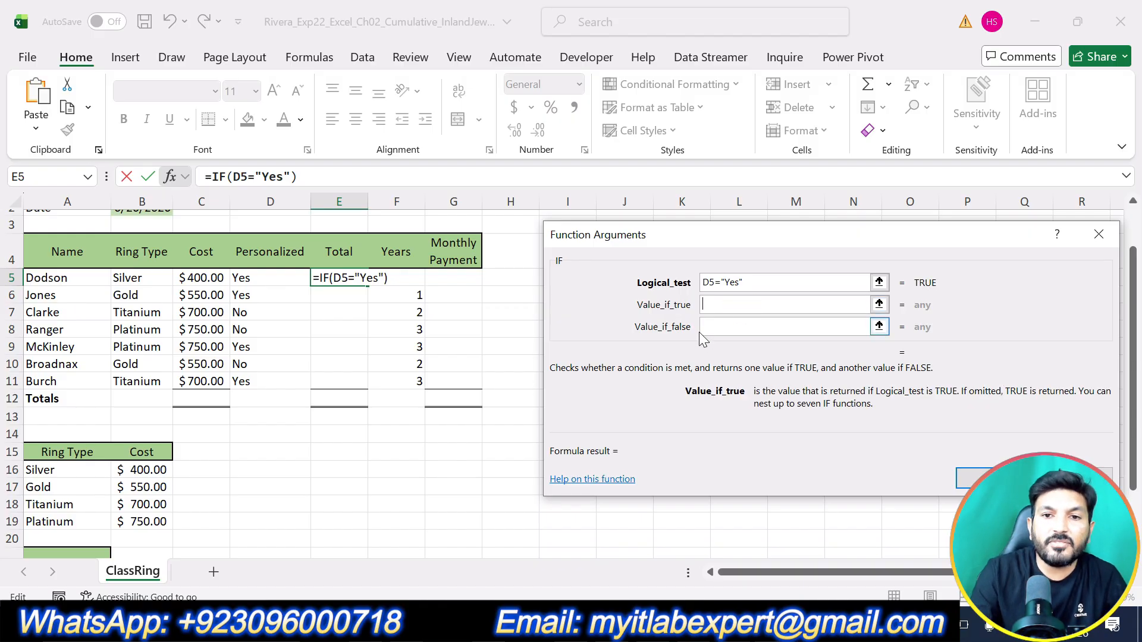
pyautogui.click(192, 281)
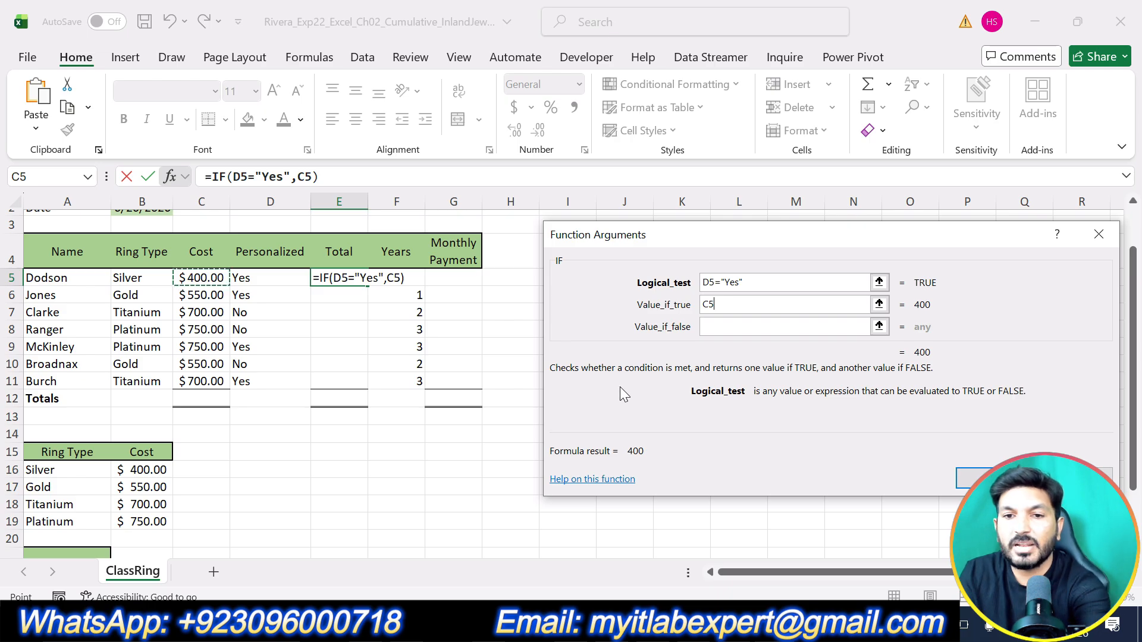
pyautogui.write('+(')
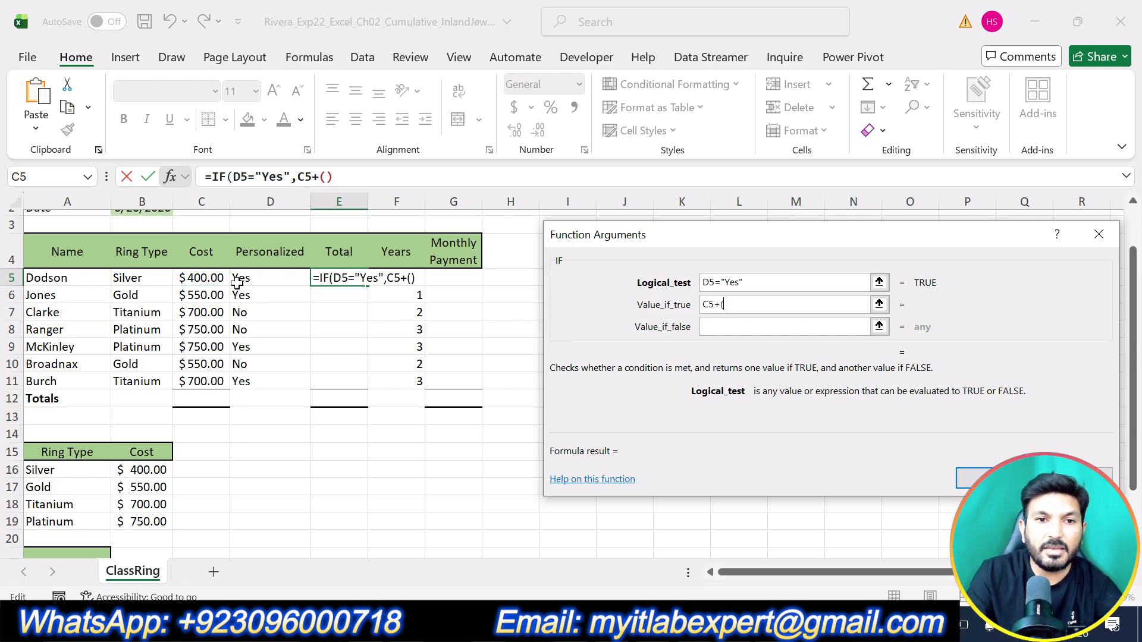
pyautogui.click(201, 278)
pyautogui.scroll(-3, 309, 344)
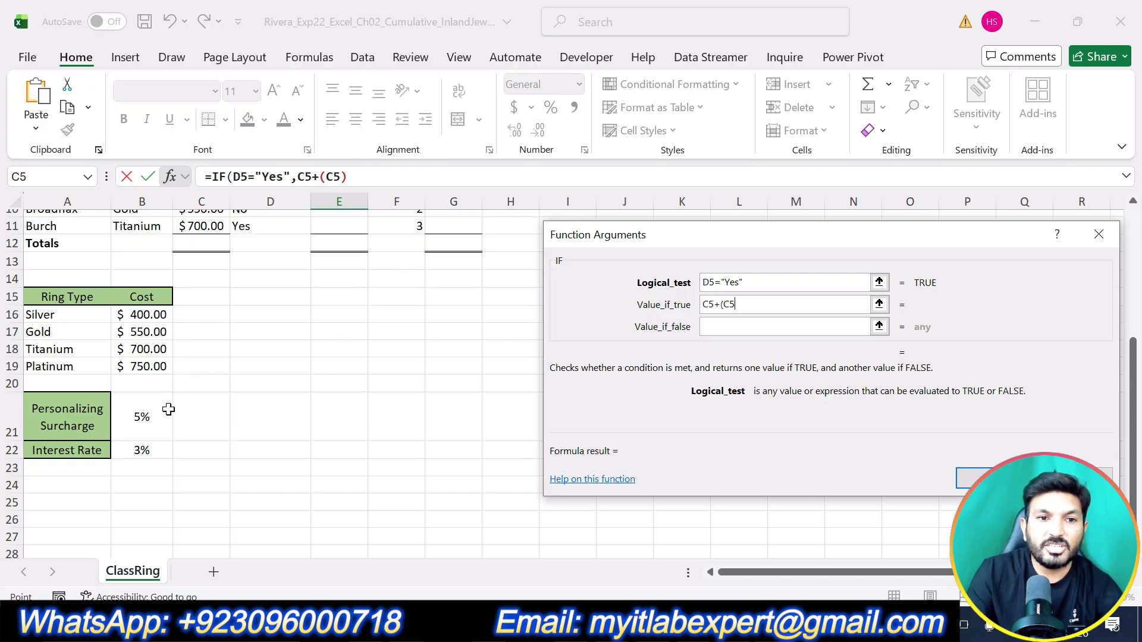
pyautogui.click(138, 418)
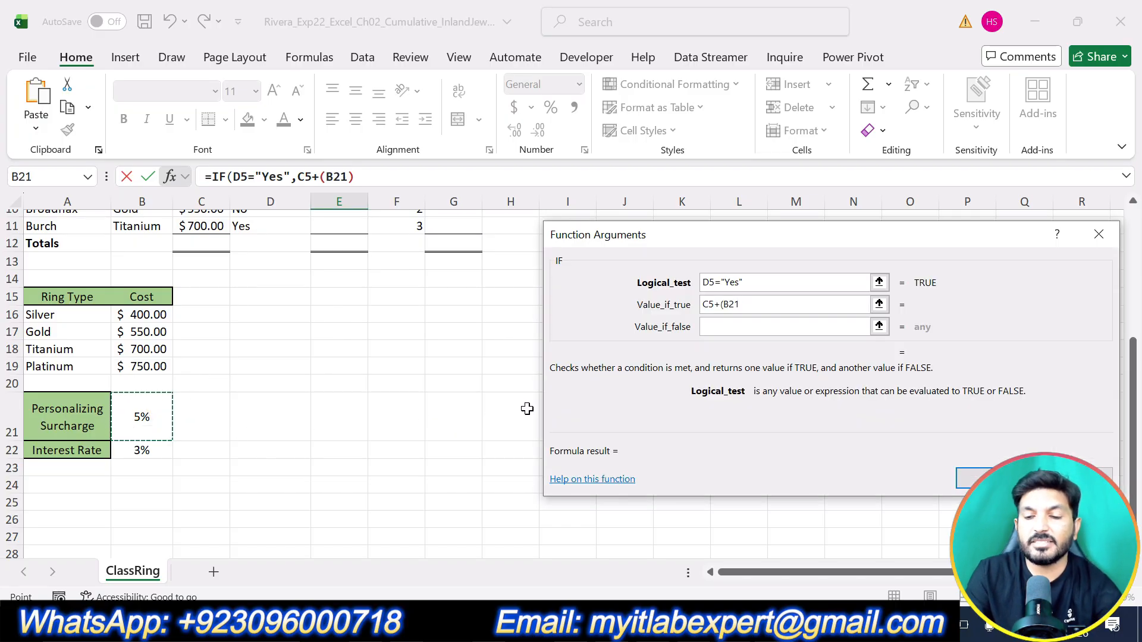
pyautogui.press('BackSpace')
pyautogui.press('BackSpace')
pyautogui.press('BackSpace')
pyautogui.write('c5')
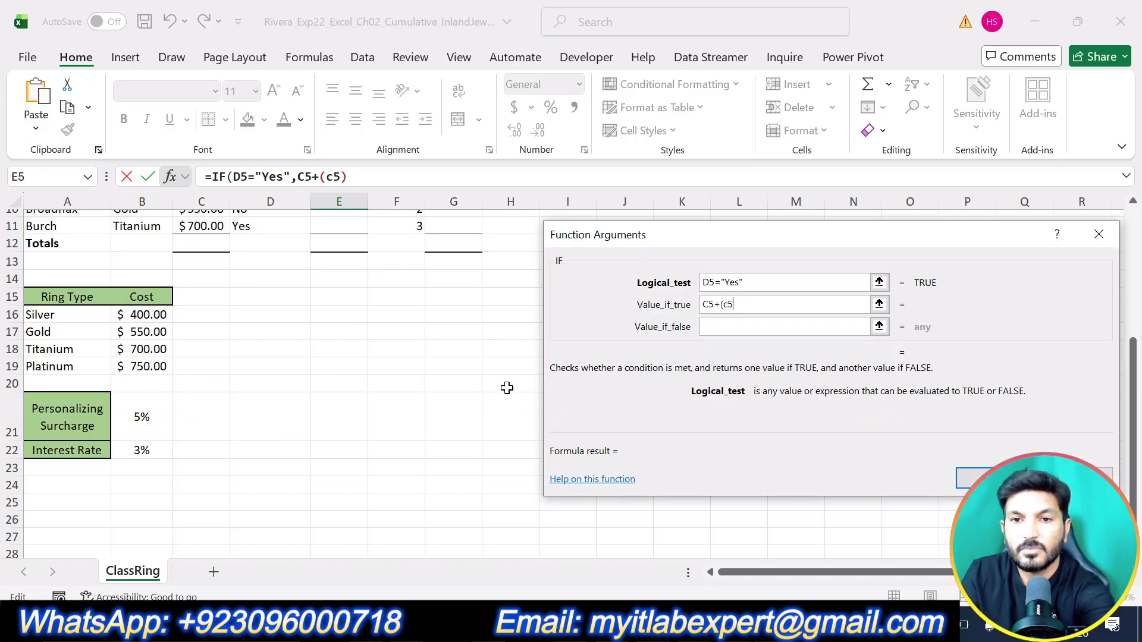
pyautogui.press('BackSpace')
pyautogui.press('BackSpace')
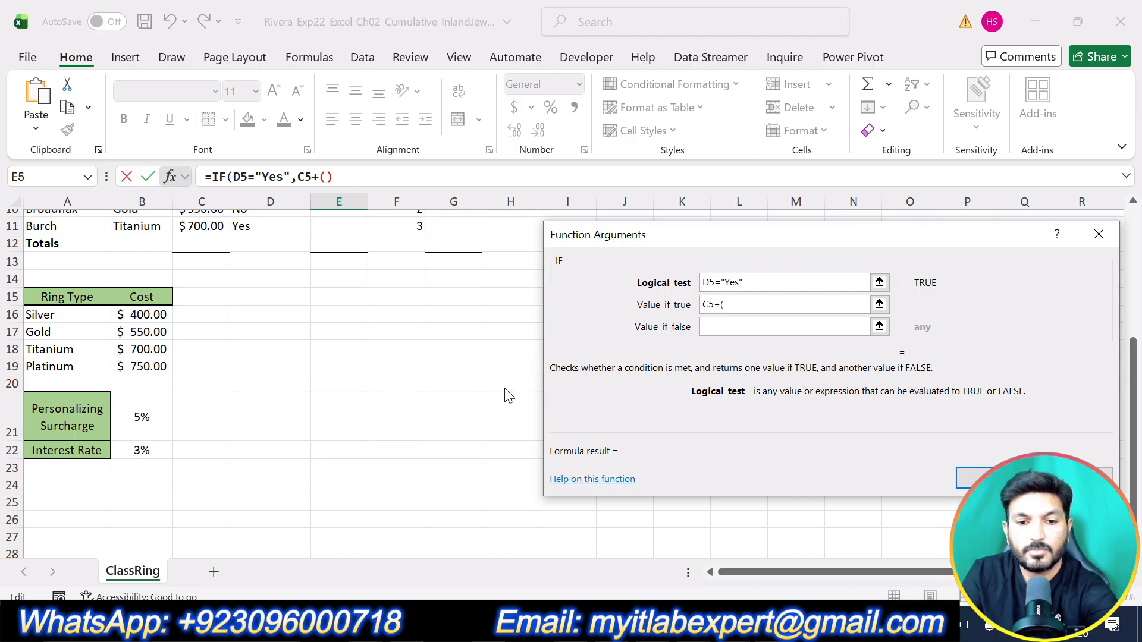
pyautogui.press('Tab')
pyautogui.write('c5')
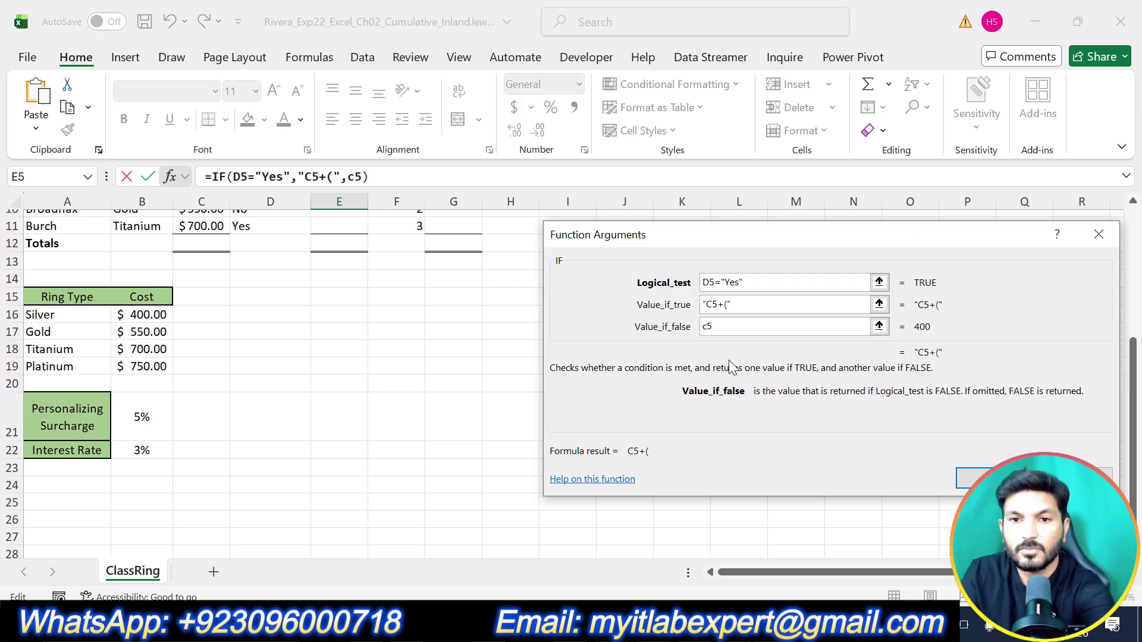
pyautogui.press('BackSpace')
pyautogui.press('BackSpace')
# Step: Continue the value-if-true argument after the opening parenthesis with C5*B21, removing the closing quotation mark
pyautogui.click(746, 304)
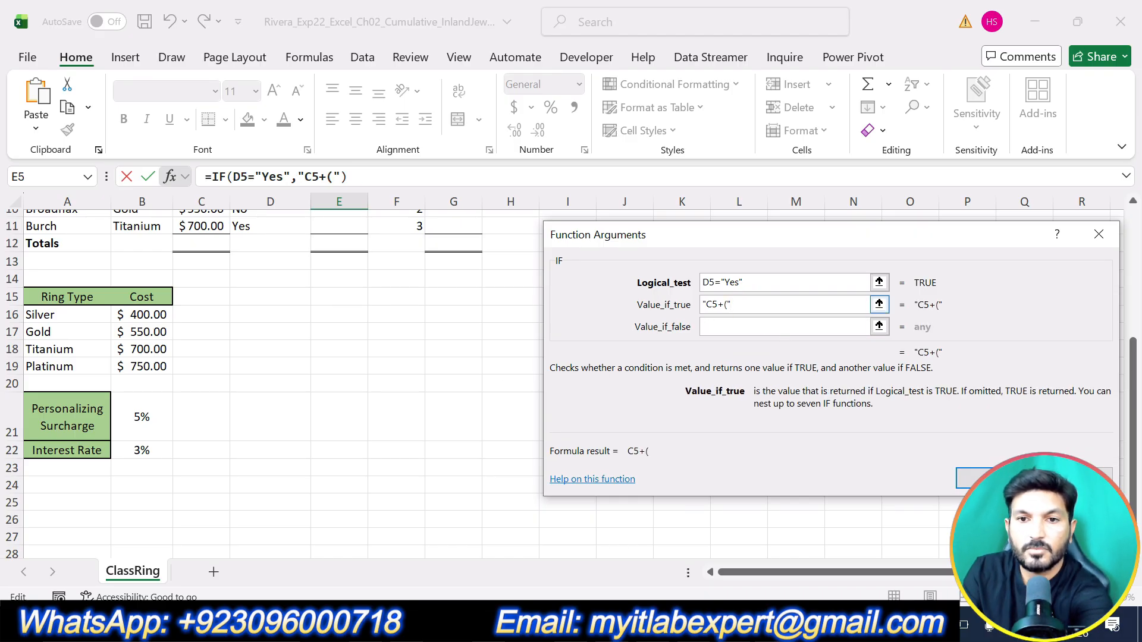
pyautogui.press('BackSpace')
pyautogui.write('C5')
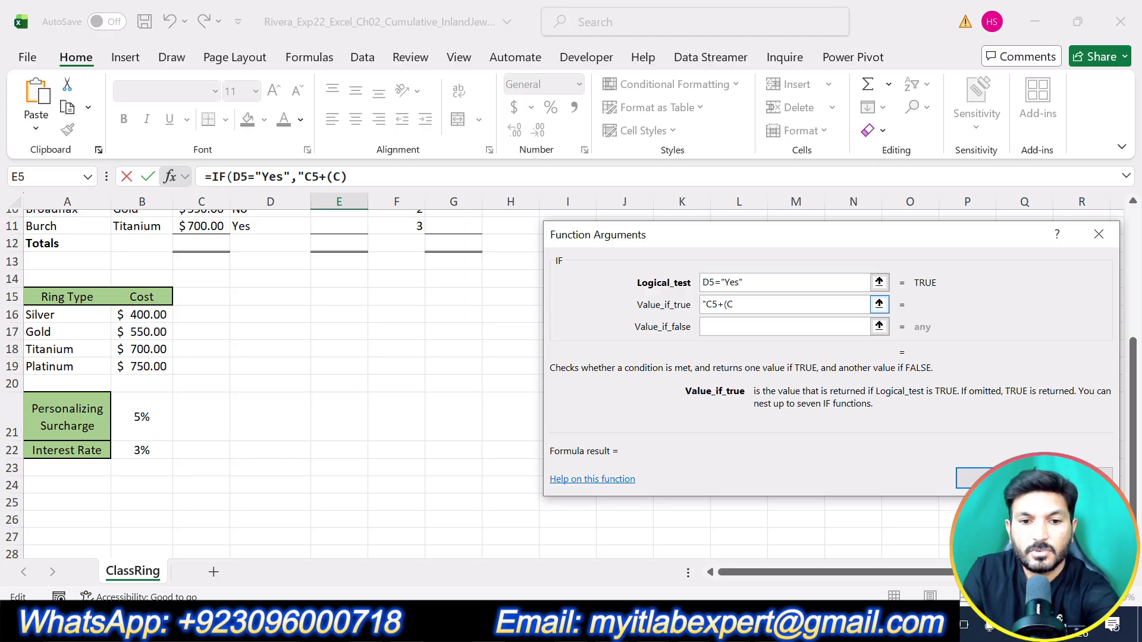
pyautogui.write('*')
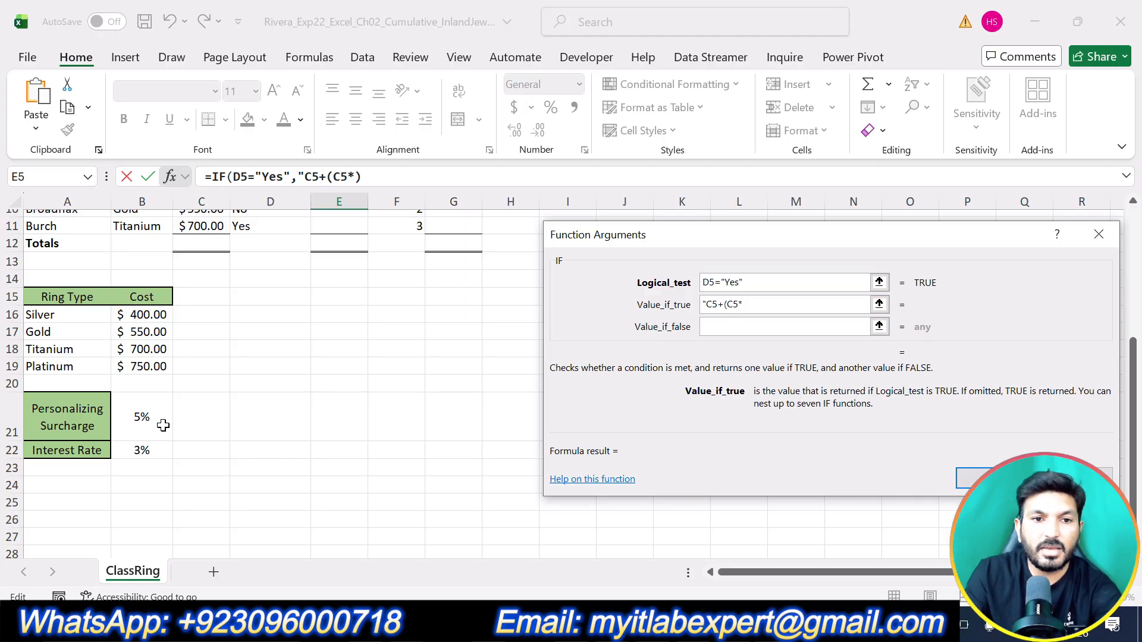
pyautogui.click(154, 416)
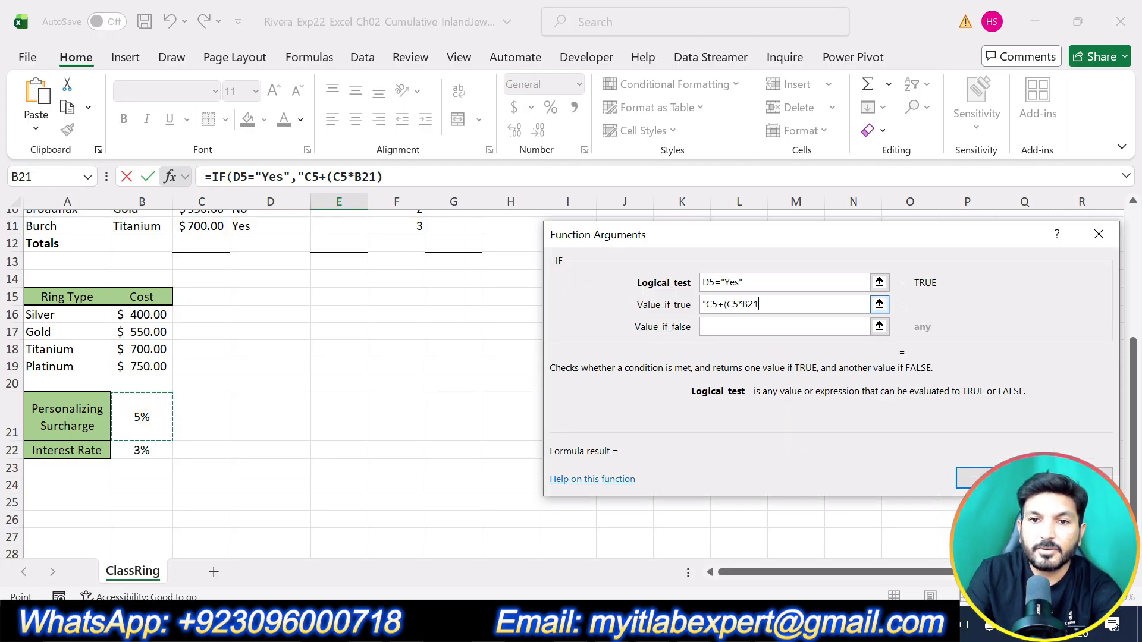
# Step: Finish the value-if-true argument as C5+(C5*$B$21), with an absolute surcharge reference and no stray quotation mark
pyautogui.click(751, 304)
pyautogui.write('$')
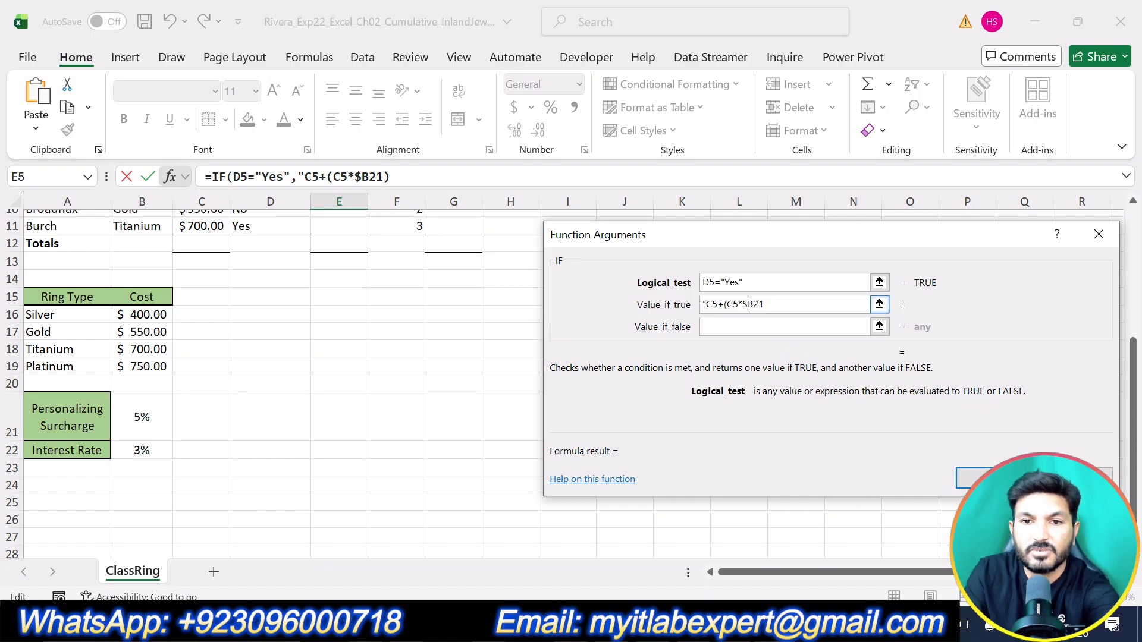
pyautogui.click(757, 303)
pyautogui.write('$')
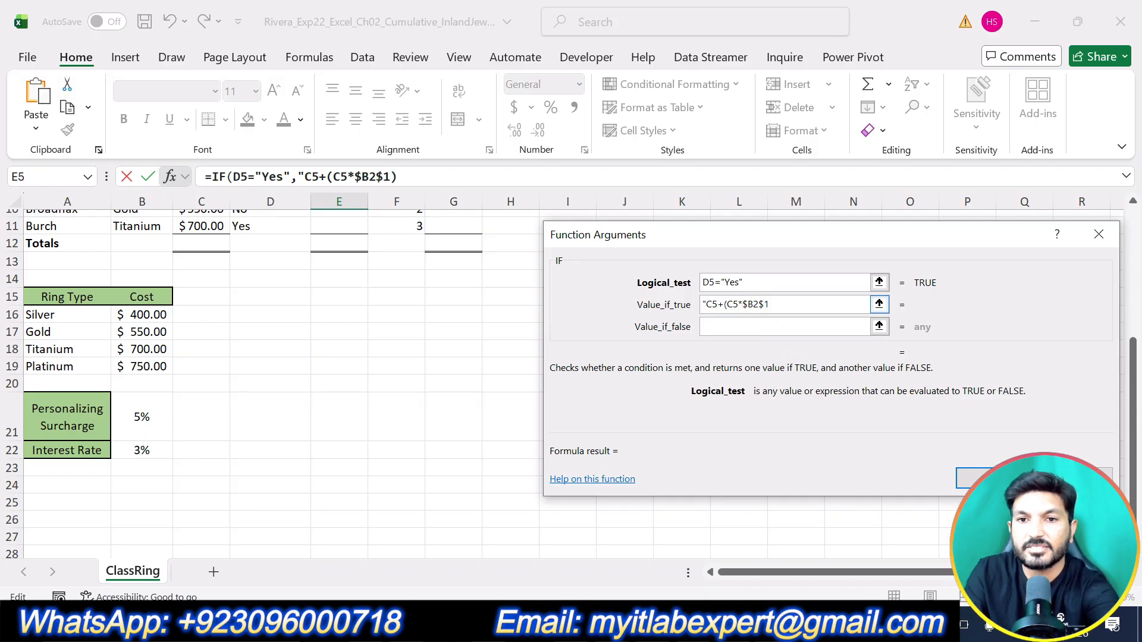
pyautogui.press('BackSpace')
pyautogui.click(753, 303)
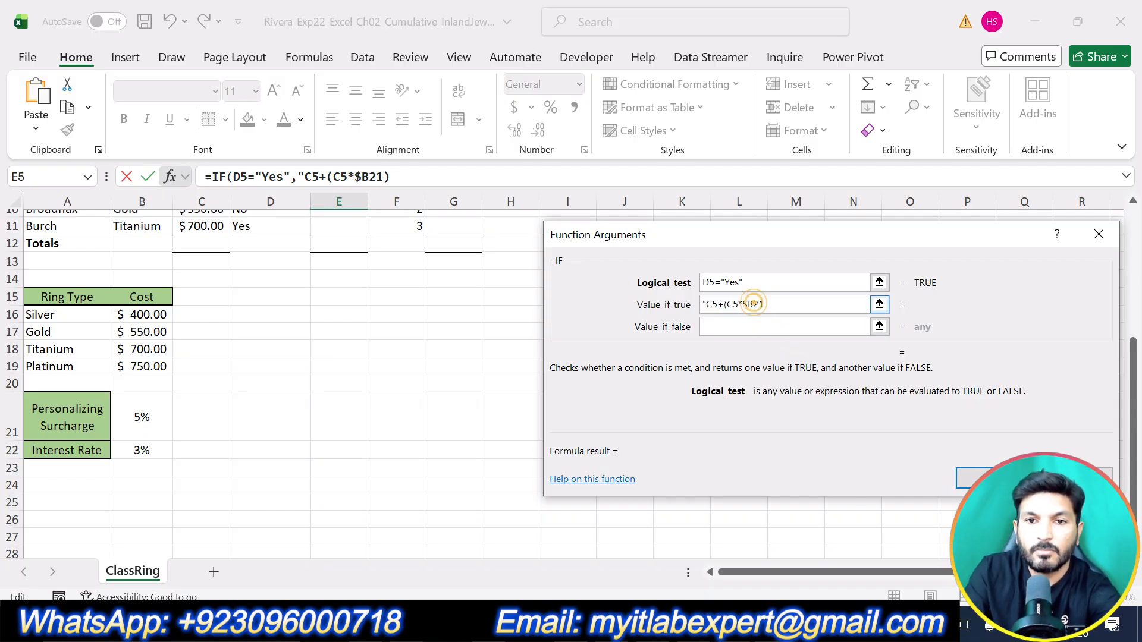
pyautogui.write('$')
pyautogui.click(785, 304)
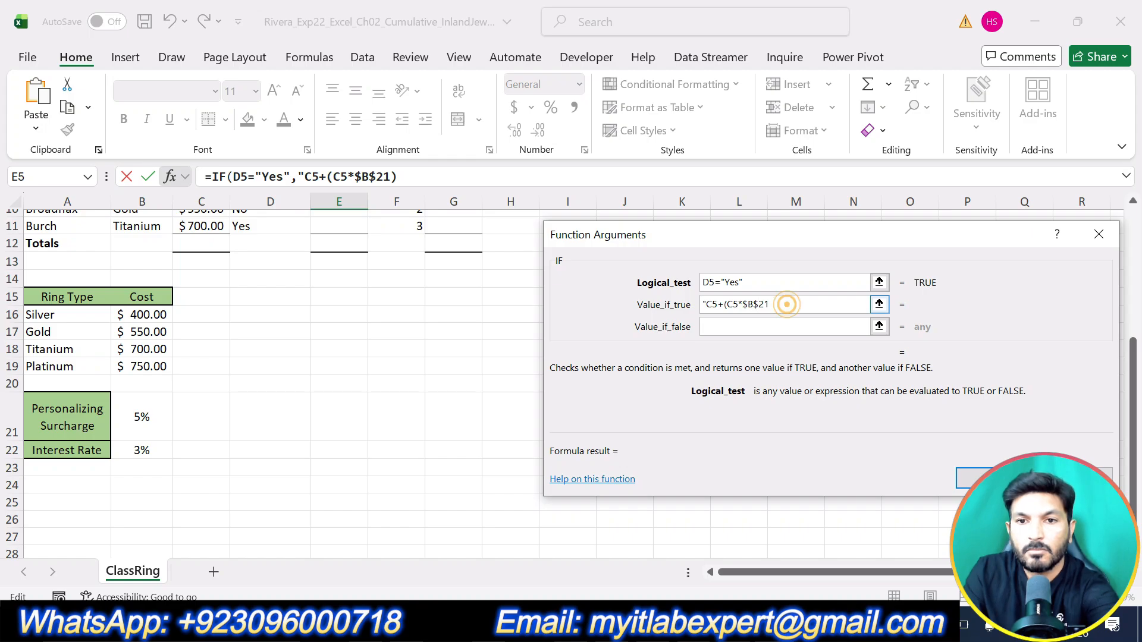
pyautogui.write(')')
pyautogui.click(762, 325)
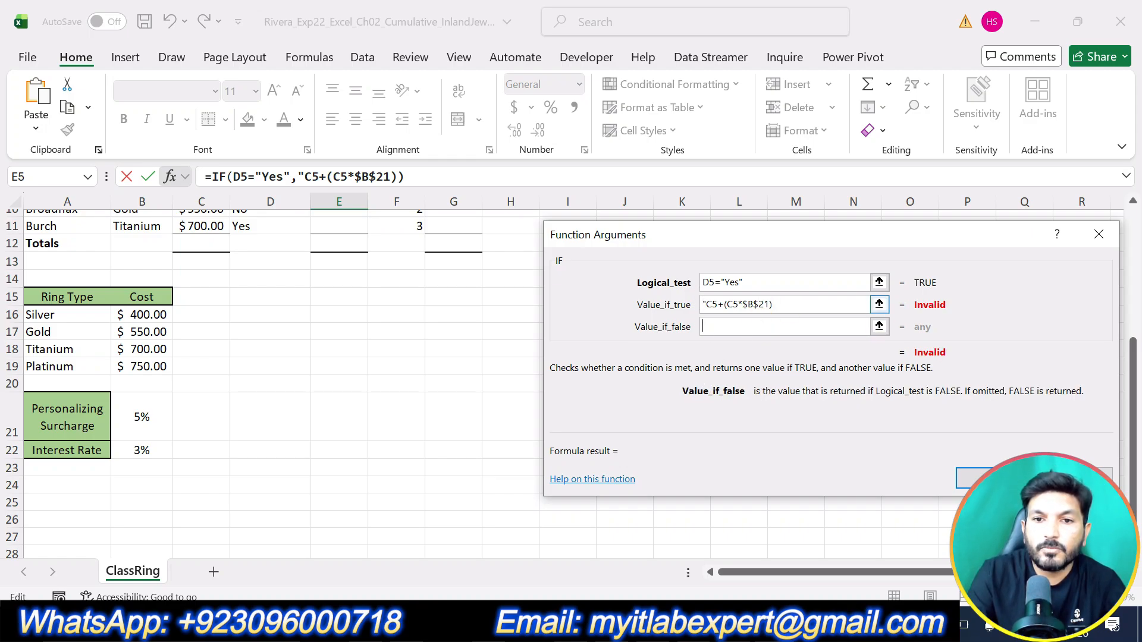
pyautogui.click(704, 304)
pyautogui.press('Delete')
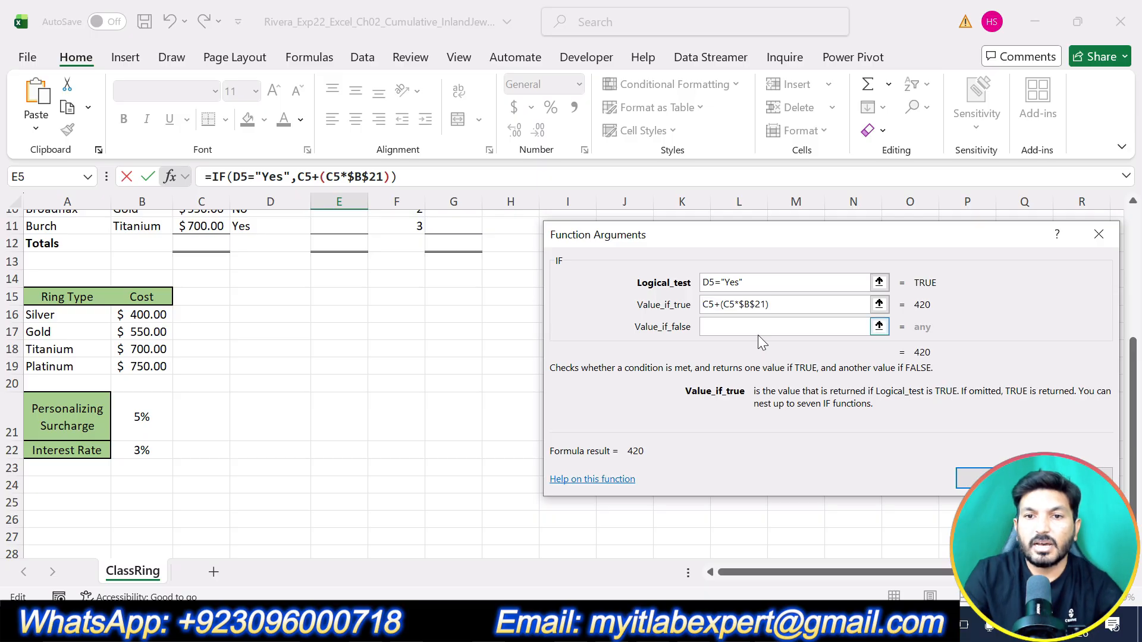
# Step: Set the IF function's value-if-false argument to C5 and insert the completed function in E5
pyautogui.click(758, 332)
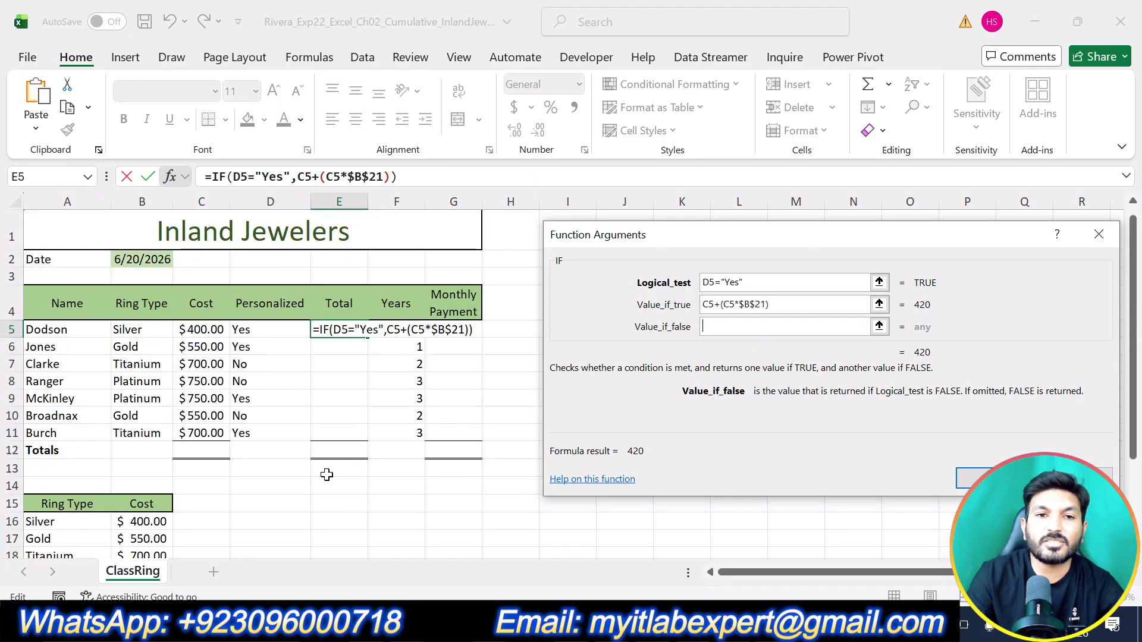
pyautogui.scroll(3, 330, 476)
pyautogui.click(215, 330)
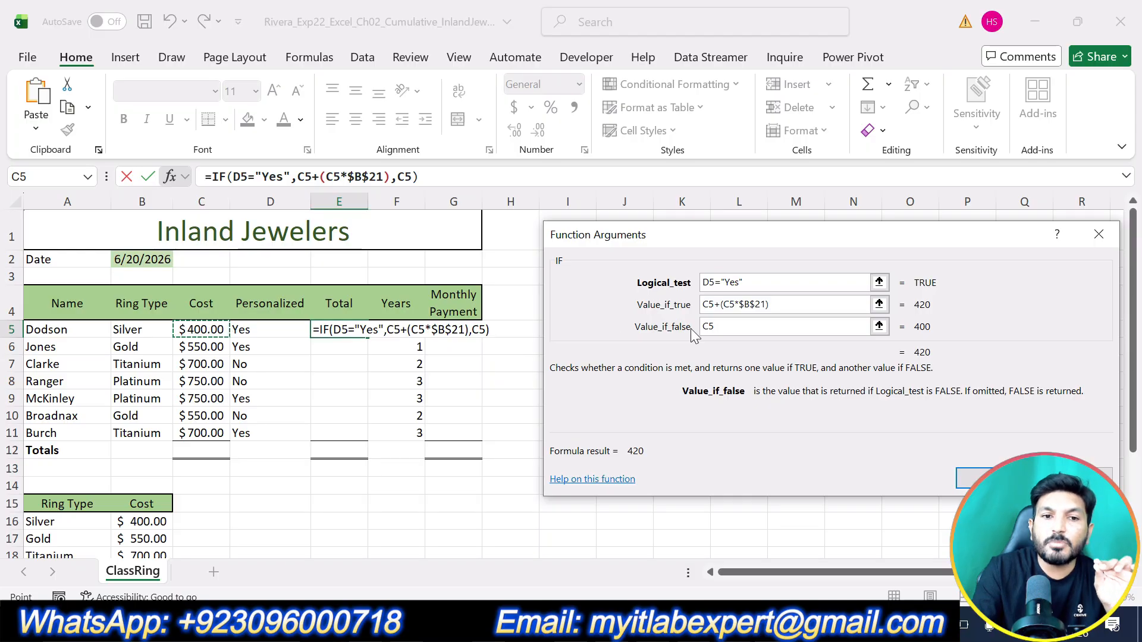
pyautogui.scroll(-2, 229, 479)
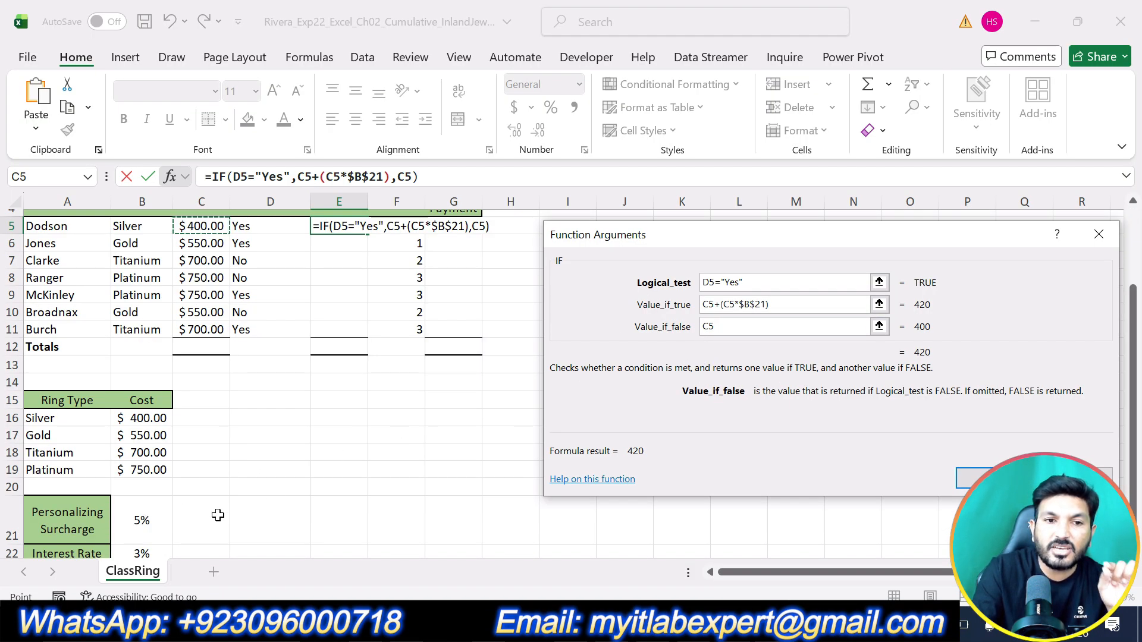
pyautogui.scroll(2, 729, 350)
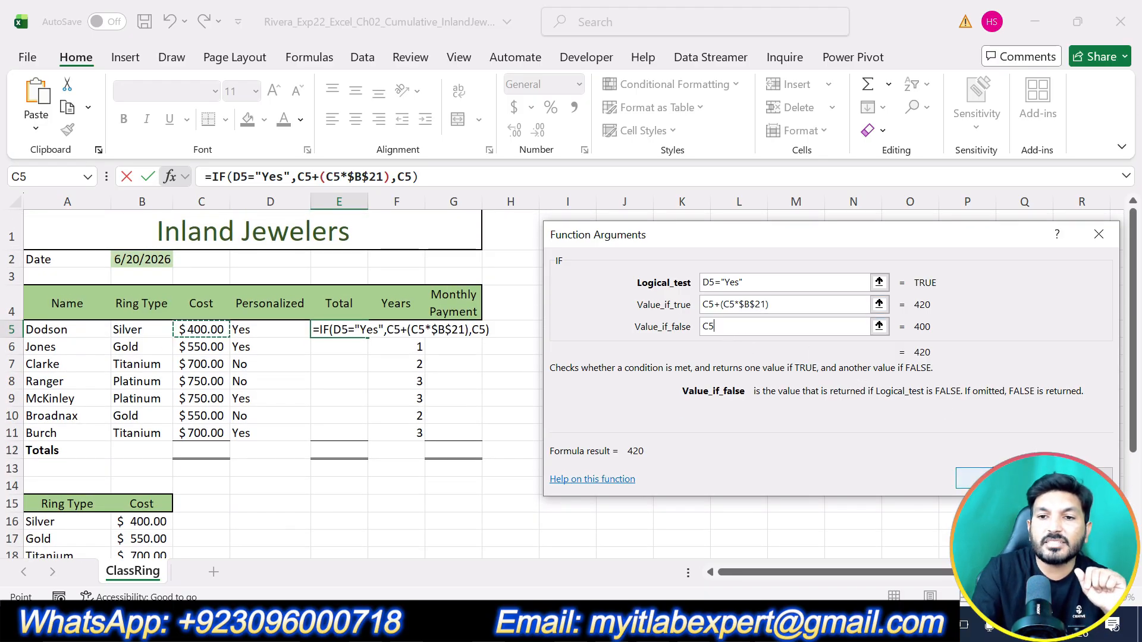
pyautogui.click(956, 470)
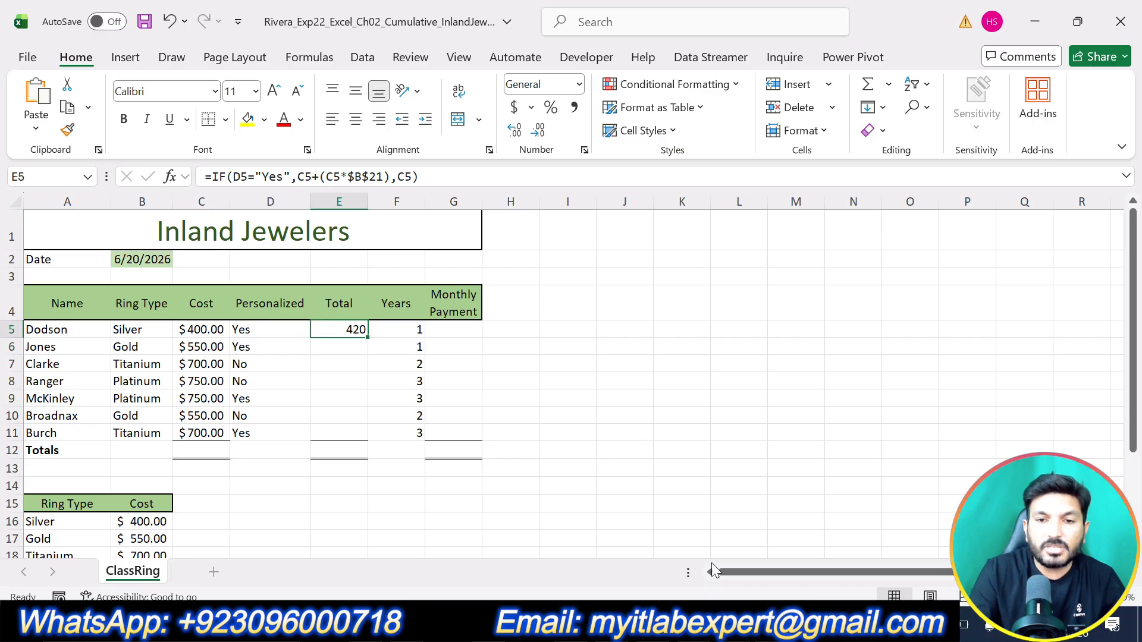
# Step: Switch to the Word instructions, undo the highlight on step 7 and highlight the text of step 8 in yellow
pyautogui.click(710, 624)
pyautogui.hotkey('ctrl', 'z')
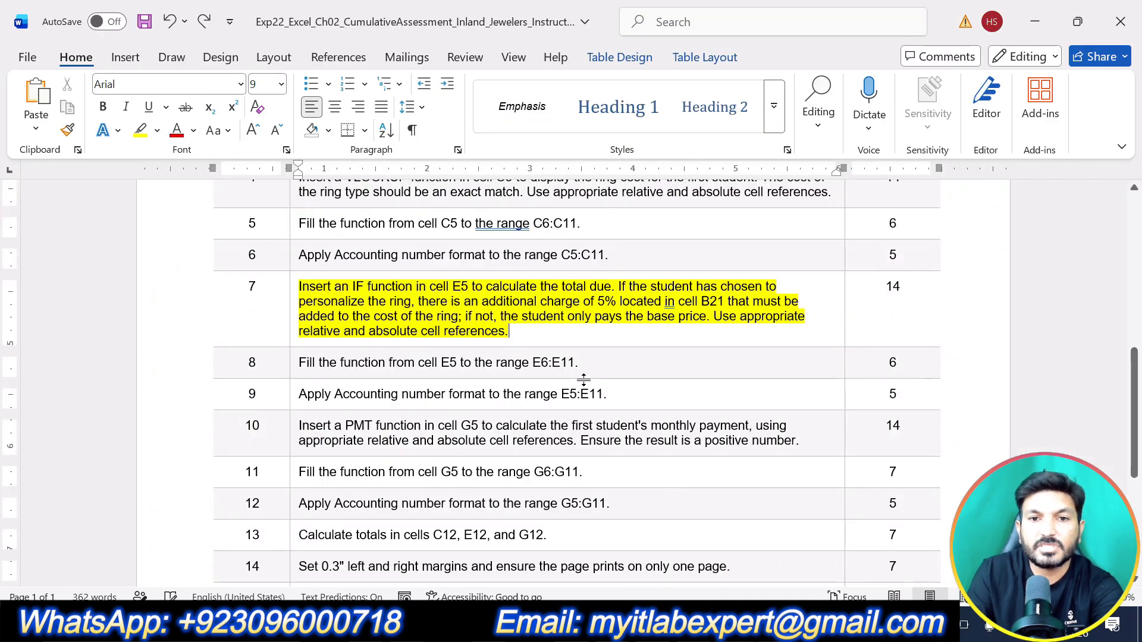
pyautogui.hotkey('ctrl', 'z')
pyautogui.scroll(-2, 579, 383)
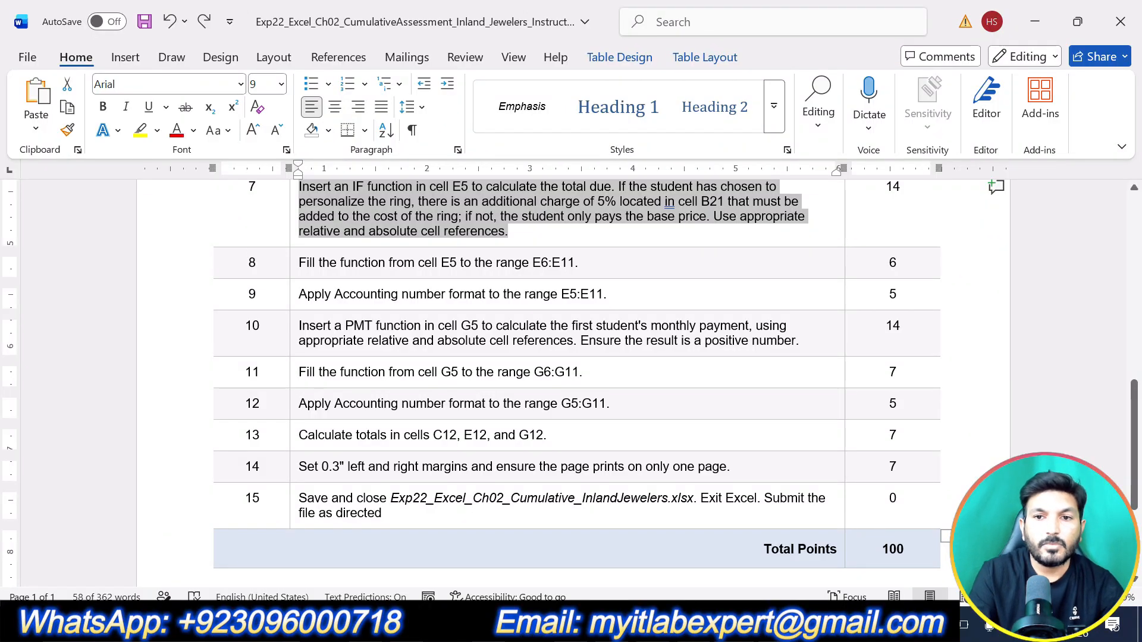
pyautogui.scroll(1, 570, 383)
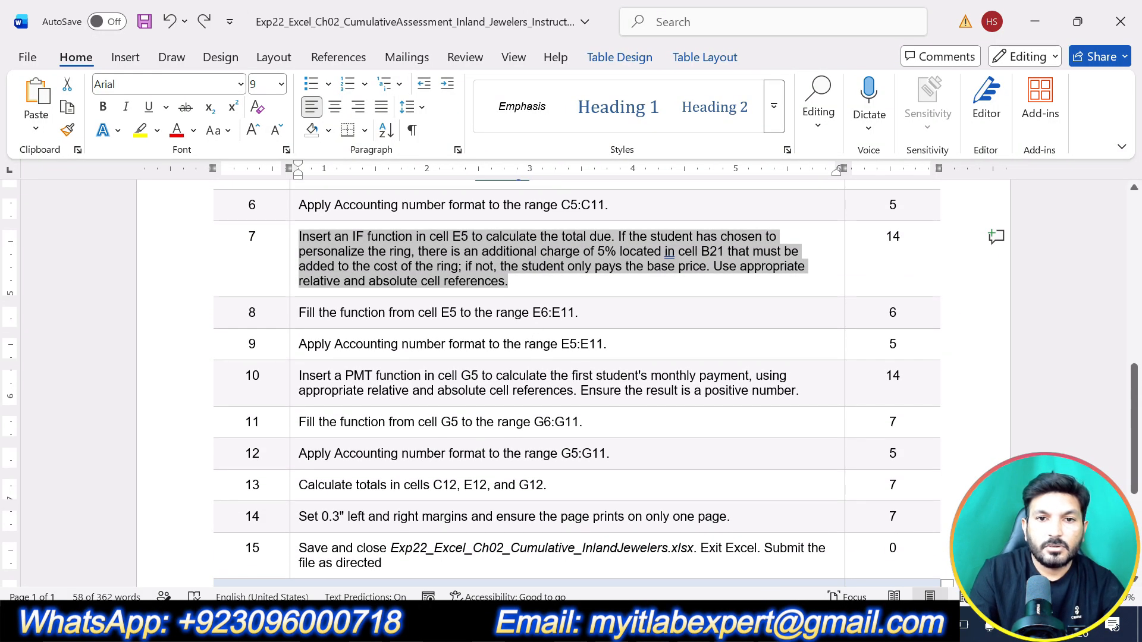
pyautogui.moveTo(579, 313); pyautogui.dragTo(298, 312)
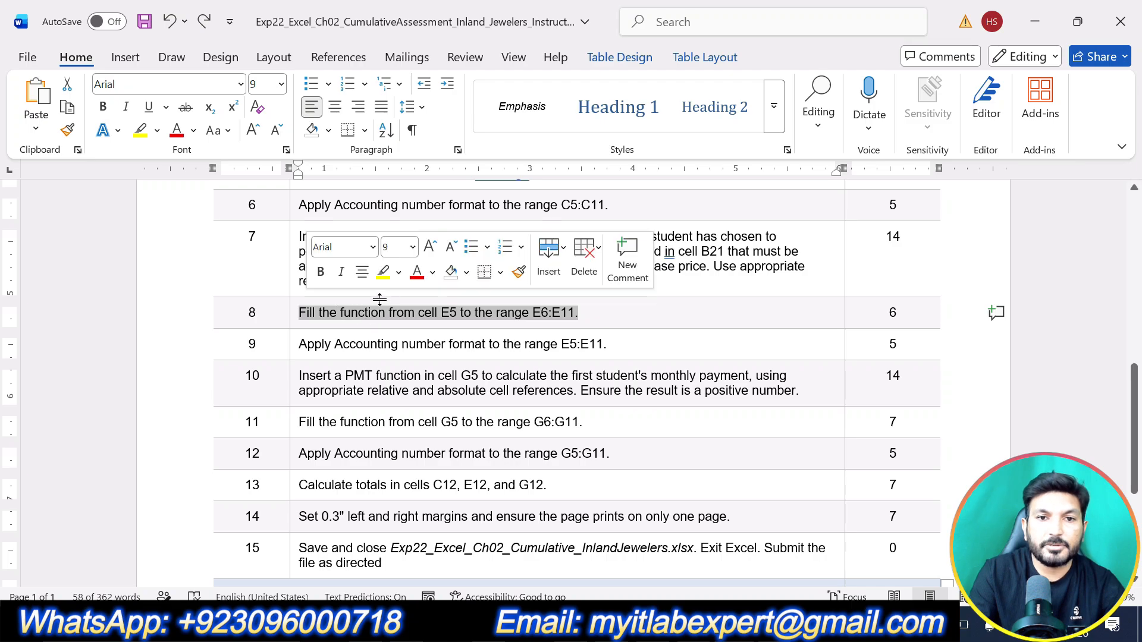
pyautogui.click(379, 275)
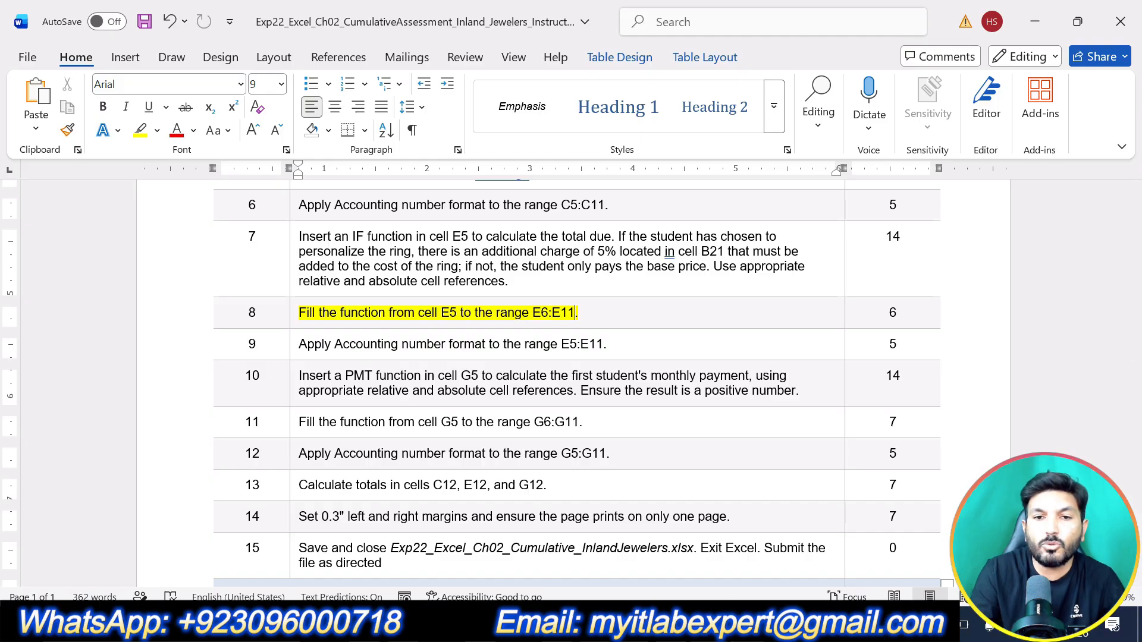
# Step: Switch to the Excel workbook, fill the IF function from E5 down to E6:E11 and check the copied formulas
pyautogui.hotkey('alt', 'Tab')
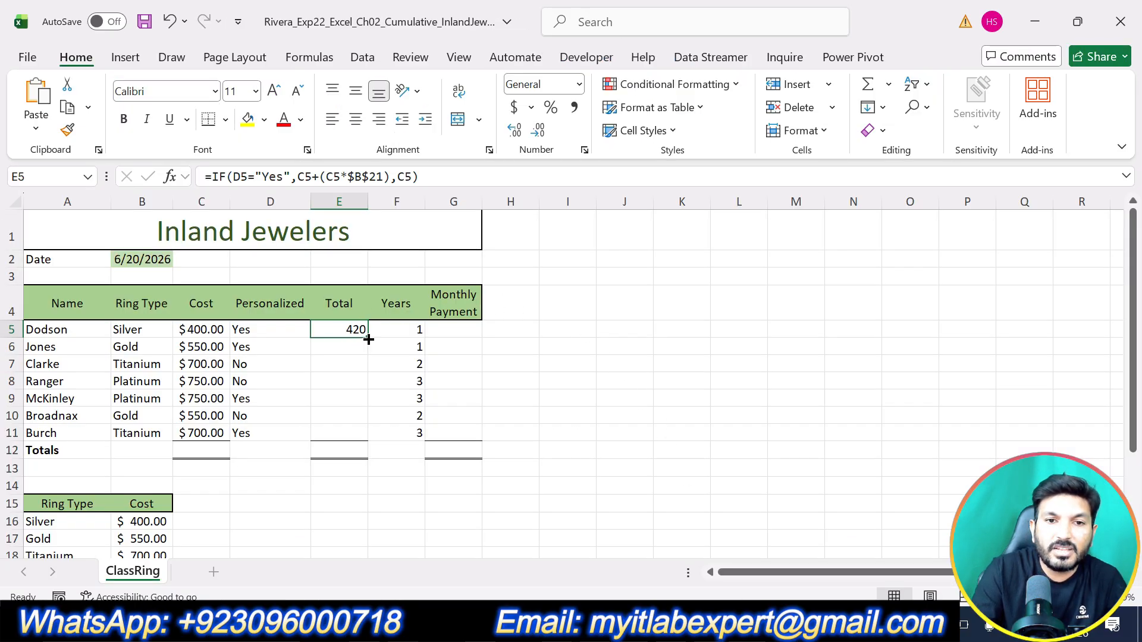
pyautogui.moveTo(369, 339); pyautogui.dragTo(365, 439)
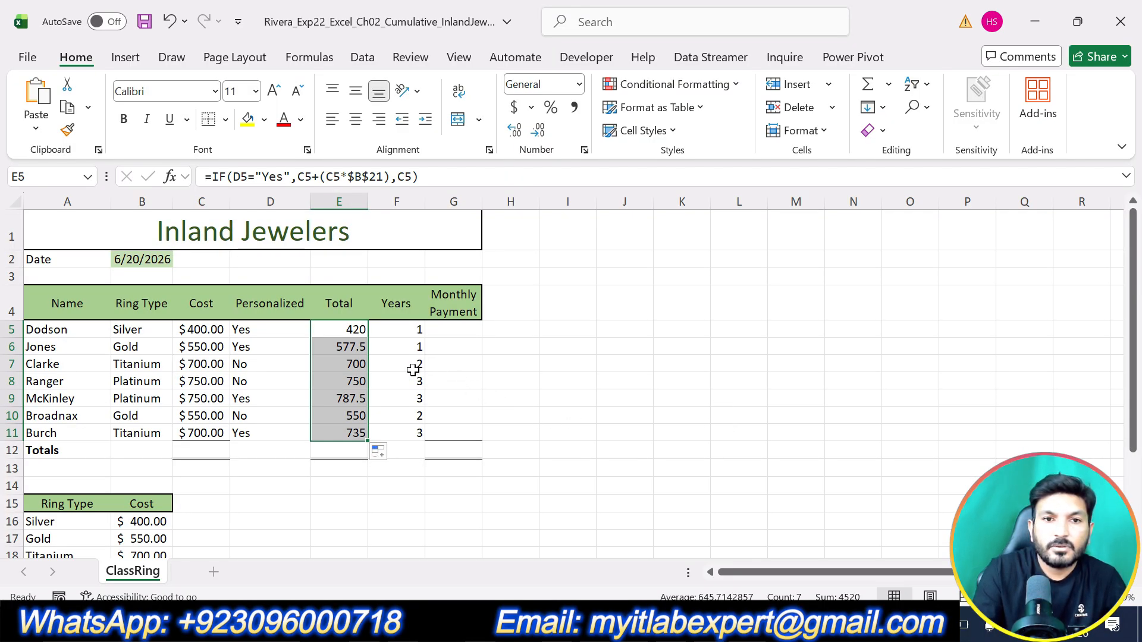
pyautogui.click(352, 351)
pyautogui.click(360, 382)
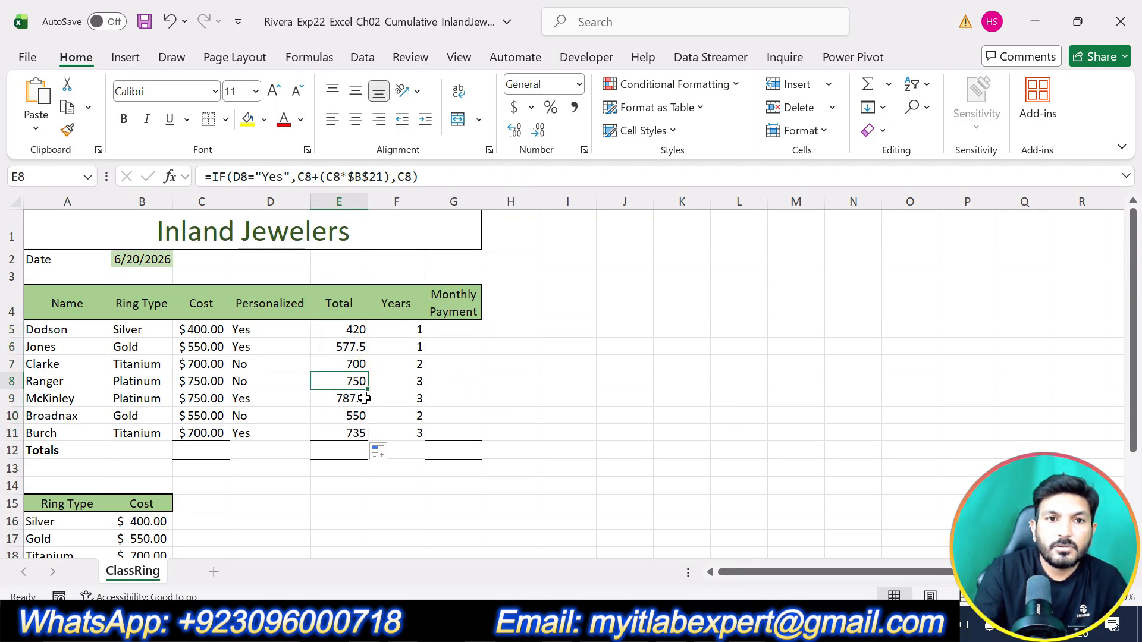
pyautogui.click(363, 399)
pyautogui.click(365, 419)
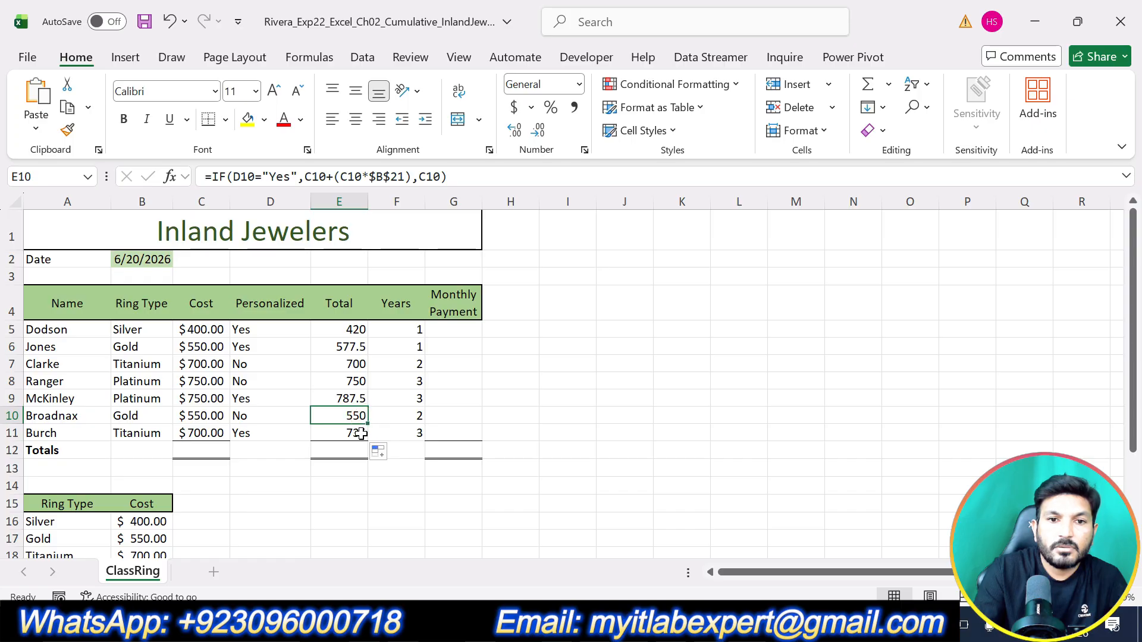
pyautogui.click(360, 434)
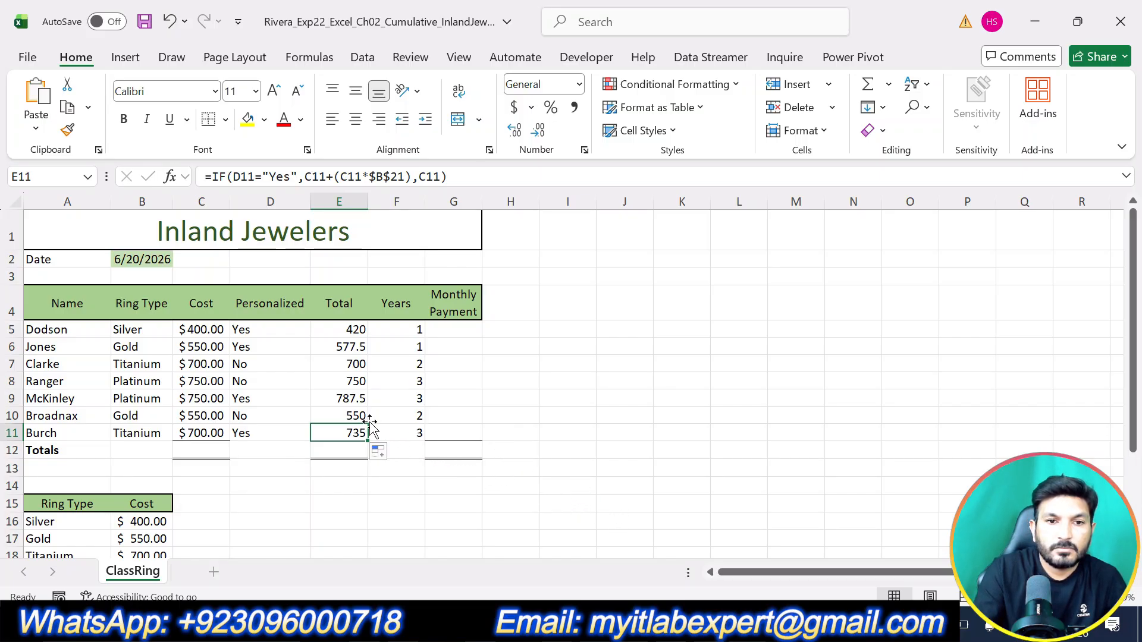
# Step: Switch to the Word instructions, undo the highlight on step 8 and highlight the text of step 9 in yellow
pyautogui.hotkey('alt', 'Tab')
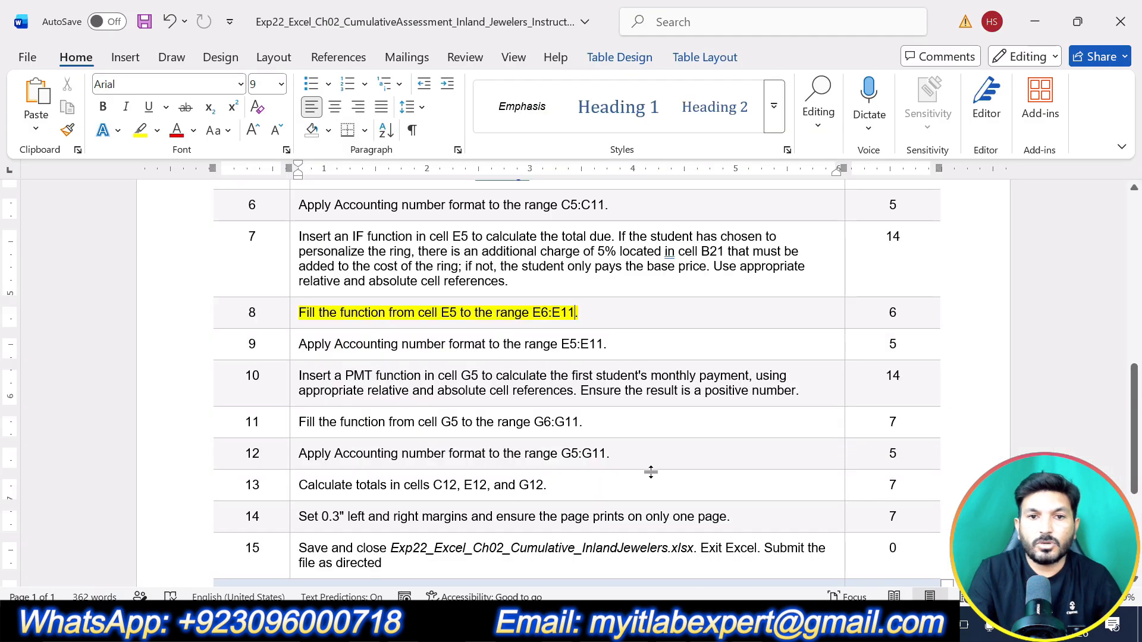
pyautogui.hotkey('ctrl', 'z')
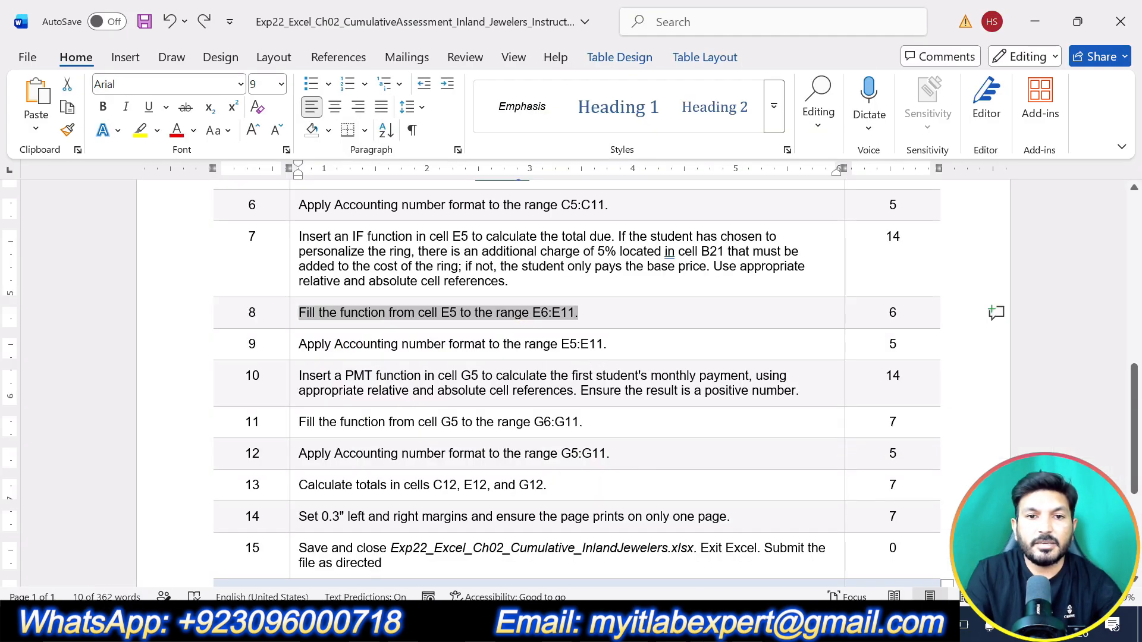
pyautogui.moveTo(607, 345); pyautogui.dragTo(300, 343)
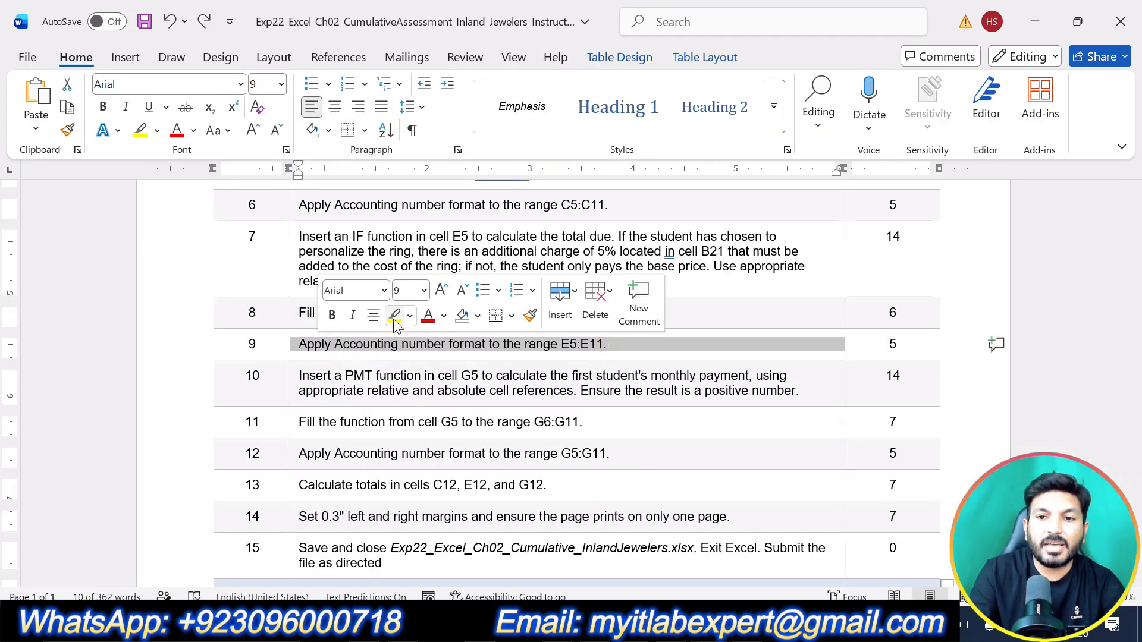
pyautogui.click(393, 318)
pyautogui.click(481, 390)
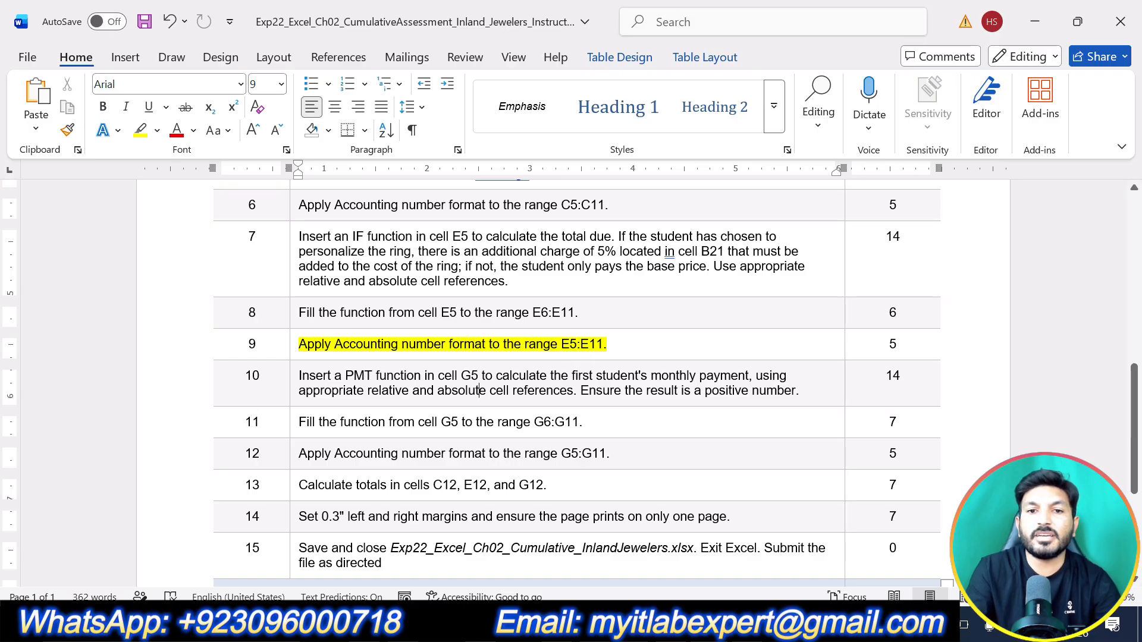
pyautogui.moveTo(561, 345); pyautogui.dragTo(603, 345)
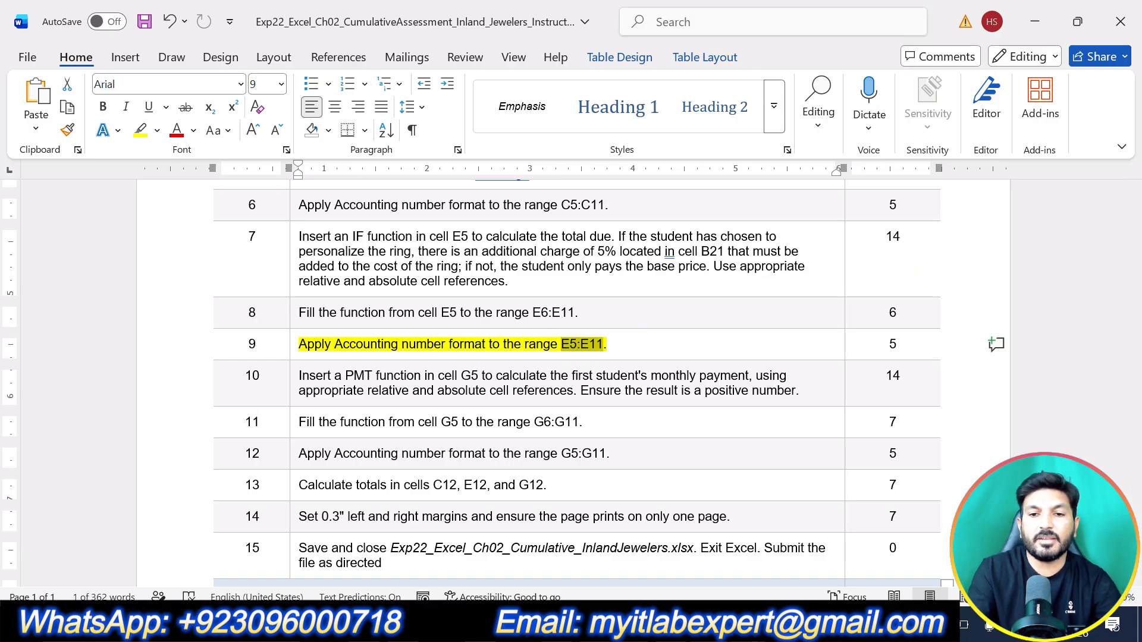
# Step: Switch to the Excel workbook and apply the Accounting number format to the totals in E5:E11
pyautogui.click(256, 624)
pyautogui.moveTo(351, 327); pyautogui.dragTo(356, 434)
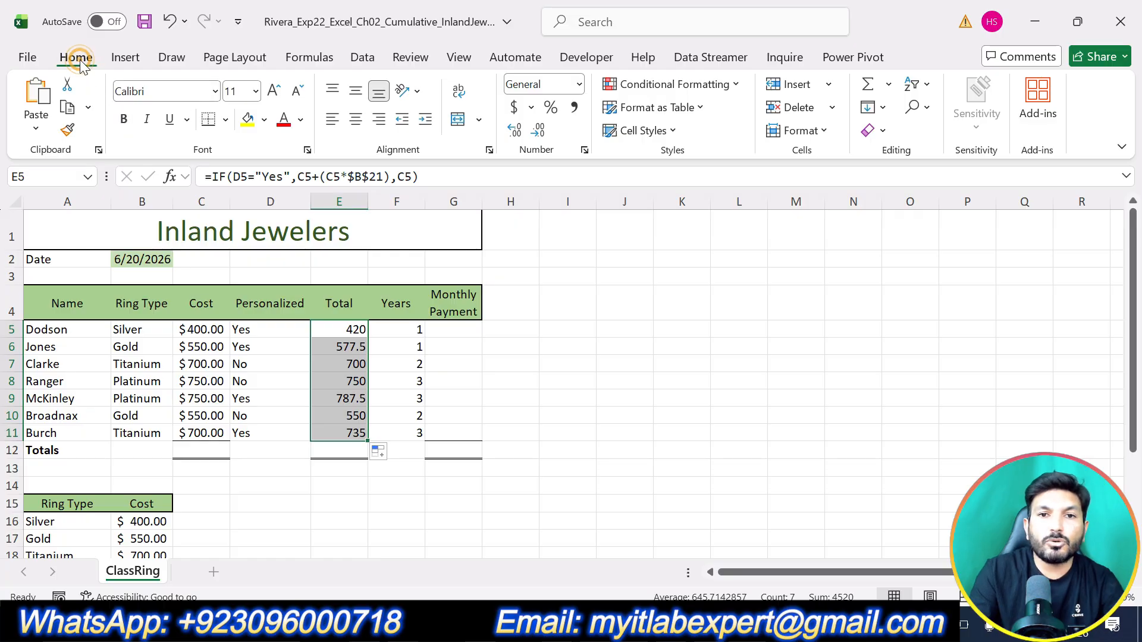
pyautogui.click(578, 84)
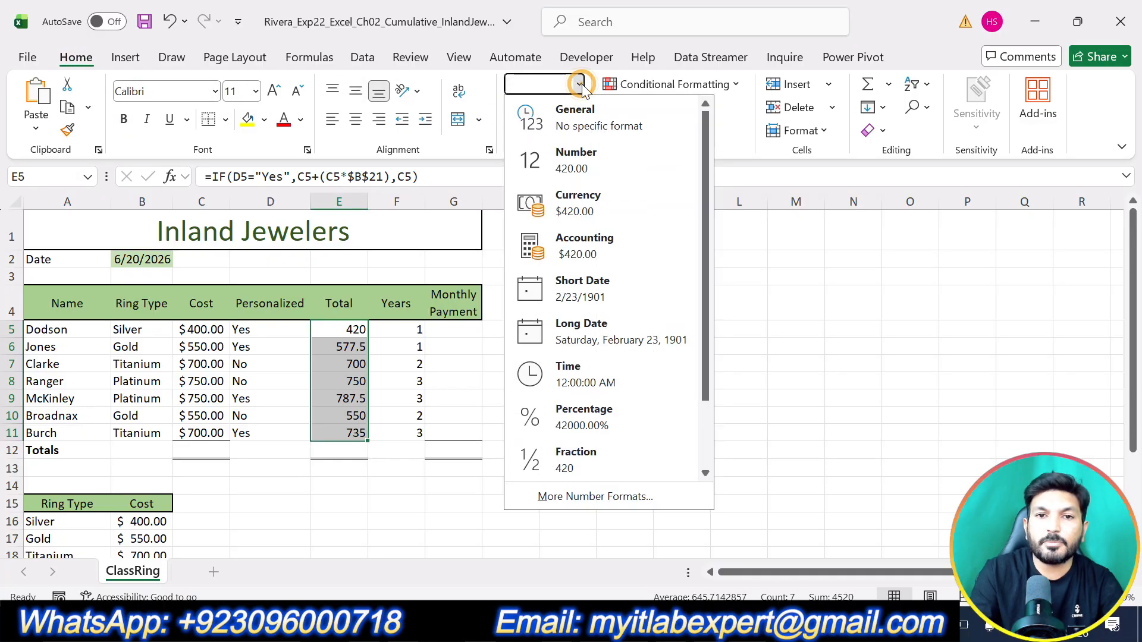
pyautogui.click(580, 241)
pyautogui.click(702, 385)
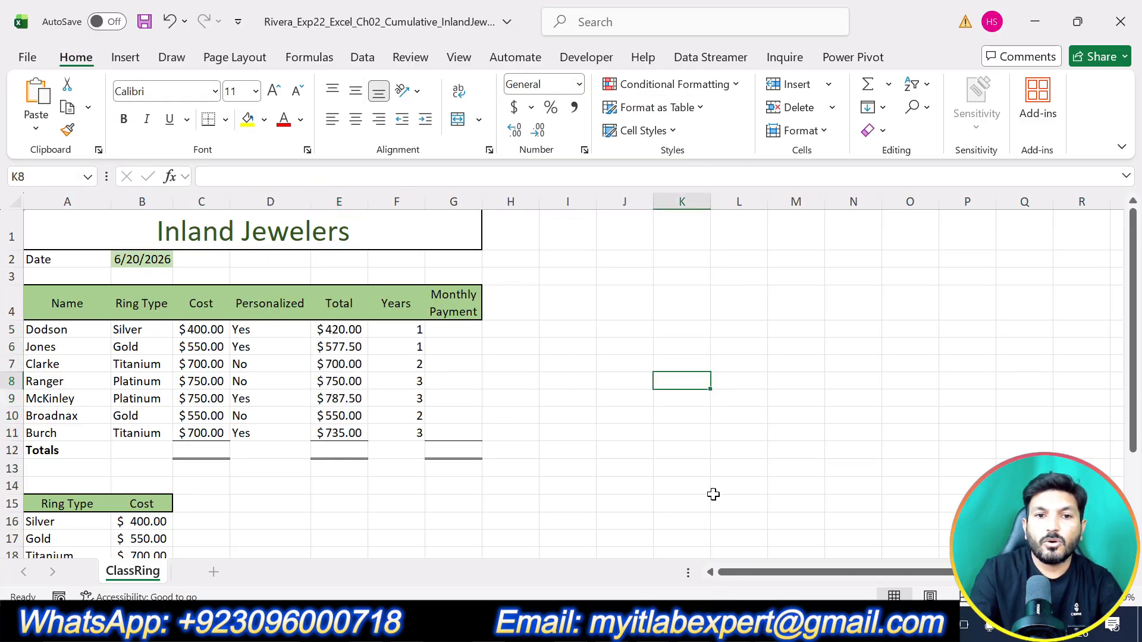
# Step: Switch back to the Word instructions and undo the yellow highlight on step 9
pyautogui.hotkey('alt', 'Tab')
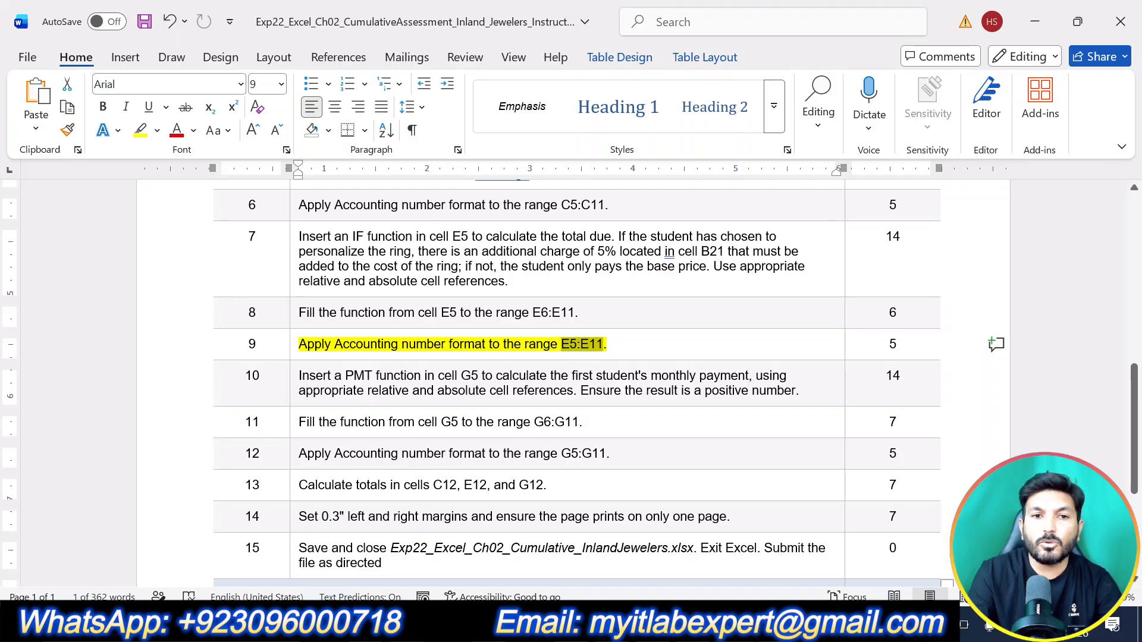
pyautogui.click(629, 353)
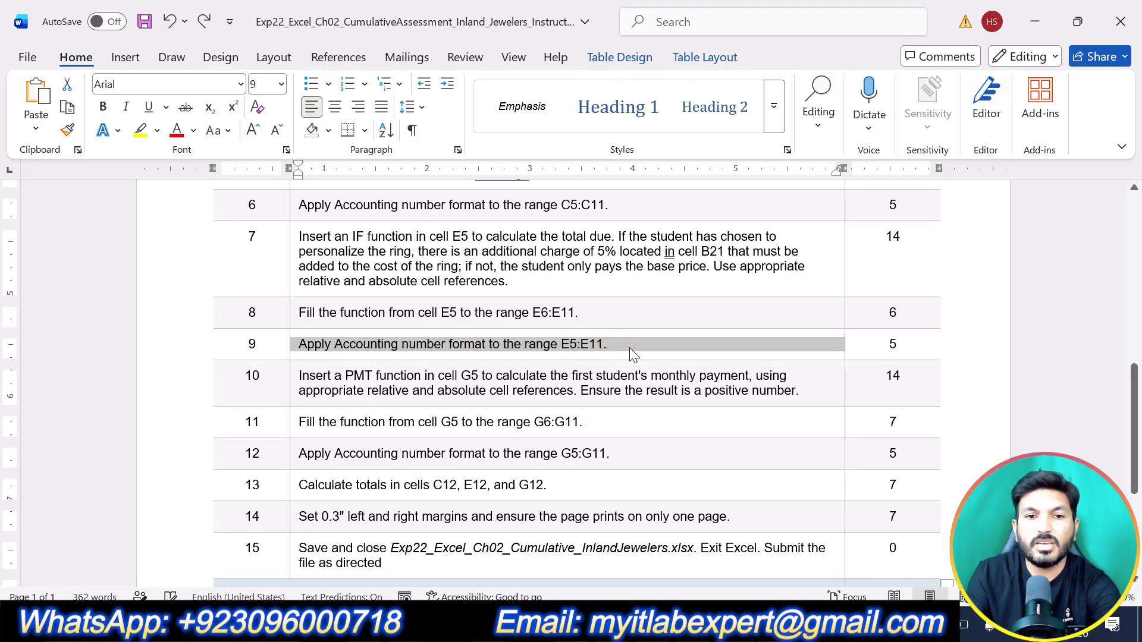
pyautogui.scroll(3, 577, 380)
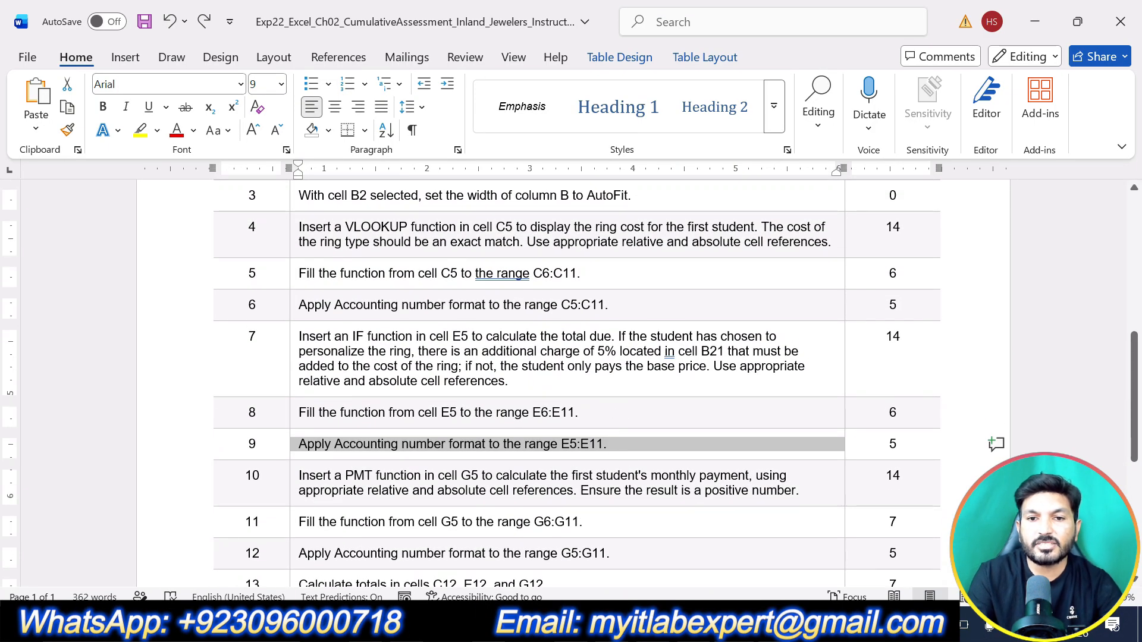
# Step: Switch between the completed Inland Jewelers workbook in Excel and the Word instructions to review the remaining steps 10 to 15 against the finished sheet
pyautogui.hotkey('alt', 'Tab')
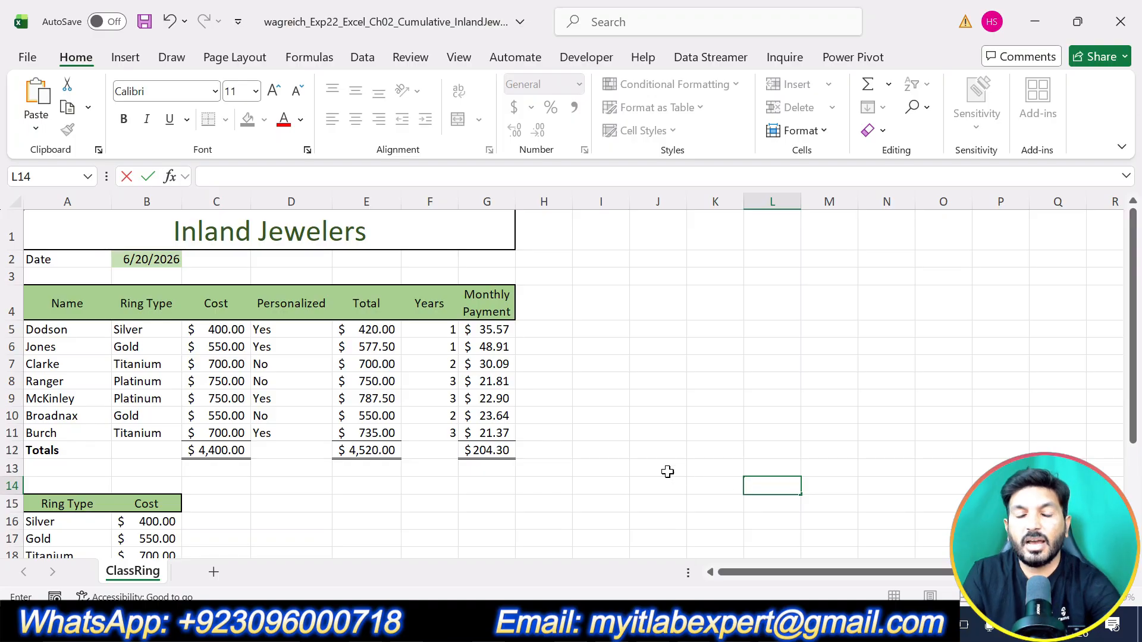
pyautogui.click(706, 445)
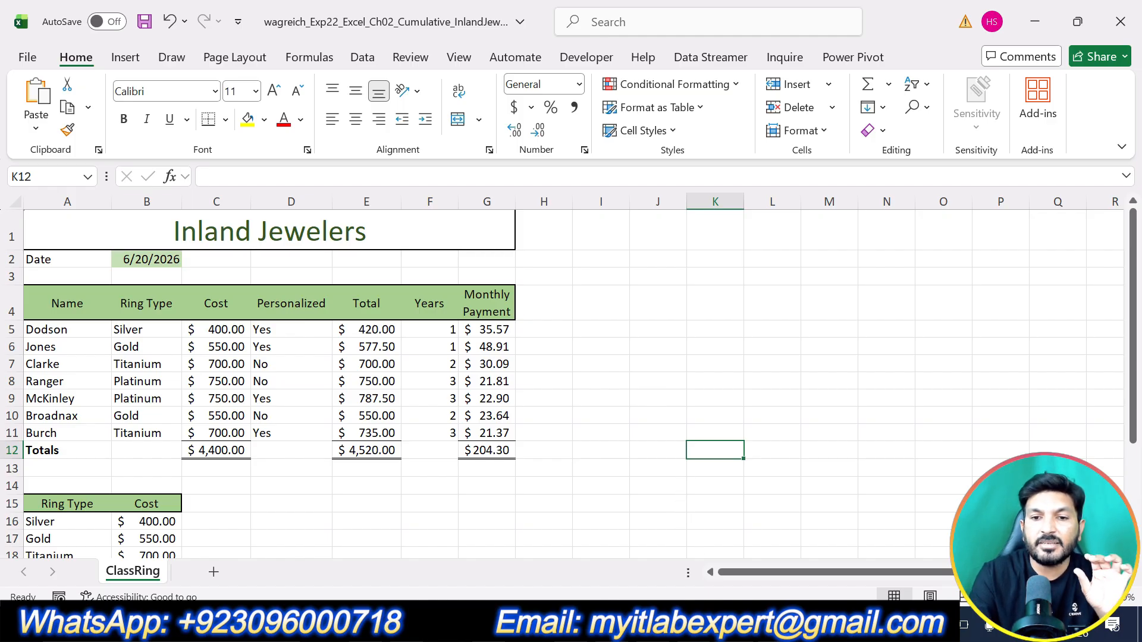
pyautogui.hotkey('alt', 'Tab')
pyautogui.scroll(-1, 668, 537)
pyautogui.scroll(-3, 571, 381)
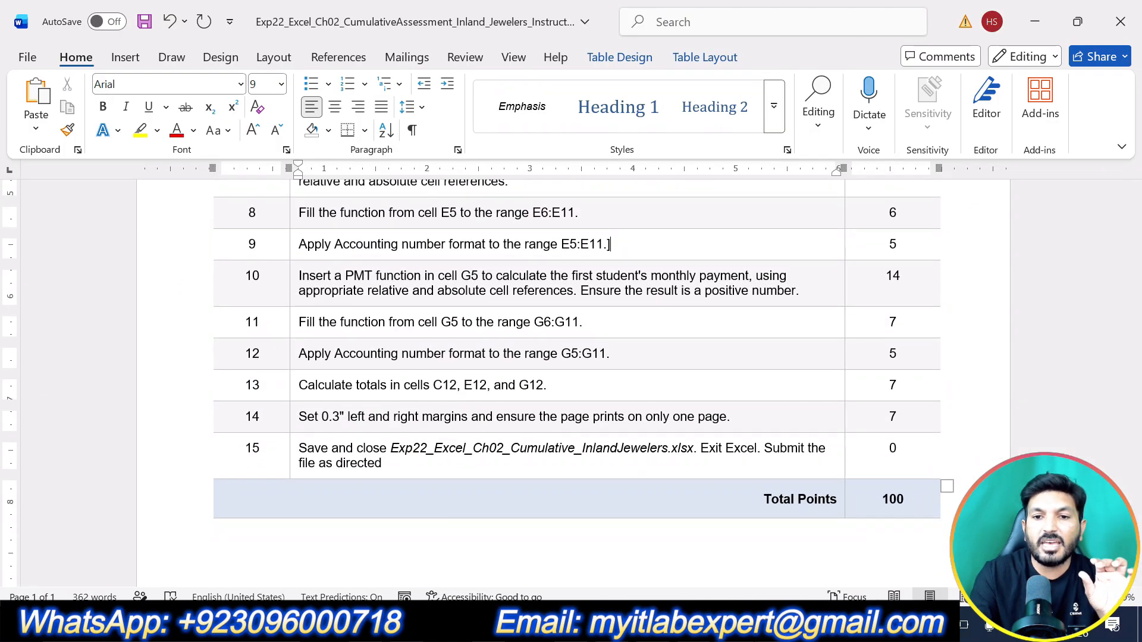
pyautogui.hotkey('alt', 'Tab')
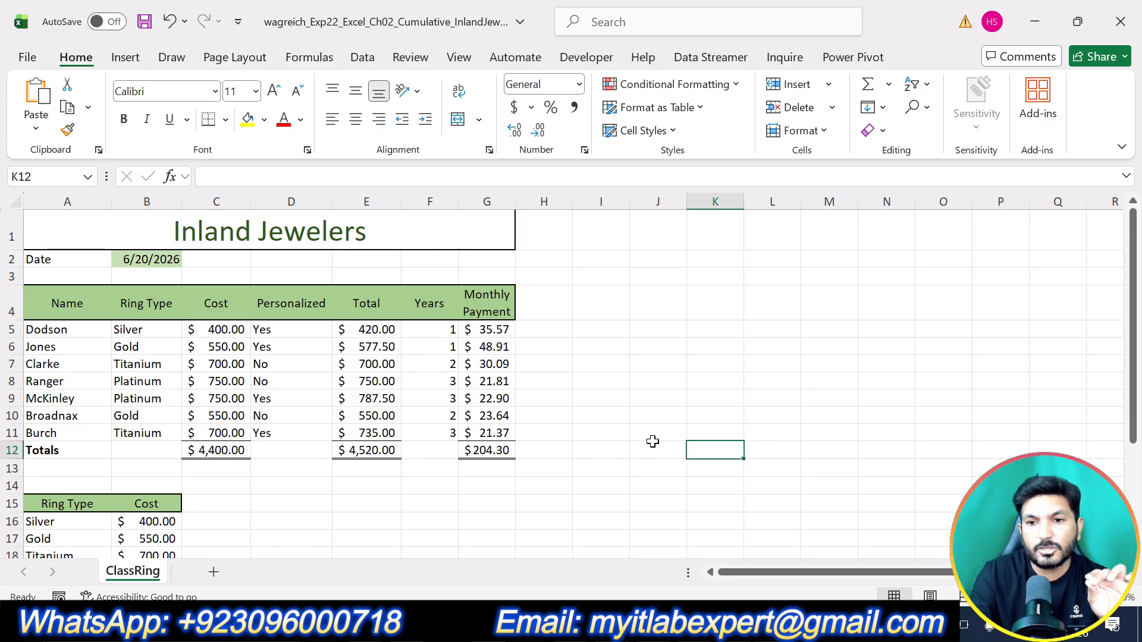
pyautogui.click(852, 416)
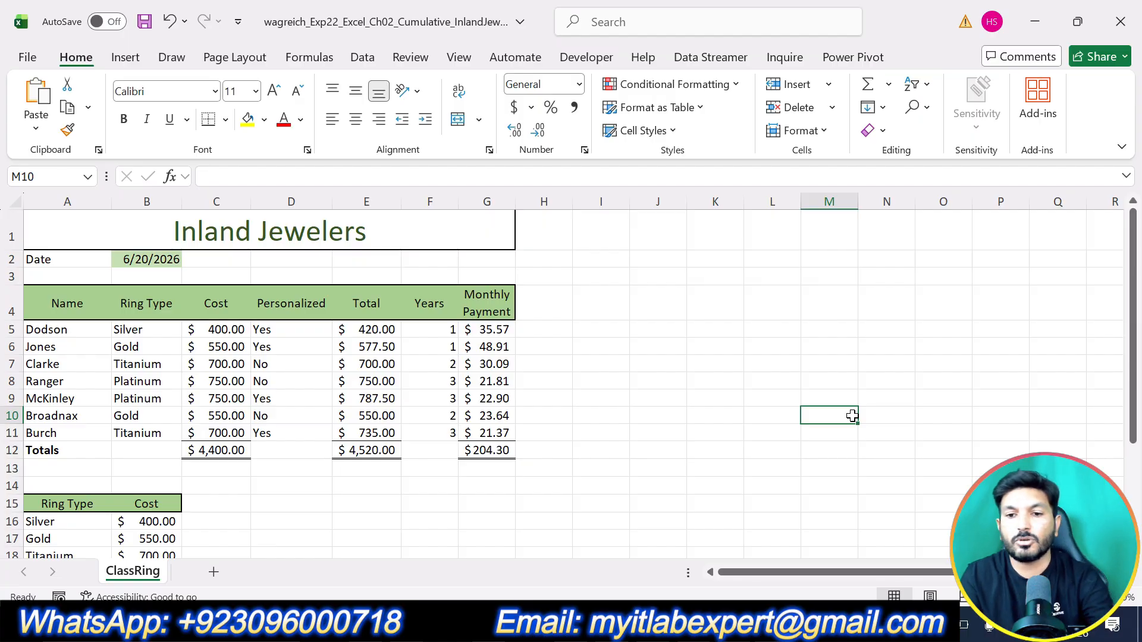